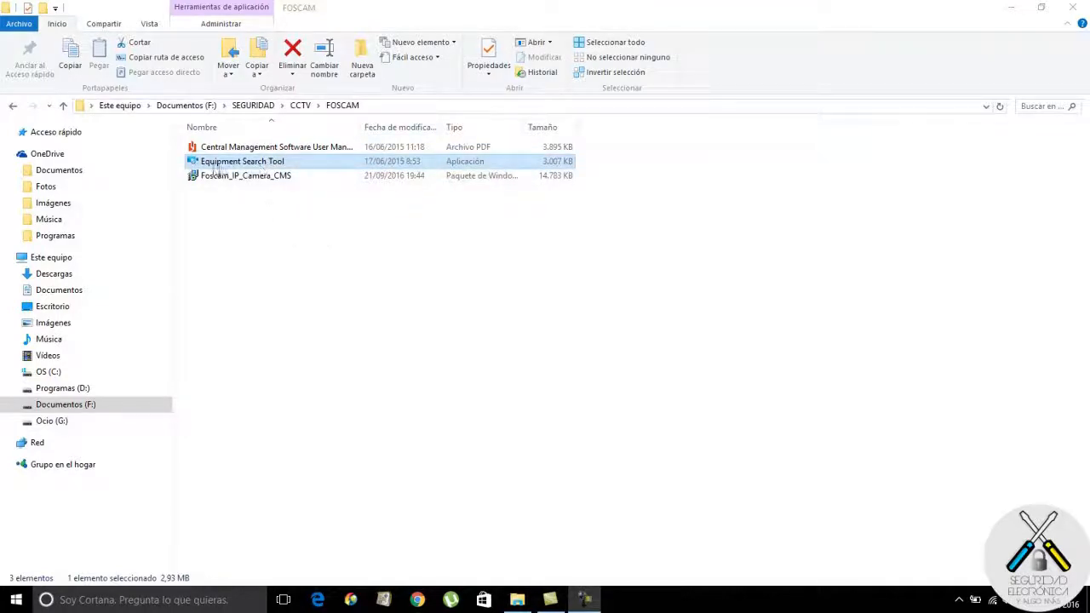
Launch Equipment Search Tool and read the C1 camera's address, 192.168.1.129:88, in its list.
{"action": "double_click", "coordinate": [265, 165]}
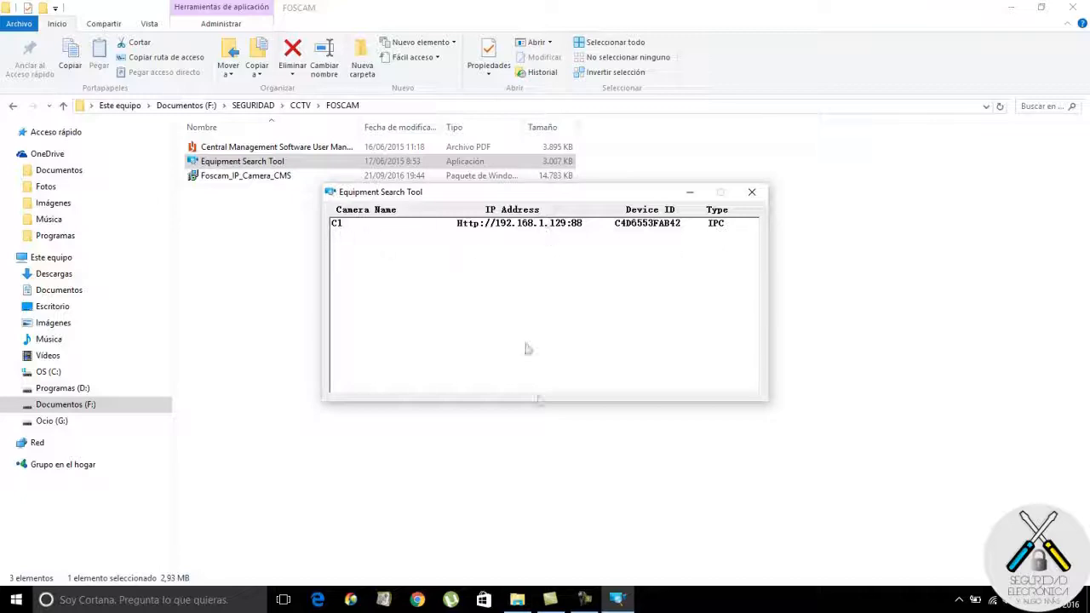
Open Firefox and load the camera's page at 192.168.1.129:88.
{"action": "mouse_move", "coordinate": [484, 545]}
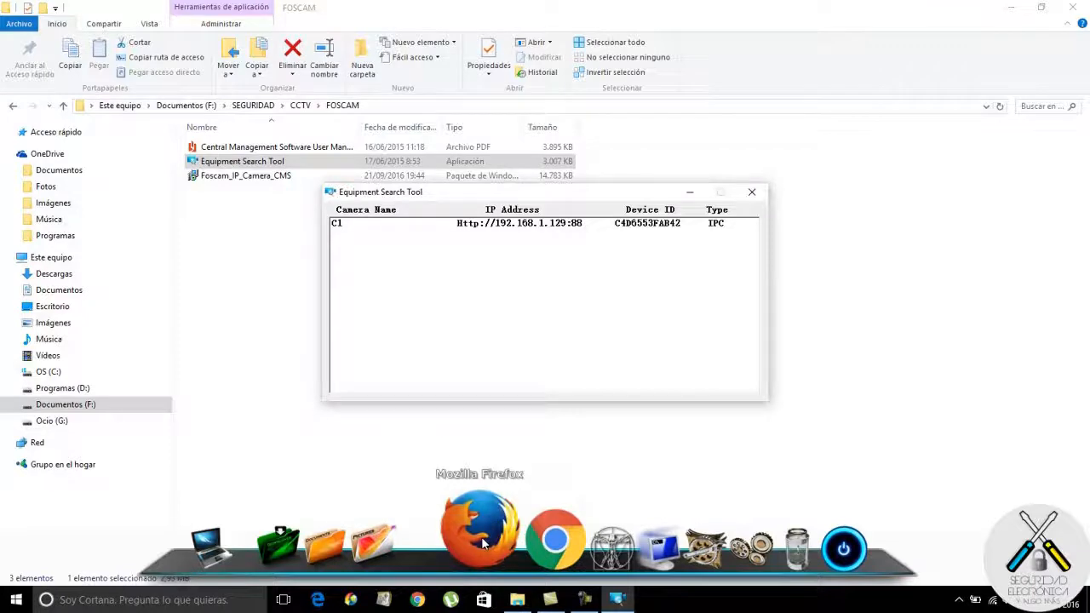
{"action": "left_click", "coordinate": [484, 545]}
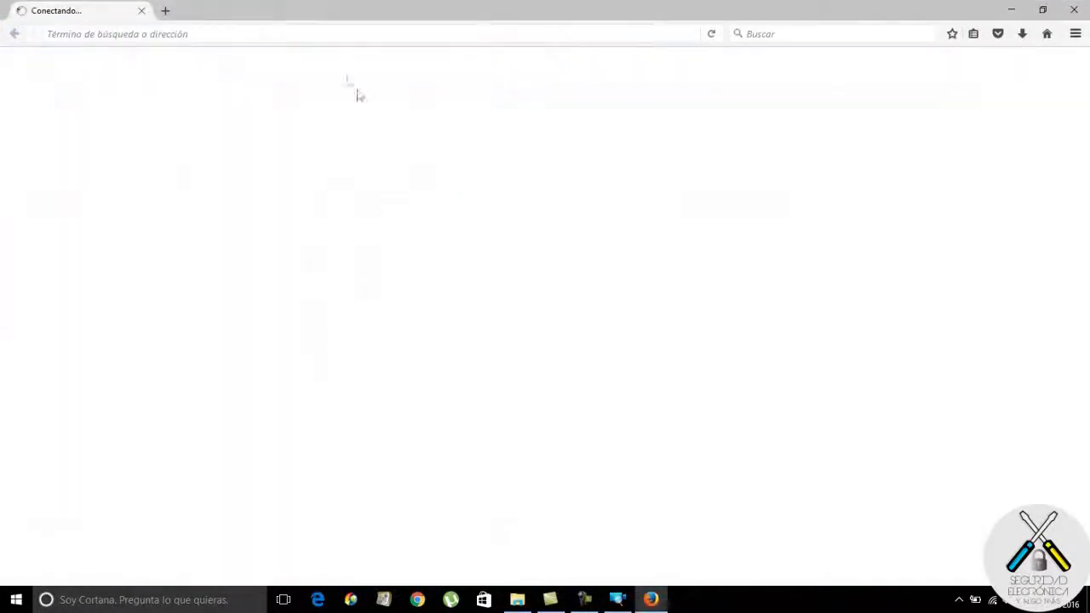
{"action": "left_click", "coordinate": [348, 33]}
{"action": "type", "text": "192.2168"}
{"action": "key", "text": "BackSpace"}
{"action": "key", "text": "BackSpace"}
{"action": "key", "text": "BackSpace"}
{"action": "key", "text": "BackSpace"}
{"action": "key", "text": "BackSpace"}
{"action": "type", "text": ".168.1.129"}
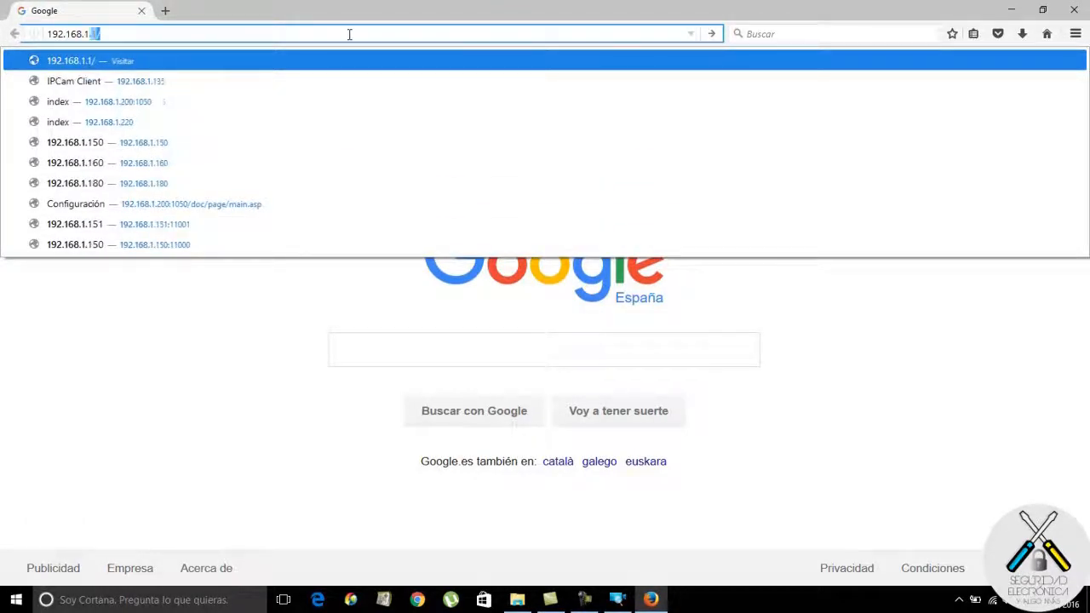
{"action": "type", "text": ":88"}
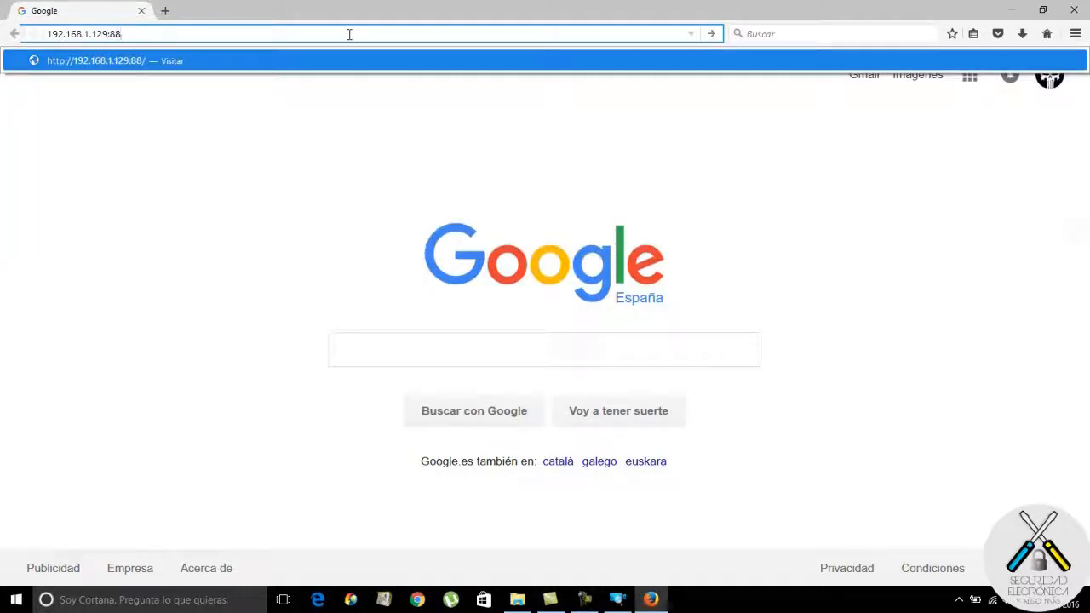
{"action": "key", "text": "Return"}
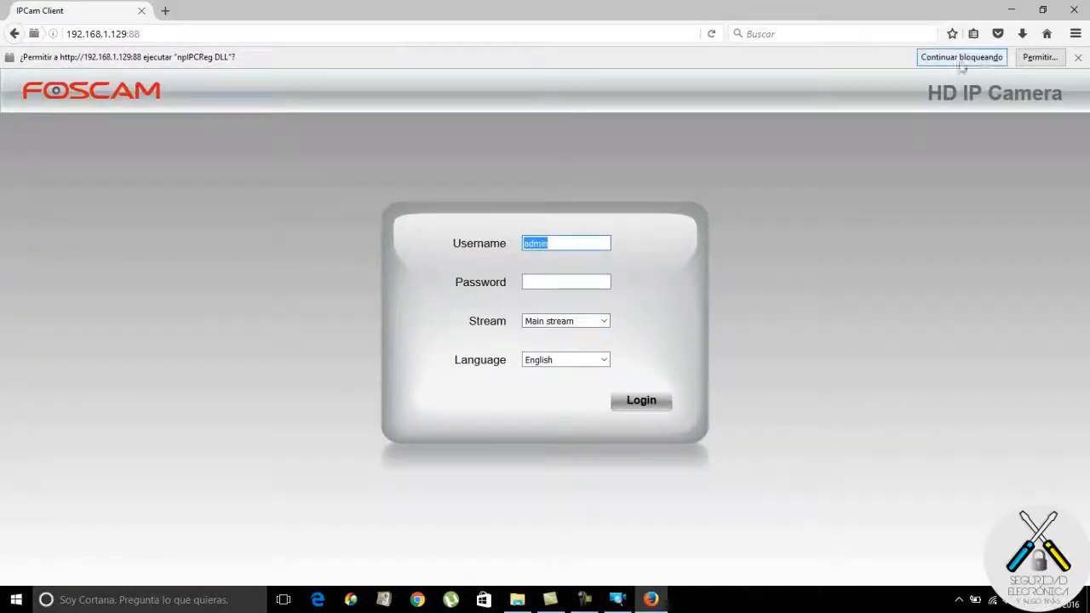
Always allow the camera plugin, switch the login language to Español and log in as admin.
{"action": "left_click", "coordinate": [1040, 57]}
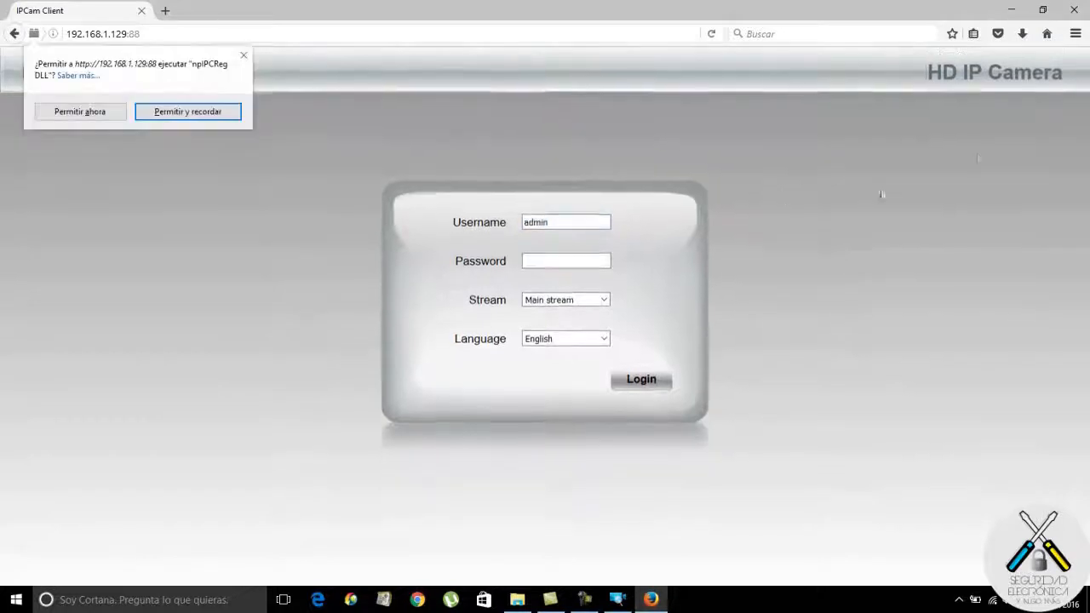
{"action": "left_click", "coordinate": [175, 120]}
{"action": "left_click", "coordinate": [547, 260]}
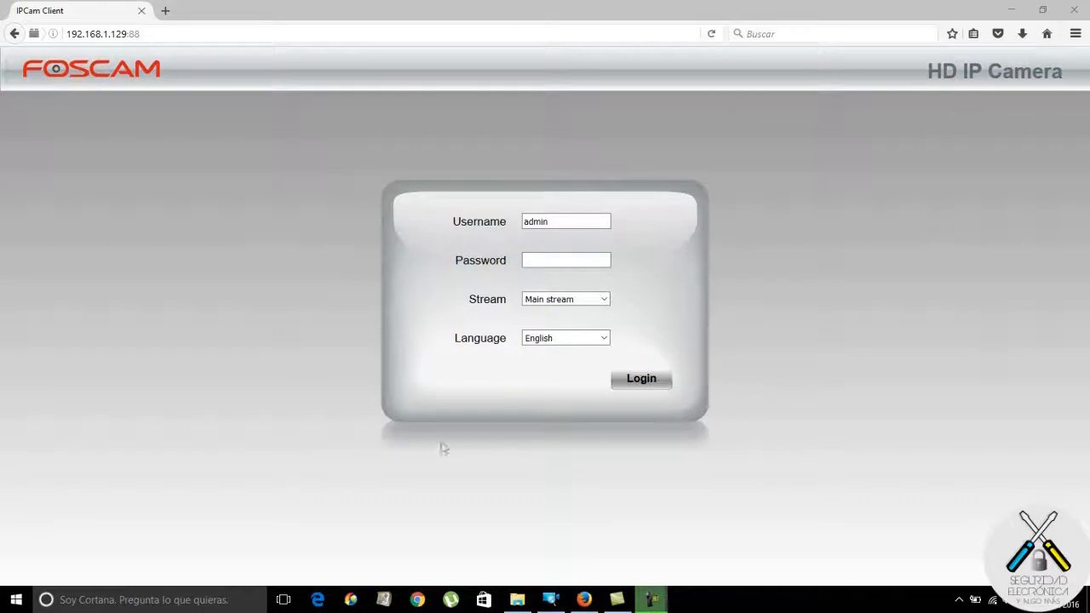
{"action": "left_click", "coordinate": [602, 338]}
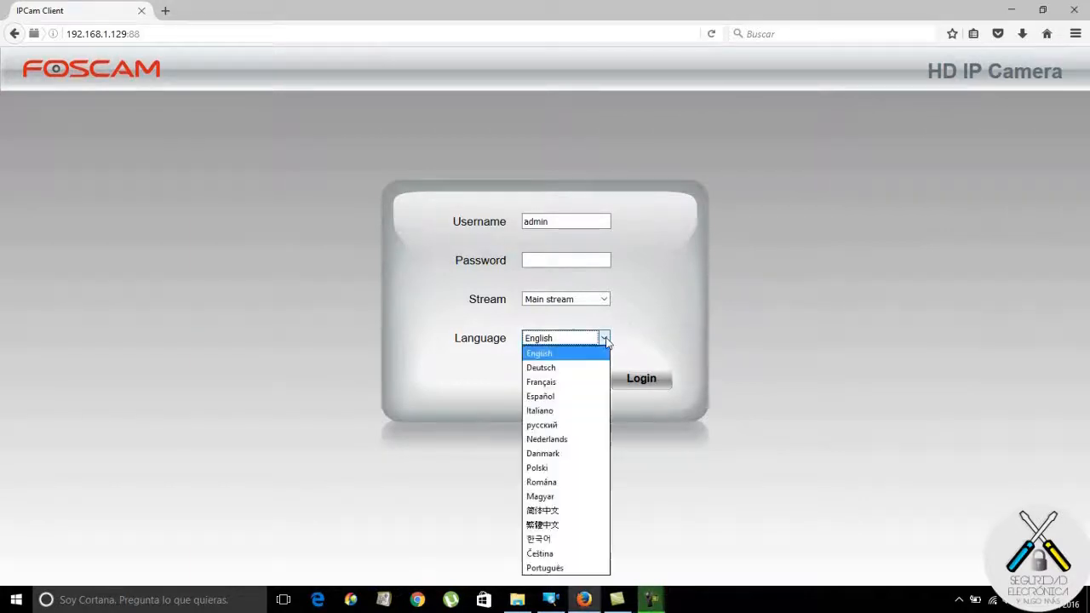
{"action": "left_click", "coordinate": [558, 396]}
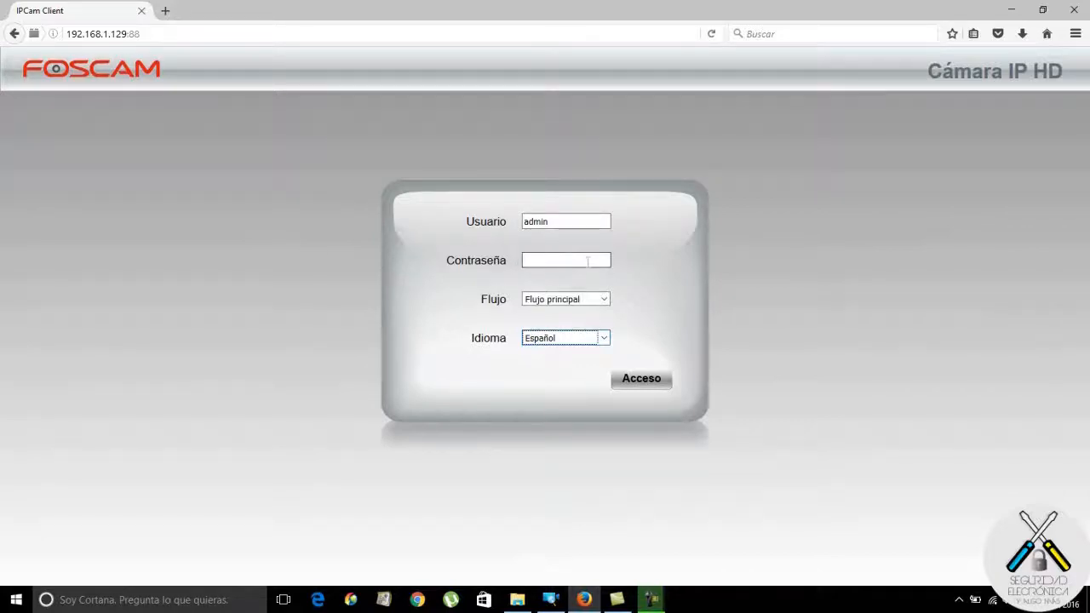
{"action": "left_click", "coordinate": [641, 378]}
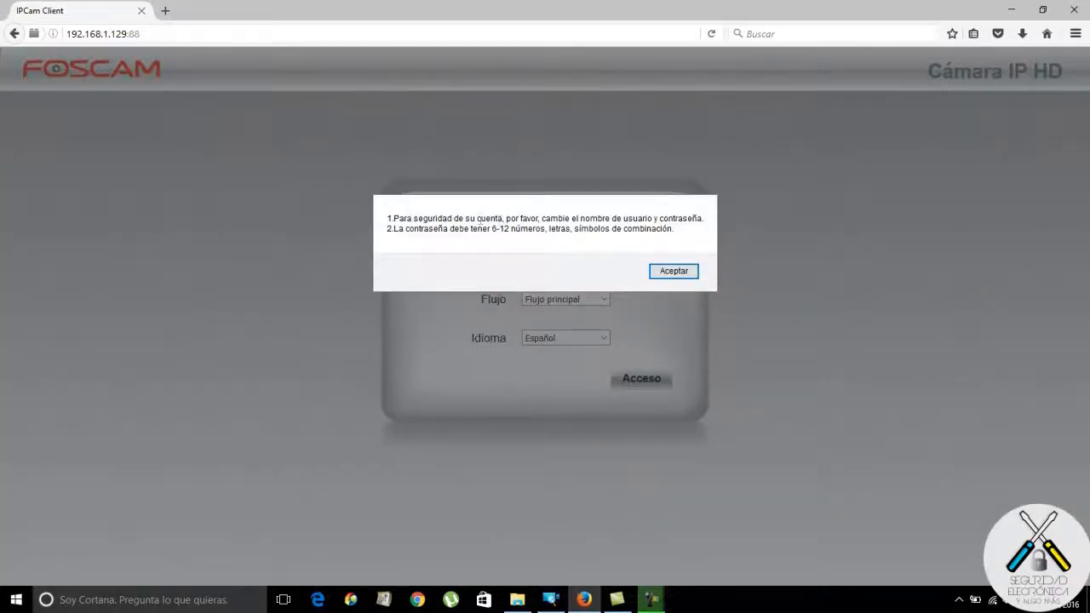
Enter a new username and a strong password, confirm the password, and save the new credentials.
{"action": "left_click", "coordinate": [670, 272]}
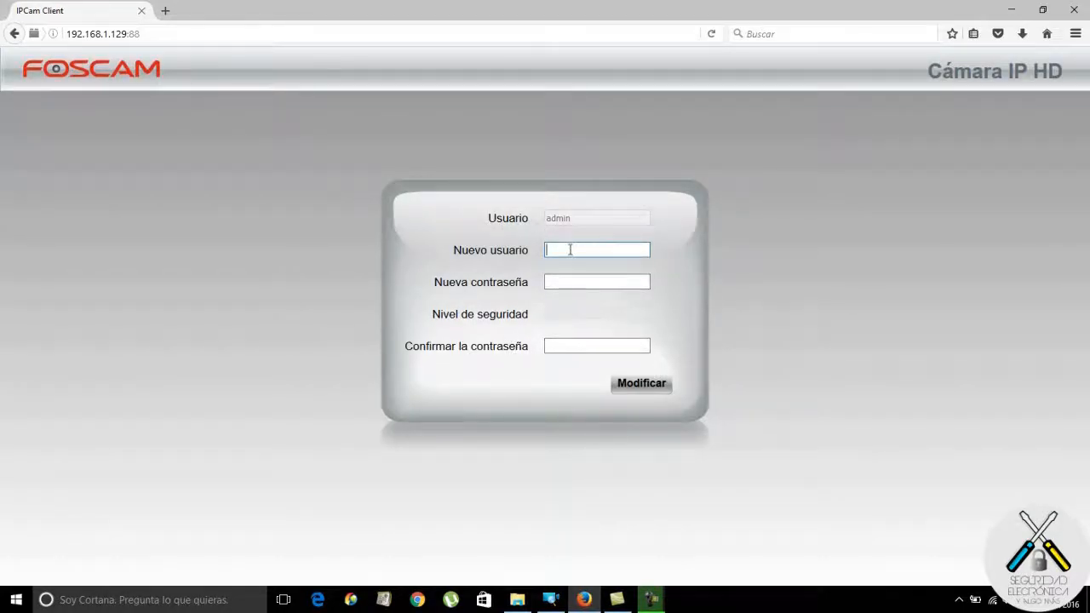
{"action": "type", "text": "usuario"}
{"action": "left_click", "coordinate": [572, 282]}
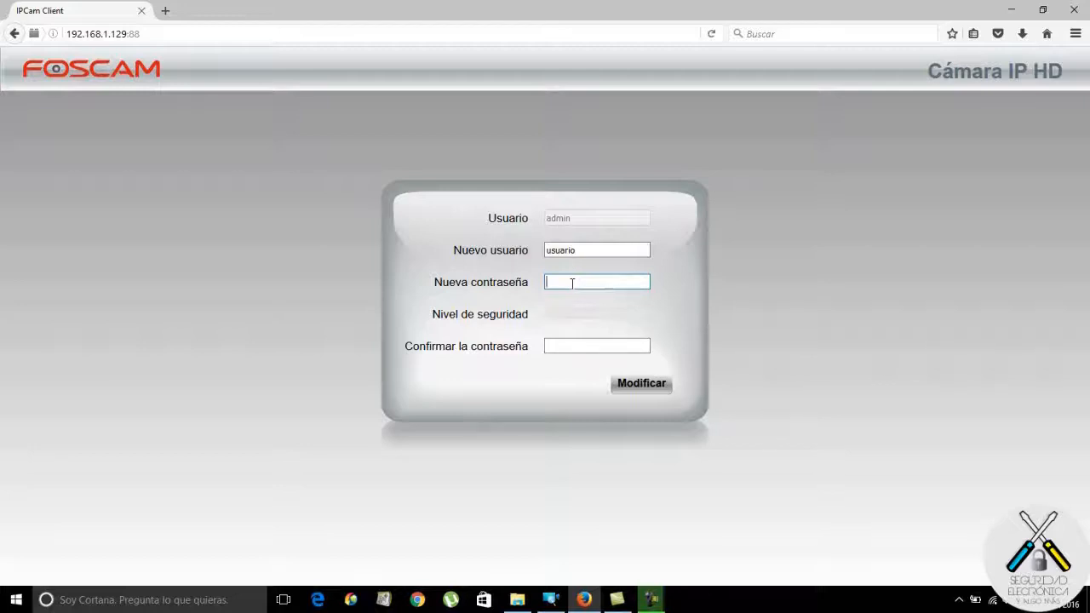
{"action": "type", "text": "aaaaaa"}
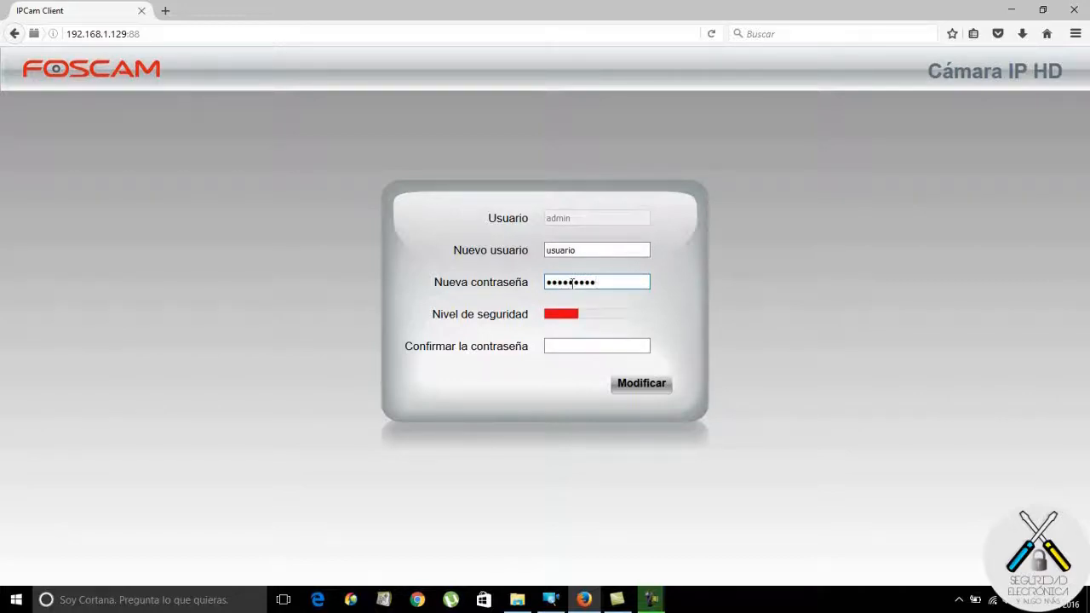
{"action": "type", "text": "a"}
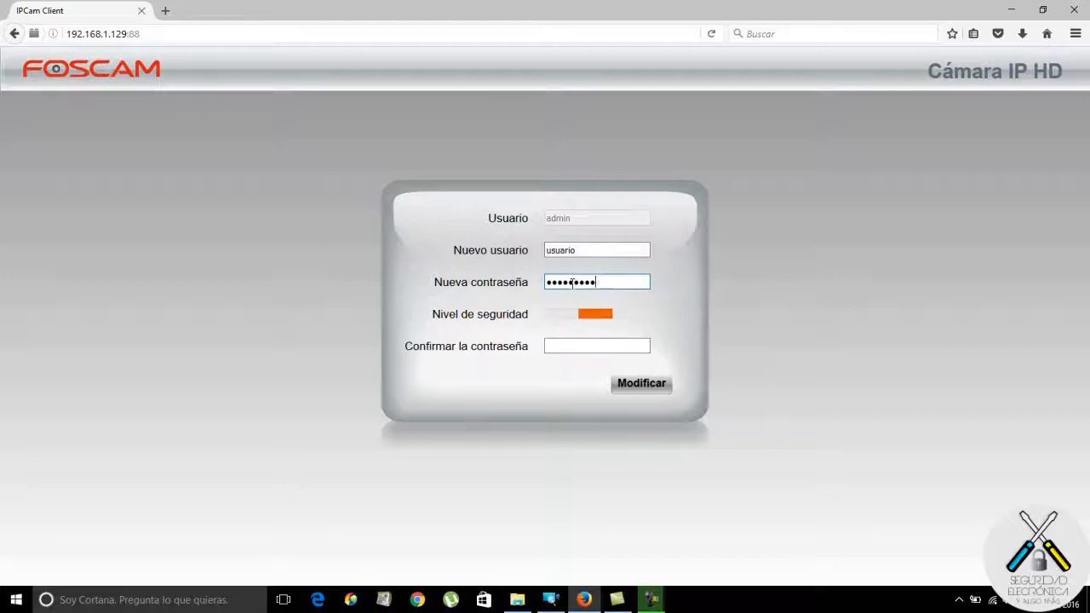
{"action": "key", "text": "BackSpace"}
{"action": "key", "text": "BackSpace"}
{"action": "key", "text": "BackSpace"}
{"action": "key", "text": "BackSpace"}
{"action": "key", "text": "BackSpace"}
{"action": "key", "text": "BackSpace"}
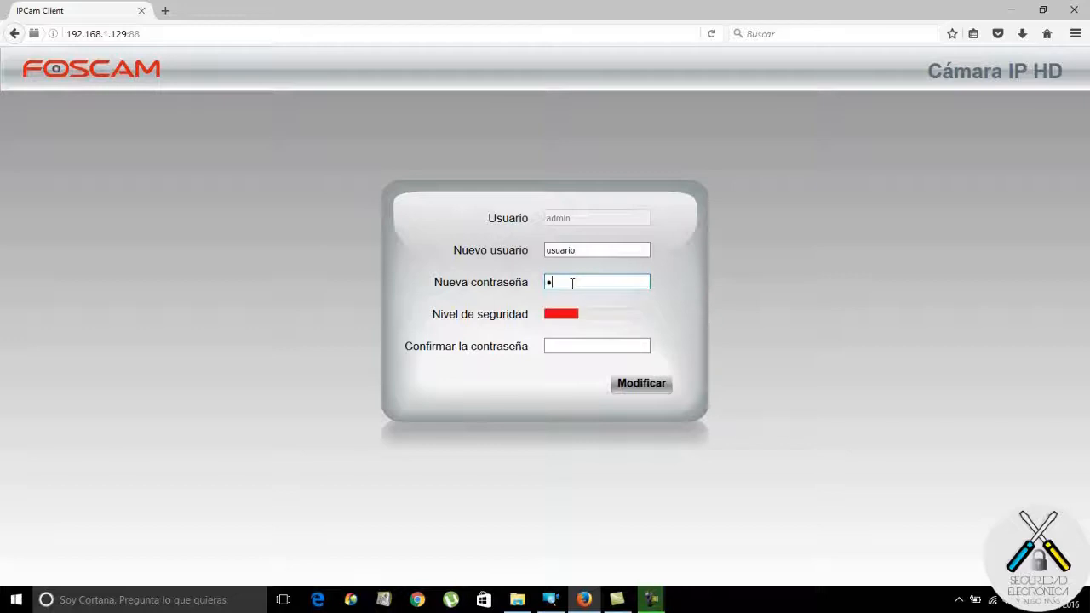
{"action": "type", "text": "••••••••"}
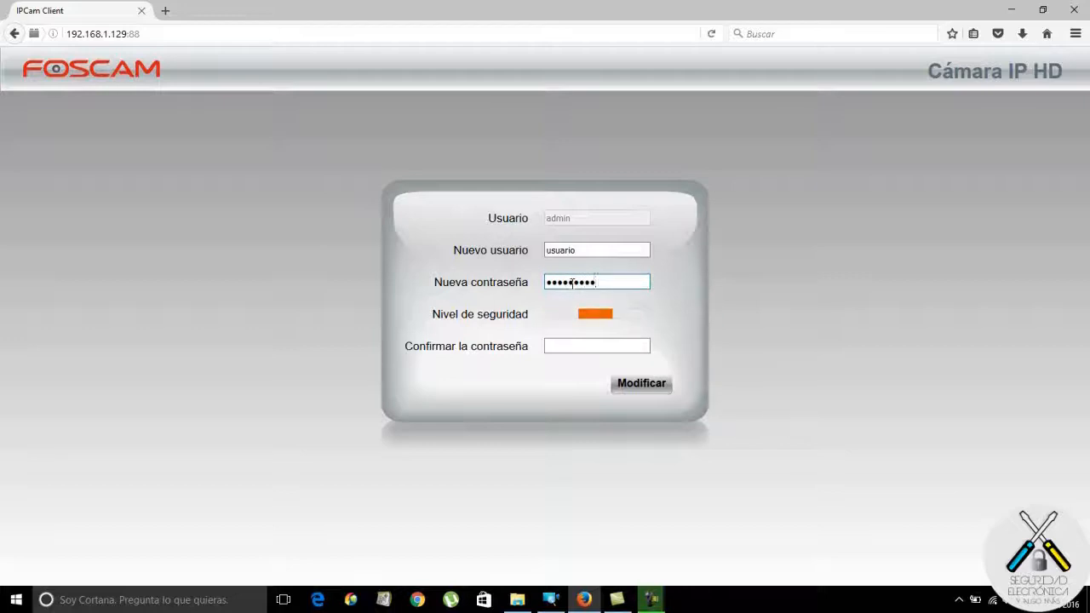
{"action": "type", "text": "•"}
{"action": "left_click", "coordinate": [572, 346]}
{"action": "type", "text": "•••"}
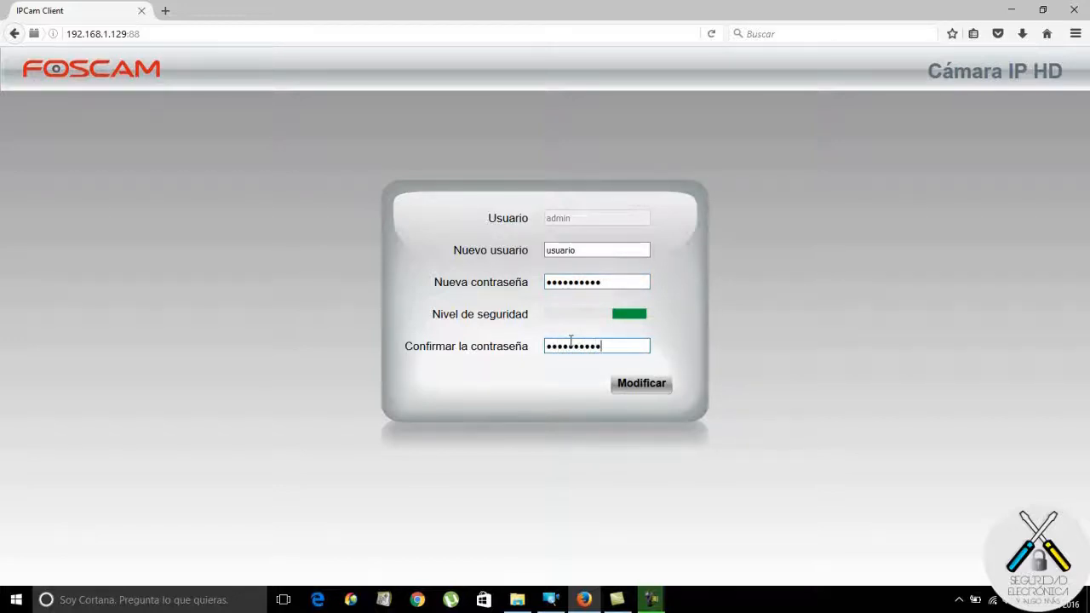
{"action": "left_click", "coordinate": [651, 389]}
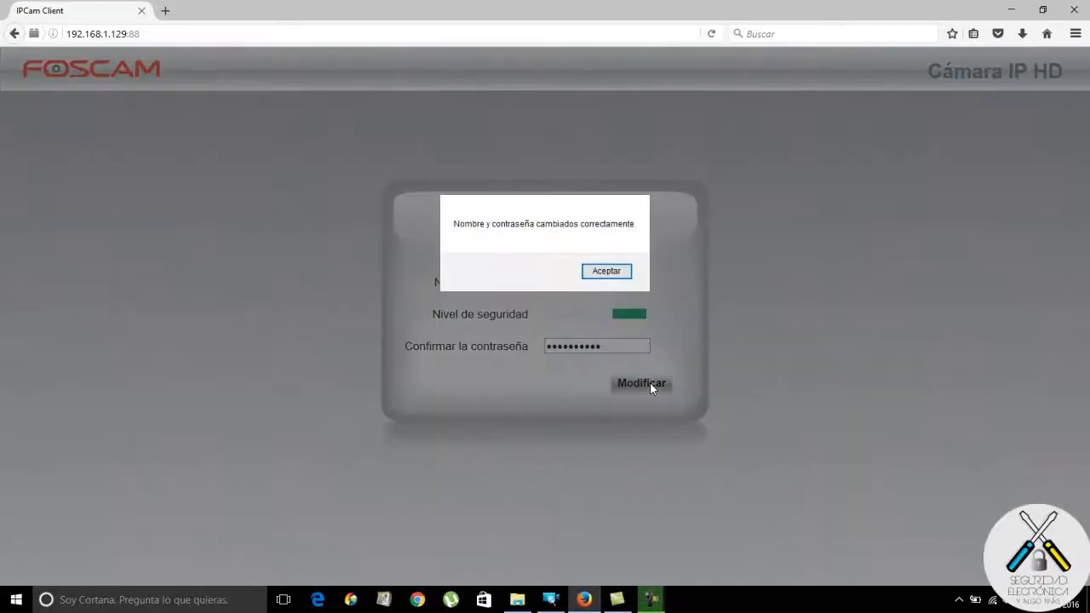
{"action": "left_click", "coordinate": [607, 271]}
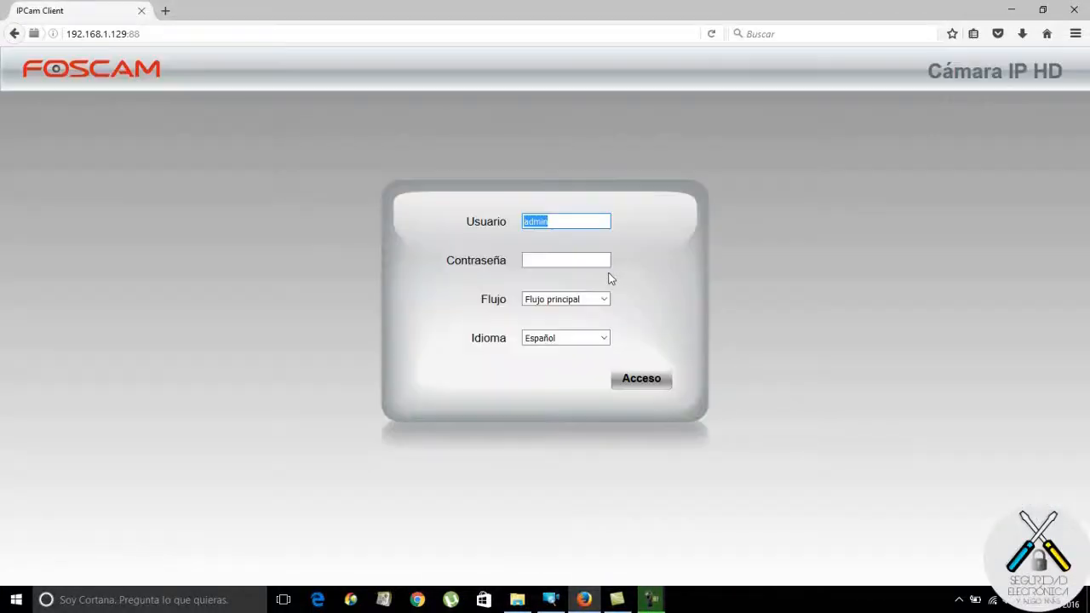
Replace the prefilled username with the new one, enter the new password and log in.
{"action": "left_click", "coordinate": [573, 224]}
{"action": "left_click_drag", "start_coordinate": [574, 225], "coordinate": [494, 223]}
{"action": "type", "text": "usuario"}
{"action": "left_click", "coordinate": [542, 262]}
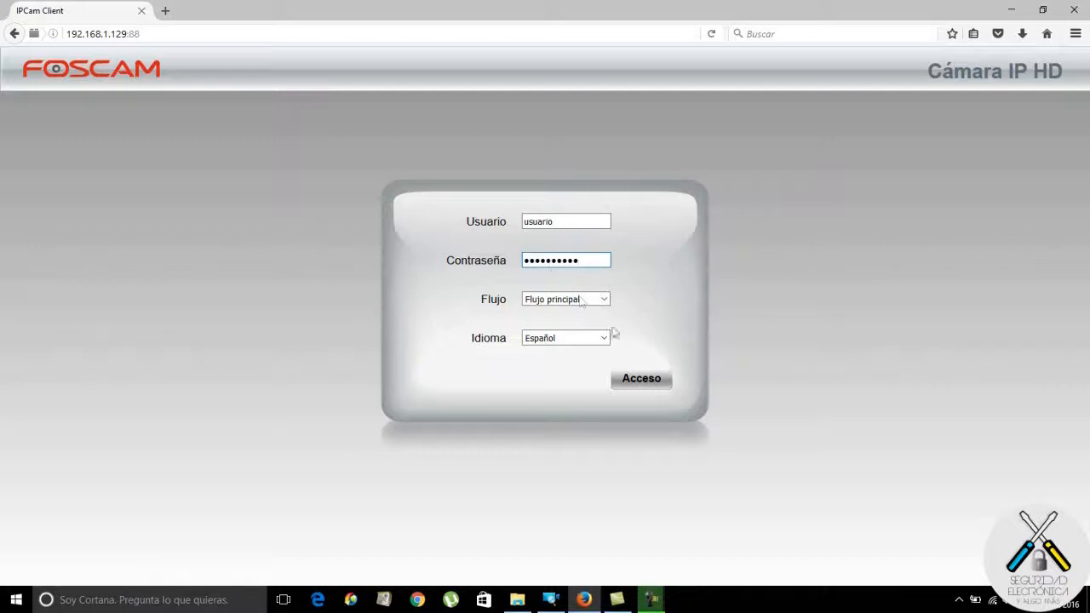
{"action": "left_click", "coordinate": [641, 383]}
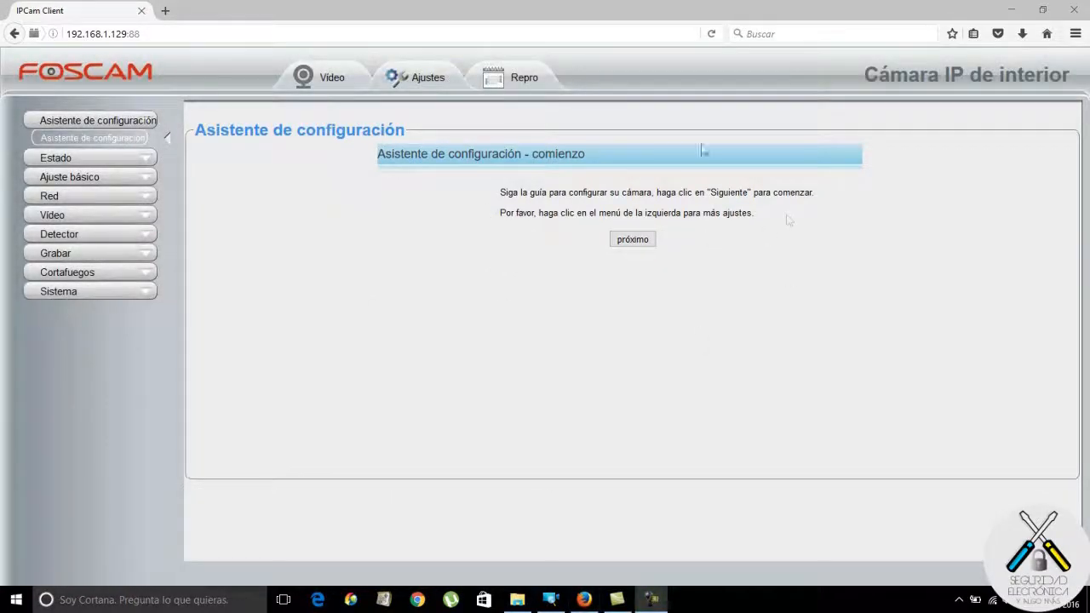
Start the setup wizard and keep Spain as the country.
{"action": "left_click", "coordinate": [637, 240]}
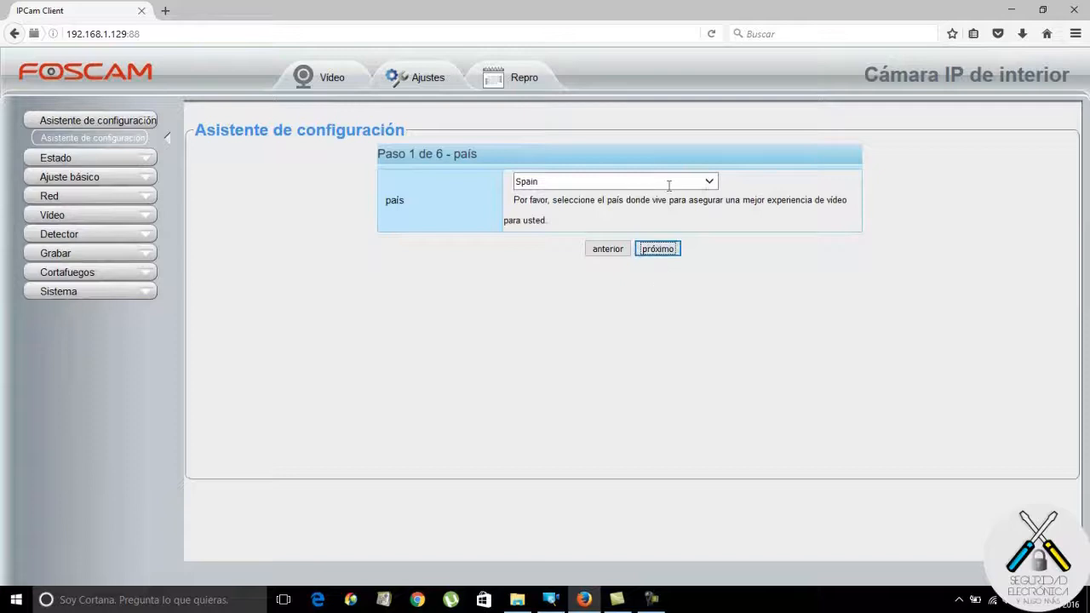
{"action": "left_click", "coordinate": [707, 182]}
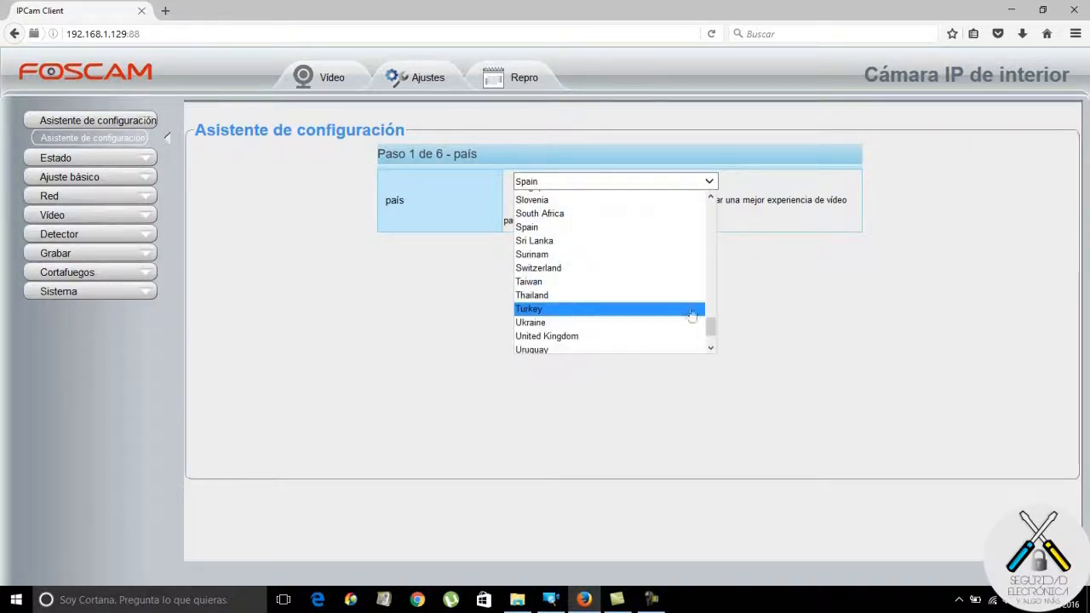
{"action": "left_click", "coordinate": [651, 182]}
{"action": "left_click", "coordinate": [658, 248]}
Set and confirm a new access point password for the camera's Soft AP.
{"action": "left_click", "coordinate": [578, 226]}
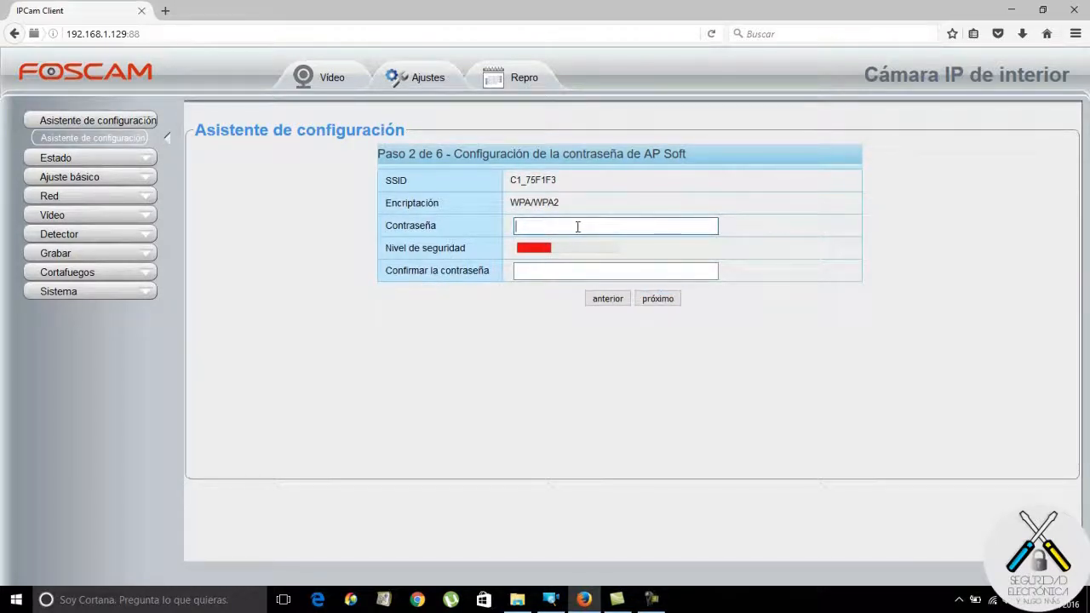
{"action": "type", "text": "••••••••"}
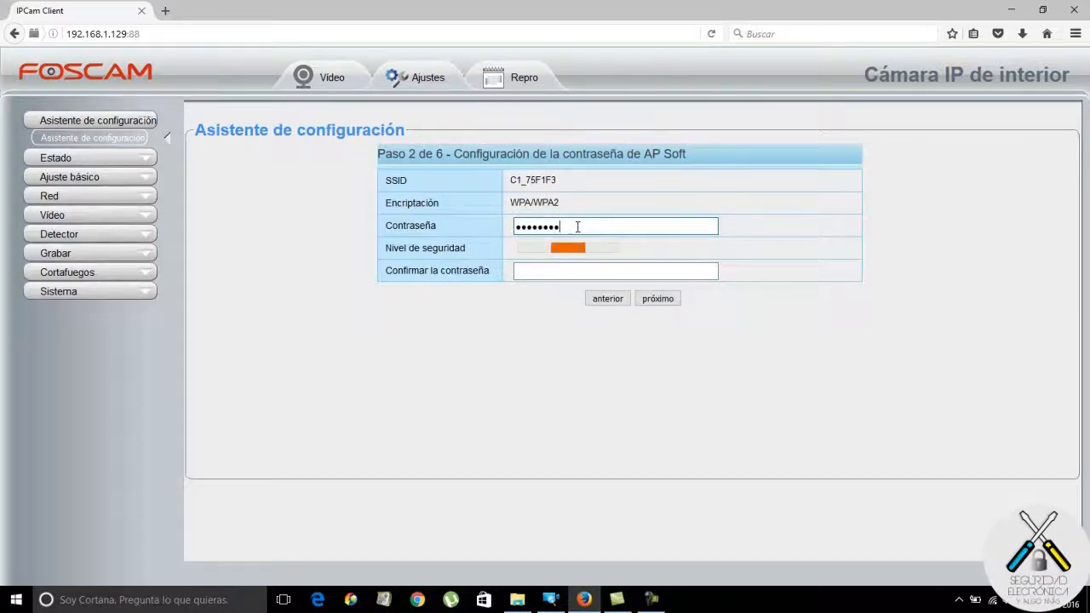
{"action": "type", "text": "•"}
{"action": "left_click", "coordinate": [577, 272]}
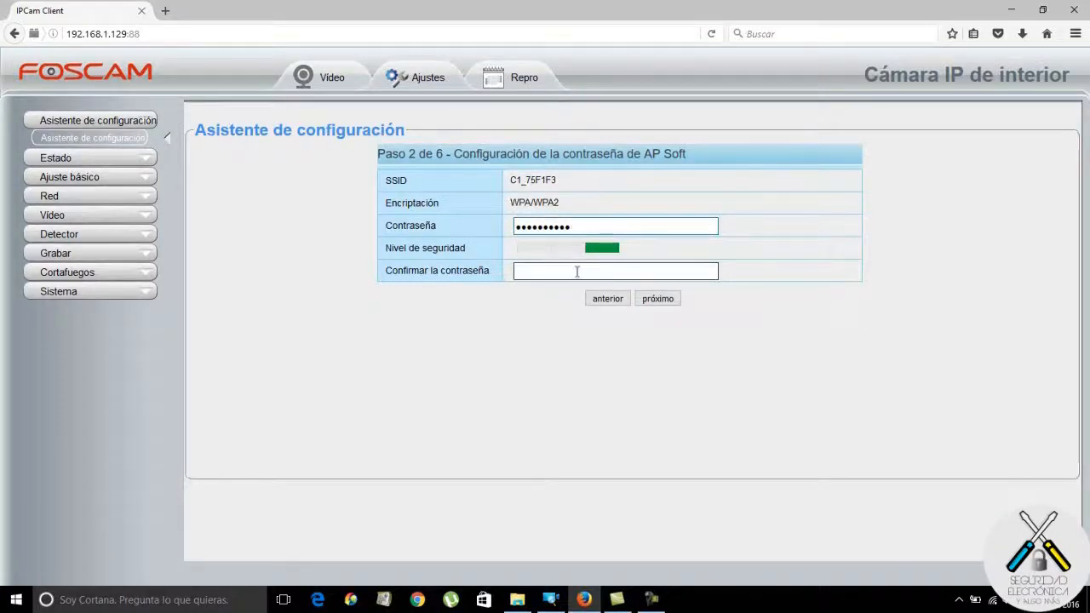
{"action": "type", "text": "•••••••"}
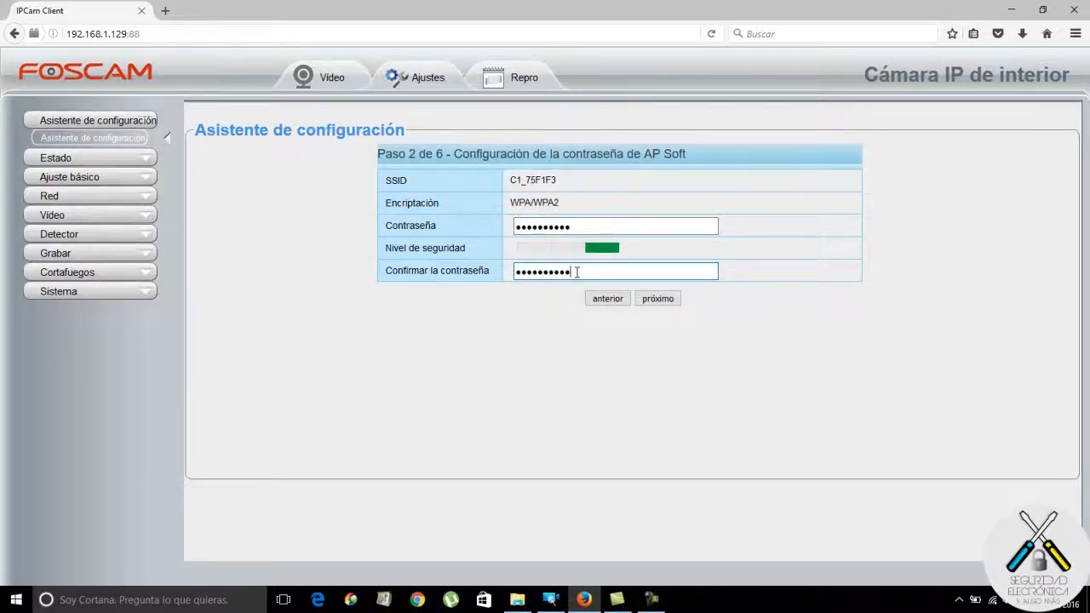
{"action": "left_click", "coordinate": [668, 302]}
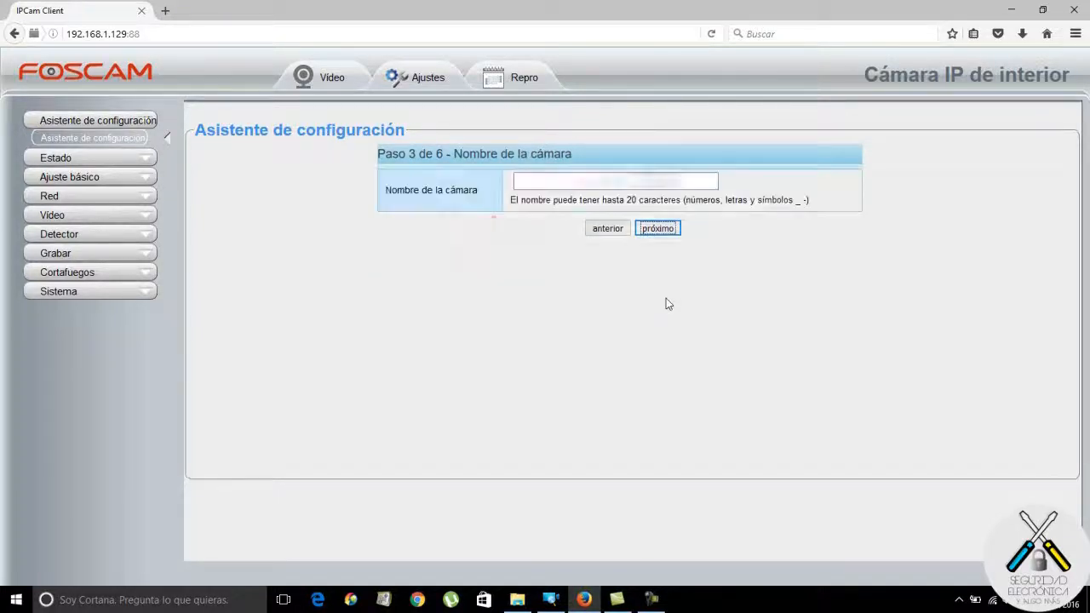
Try the camera names 'Camara C1 Fosca' and 'C1 Foscam', both rejected by the name-format error.
{"action": "left_click_drag", "start_coordinate": [528, 181], "coordinate": [494, 182]}
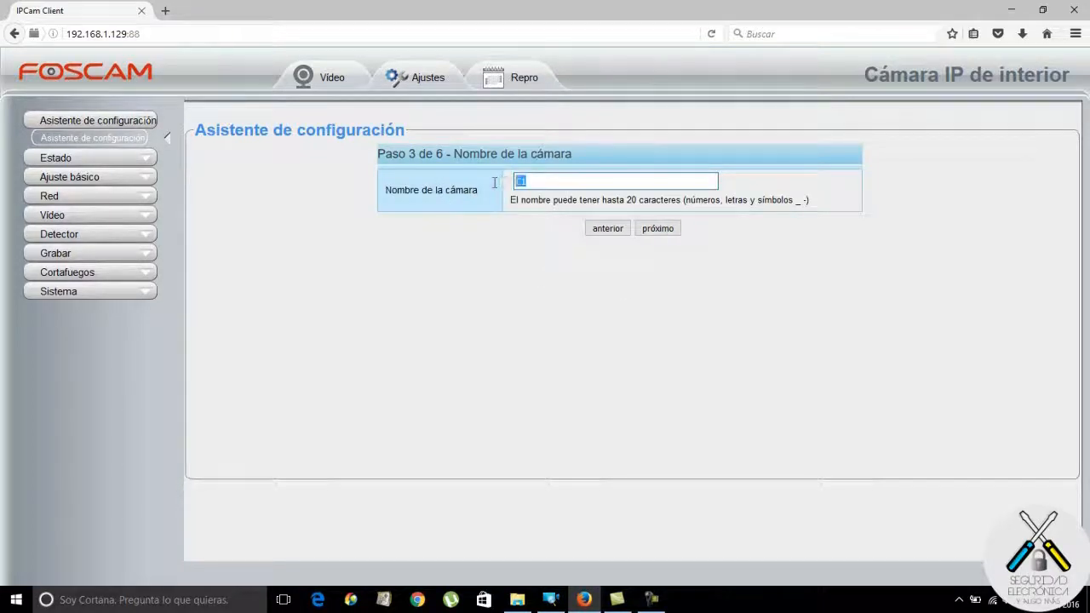
{"action": "type", "text": "Camara C1 Foscam"}
{"action": "left_click", "coordinate": [658, 228]}
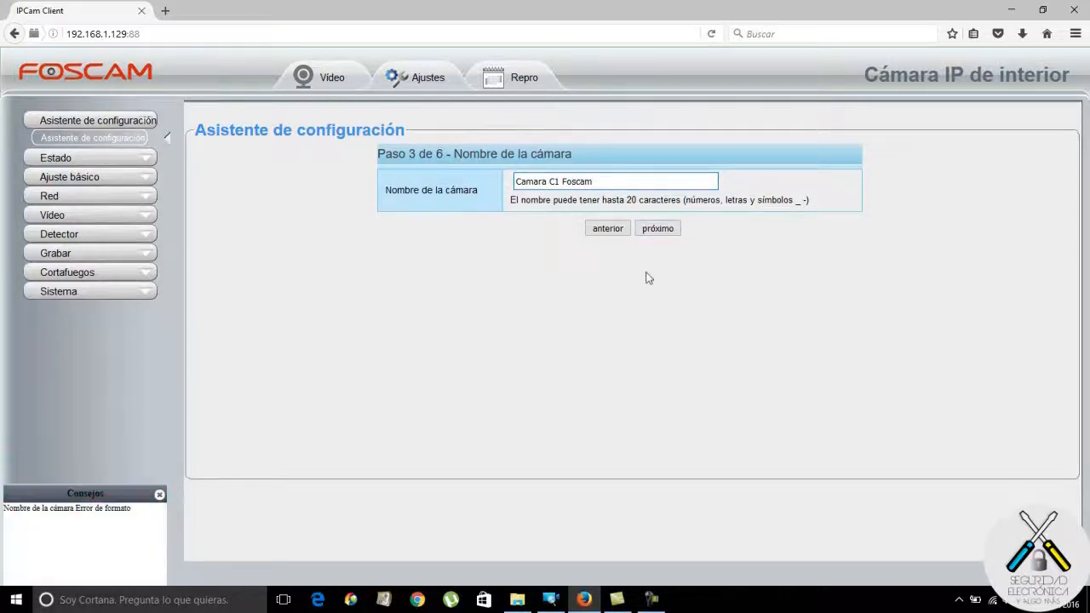
{"action": "left_click", "coordinate": [160, 496]}
{"action": "left_click_drag", "start_coordinate": [608, 183], "coordinate": [484, 184]}
{"action": "type", "text": "C"}
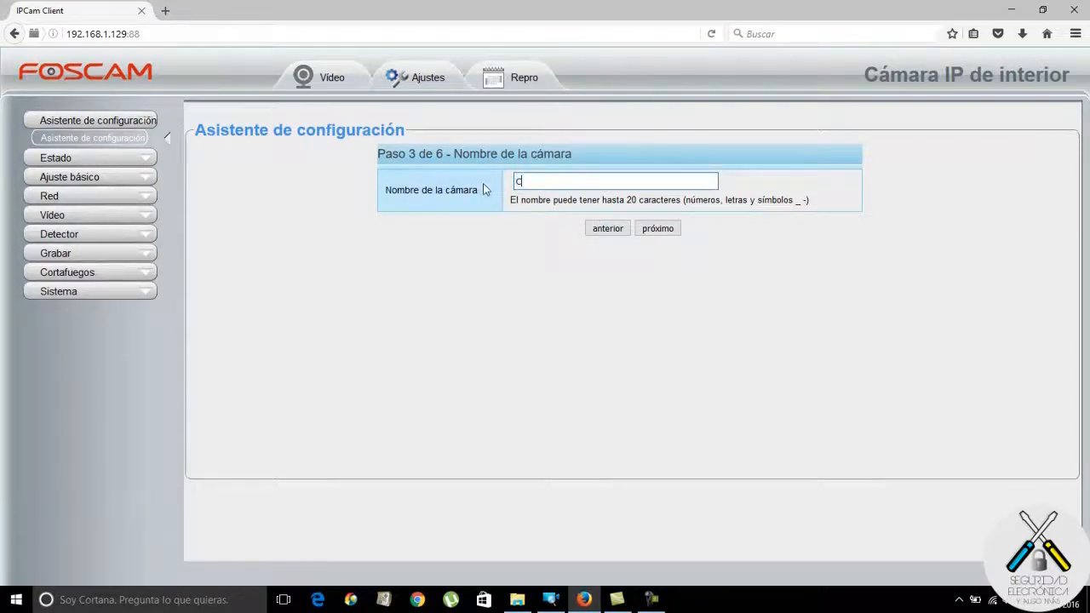
{"action": "type", "text": "1 Foscam"}
{"action": "left_click", "coordinate": [658, 228]}
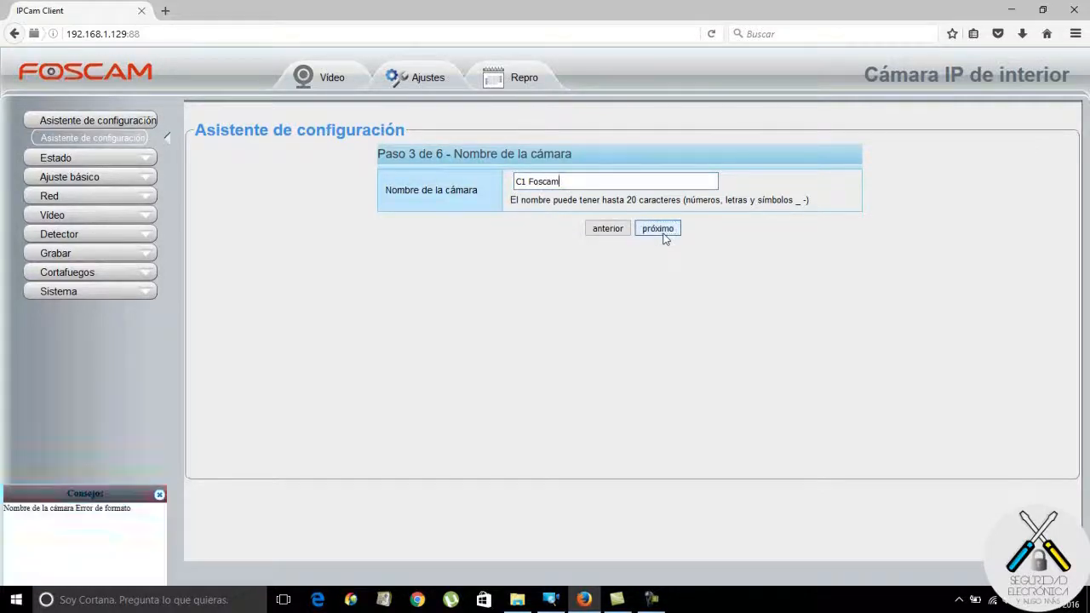
{"action": "left_click", "coordinate": [160, 495]}
Replace the space with an underscore to name the camera C1_Foscam and continue.
{"action": "left_click", "coordinate": [589, 183]}
{"action": "key", "text": "Left"}
{"action": "key", "text": "Left"}
{"action": "key", "text": "Left"}
{"action": "key", "text": "Left"}
{"action": "key", "text": "Left"}
{"action": "key", "text": "Left"}
{"action": "key", "text": "BackSpace"}
{"action": "type", "text": "_"}
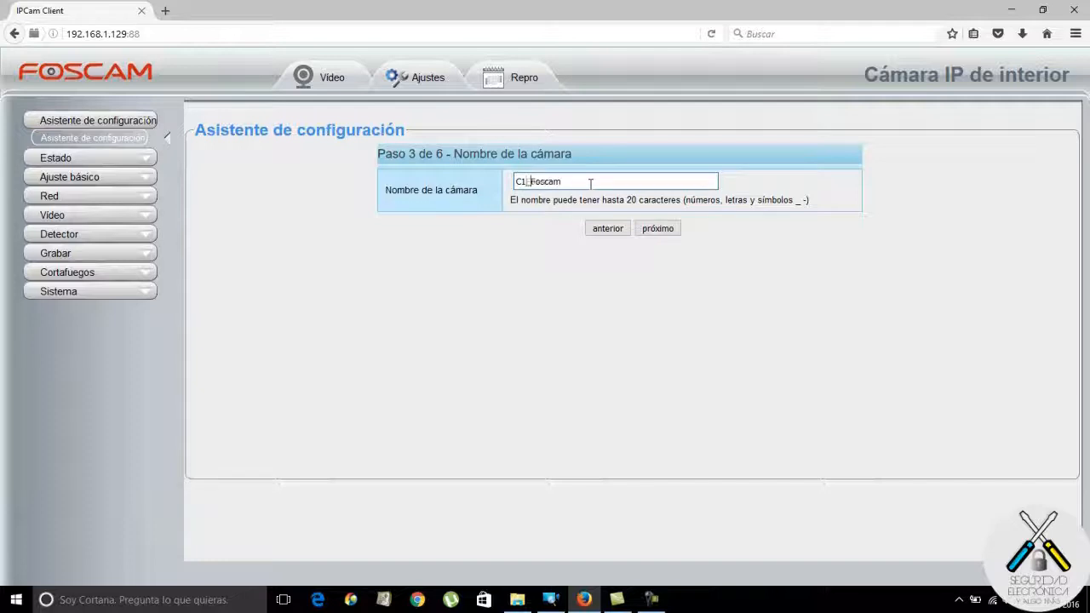
{"action": "left_click", "coordinate": [658, 228]}
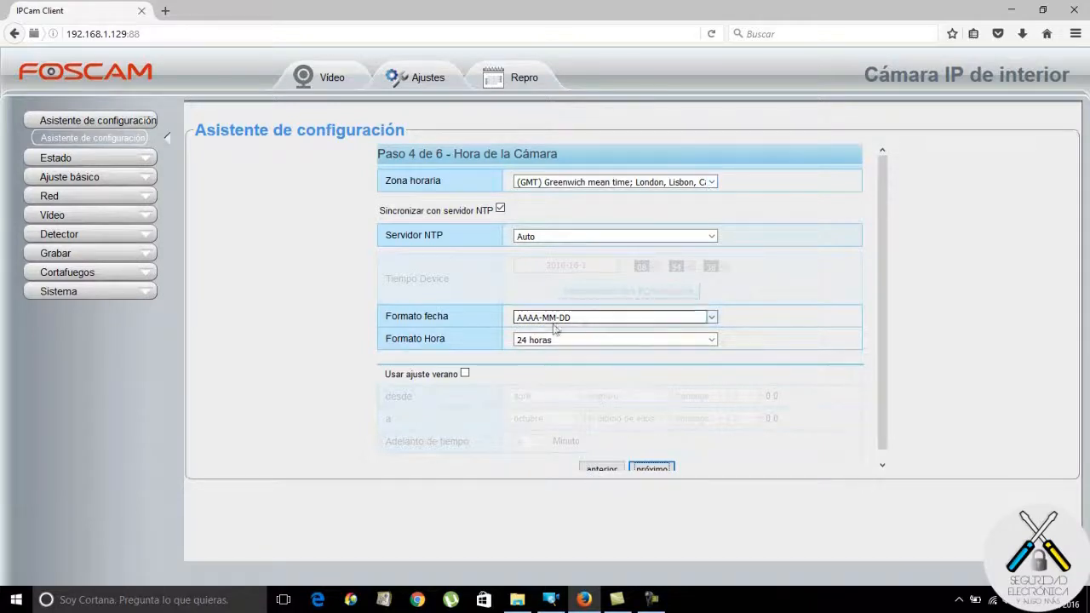
Set the date format to DD/MM/AAAA and the time zone to (GMT +01:00) Brussels, Paris… Madrid.
{"action": "left_click", "coordinate": [711, 318]}
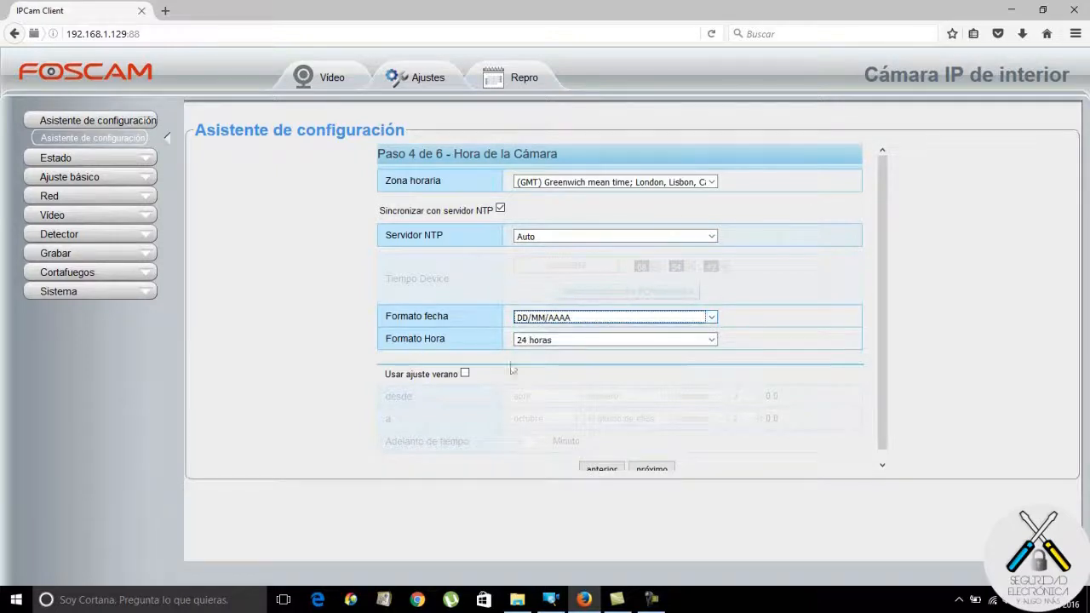
{"action": "left_click", "coordinate": [716, 182]}
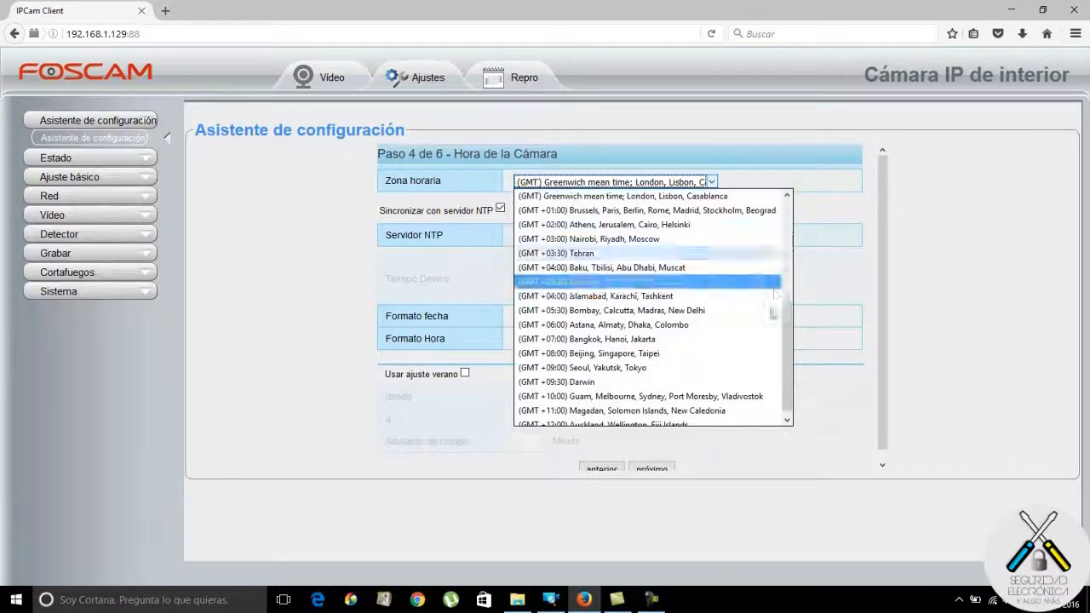
{"action": "left_click", "coordinate": [701, 210]}
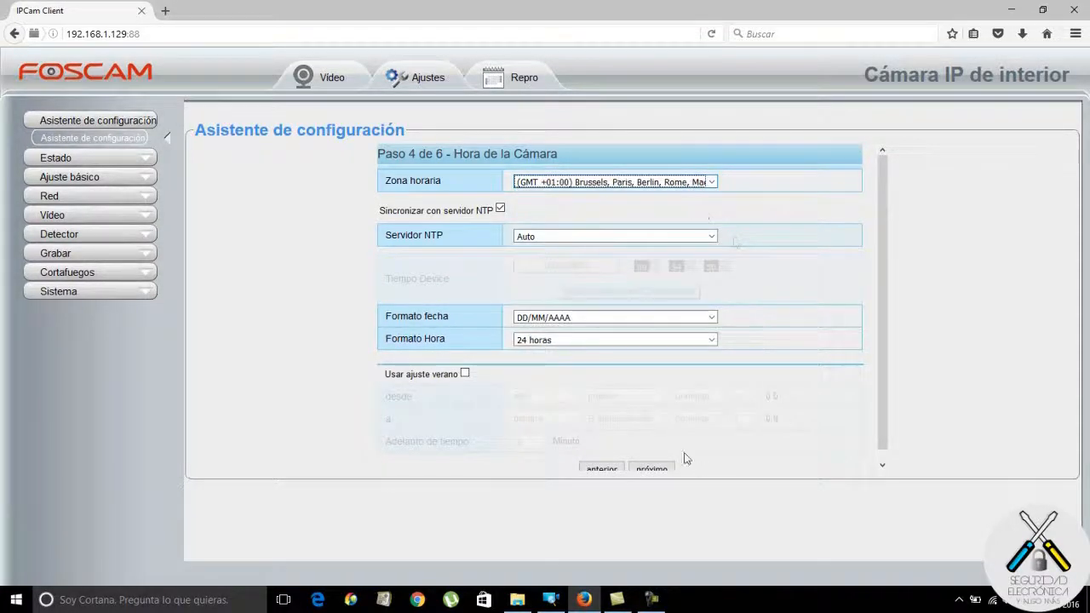
{"action": "scroll", "coordinate": [888, 424], "scroll_direction": "down", "scroll_amount": 1}
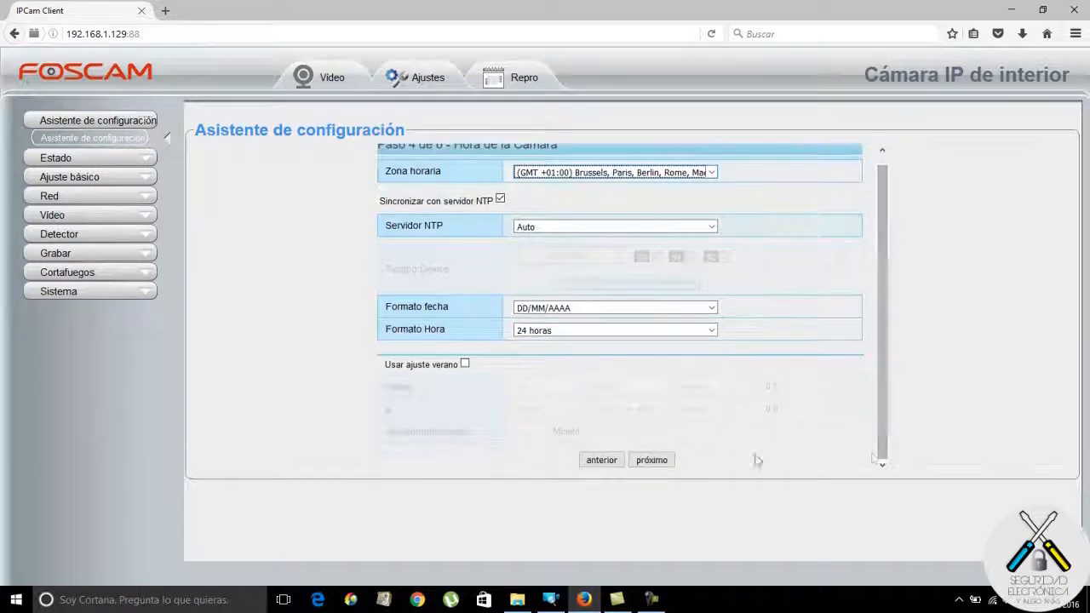
{"action": "left_click", "coordinate": [658, 461]}
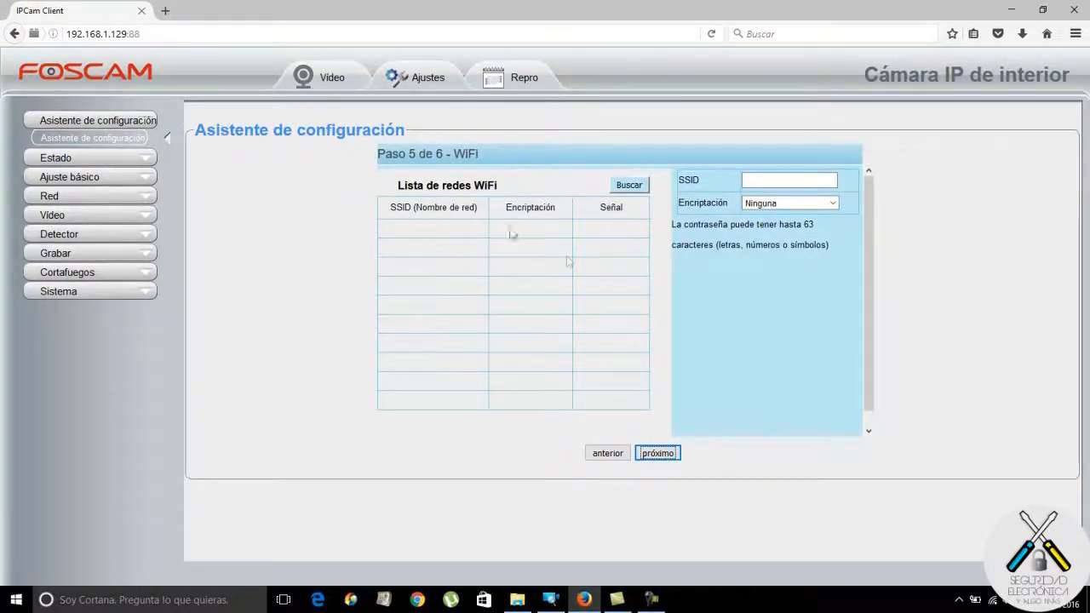
Scan for nearby WiFi networks, then skip to Paso 6 de 6 without joining any.
{"action": "left_click", "coordinate": [631, 186]}
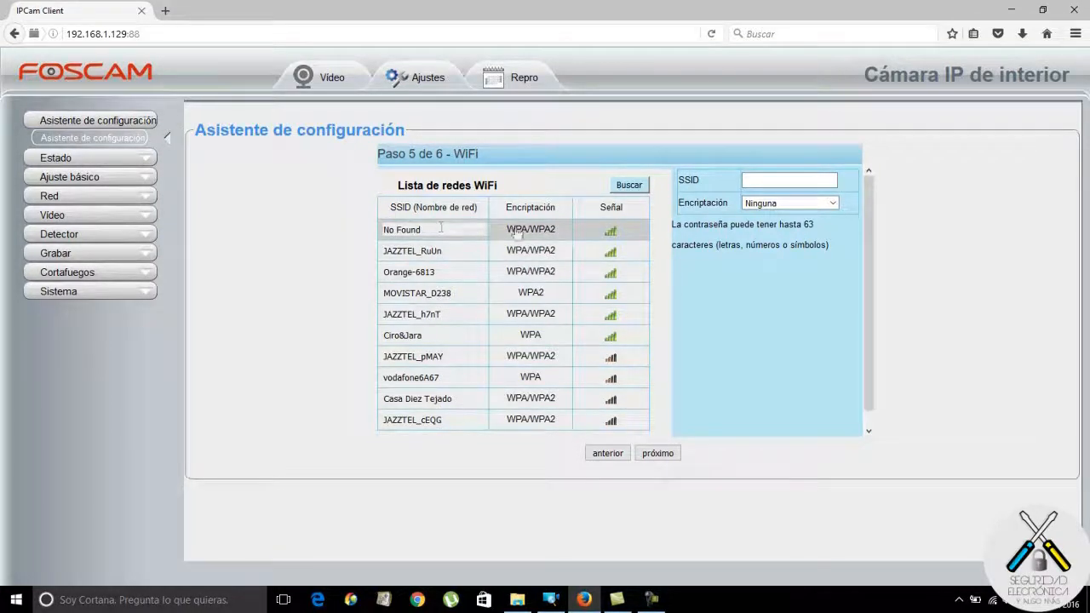
{"action": "left_click", "coordinate": [658, 454]}
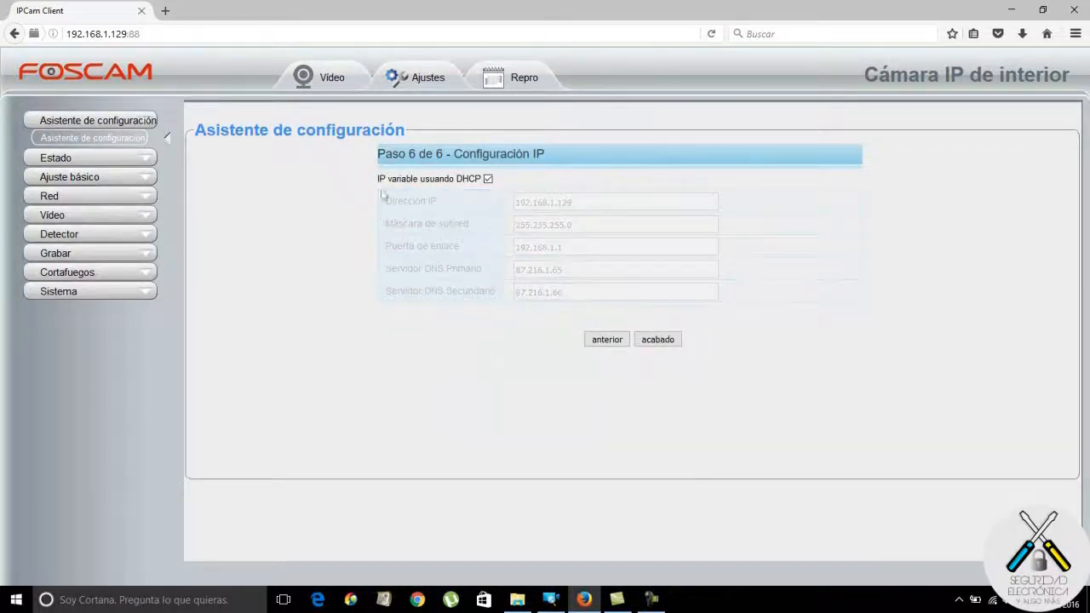
Turn off DHCP and change the camera's IP address to 192.168.1.135.
{"action": "left_click", "coordinate": [488, 179]}
{"action": "left_click", "coordinate": [576, 203]}
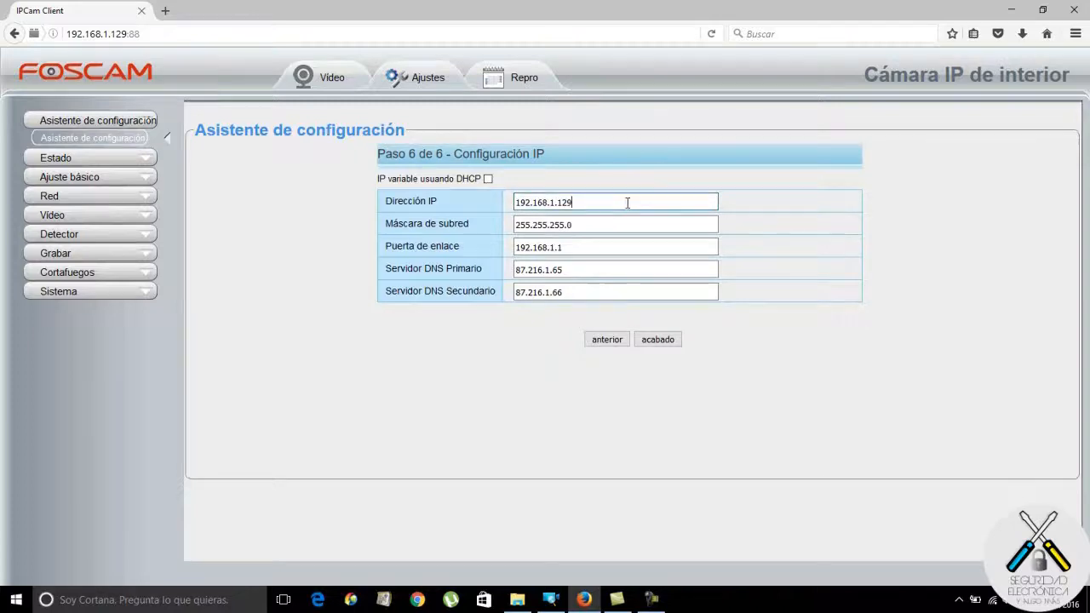
{"action": "key", "text": "BackSpace"}
{"action": "key", "text": "BackSpace"}
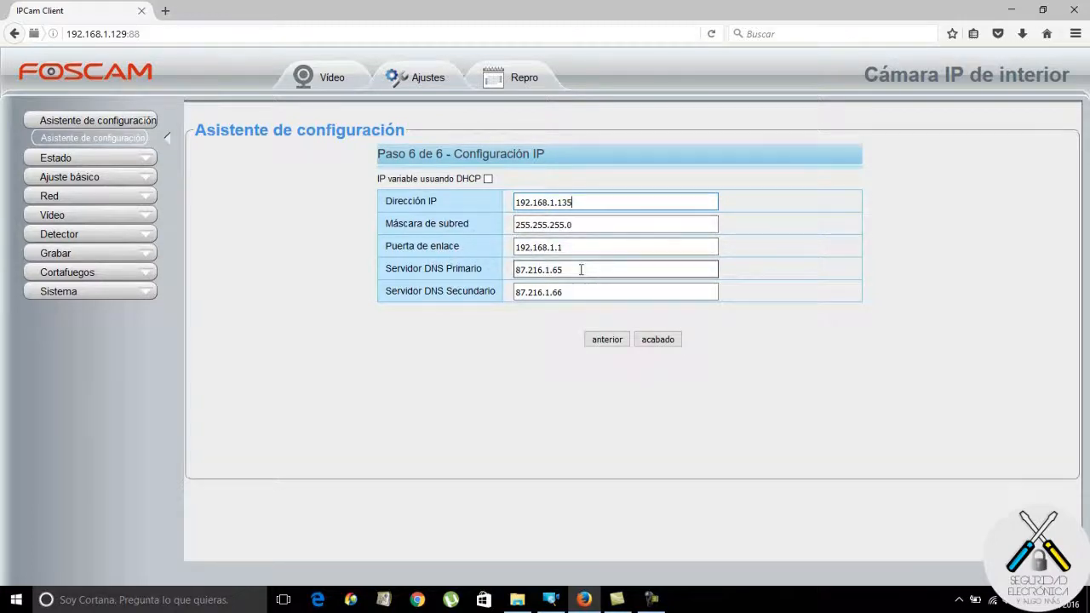
Set the DNS servers to 8.8.8.8 and 8.8.4.4 and finish the wizard.
{"action": "left_click_drag", "start_coordinate": [581, 269], "coordinate": [491, 272]}
{"action": "type", "text": "8.8.8.8"}
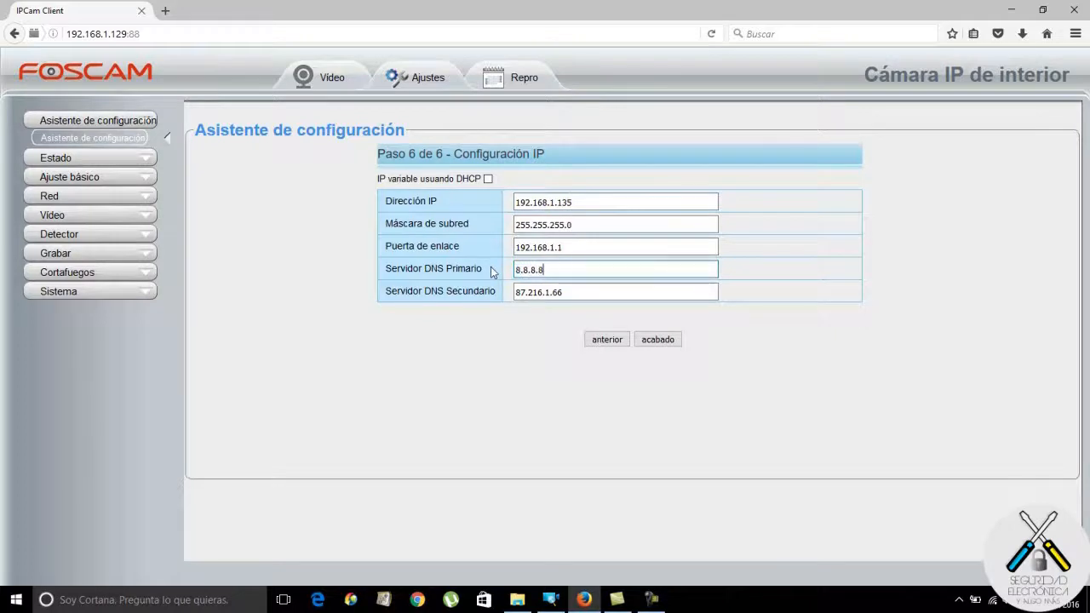
{"action": "left_click_drag", "start_coordinate": [579, 292], "coordinate": [473, 299]}
{"action": "type", "text": "8.8.8.8"}
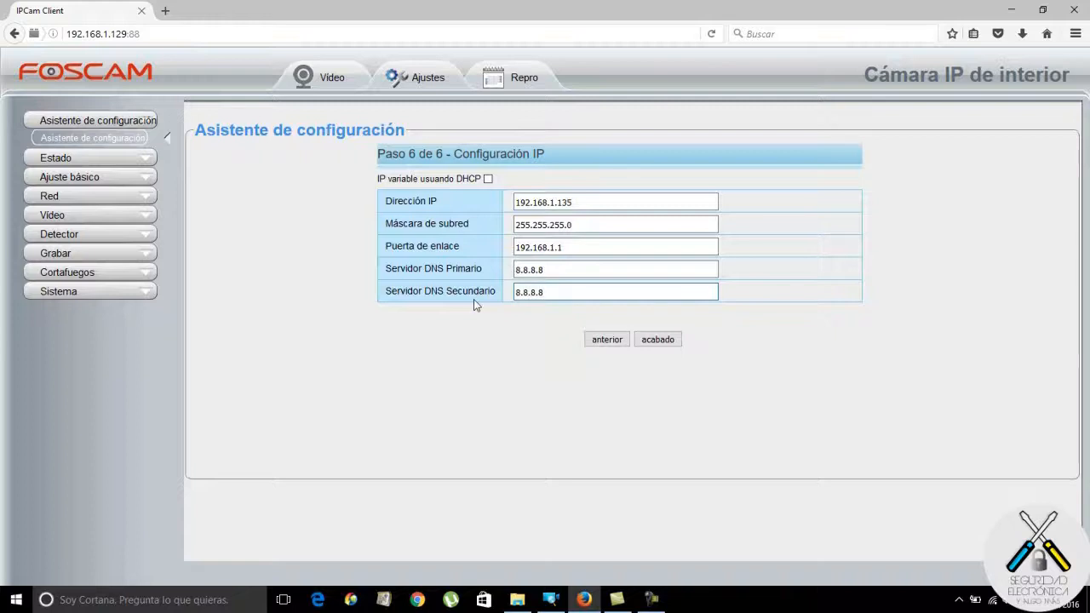
{"action": "key", "text": "BackSpace"}
{"action": "key", "text": "BackSpace"}
{"action": "key", "text": "BackSpace"}
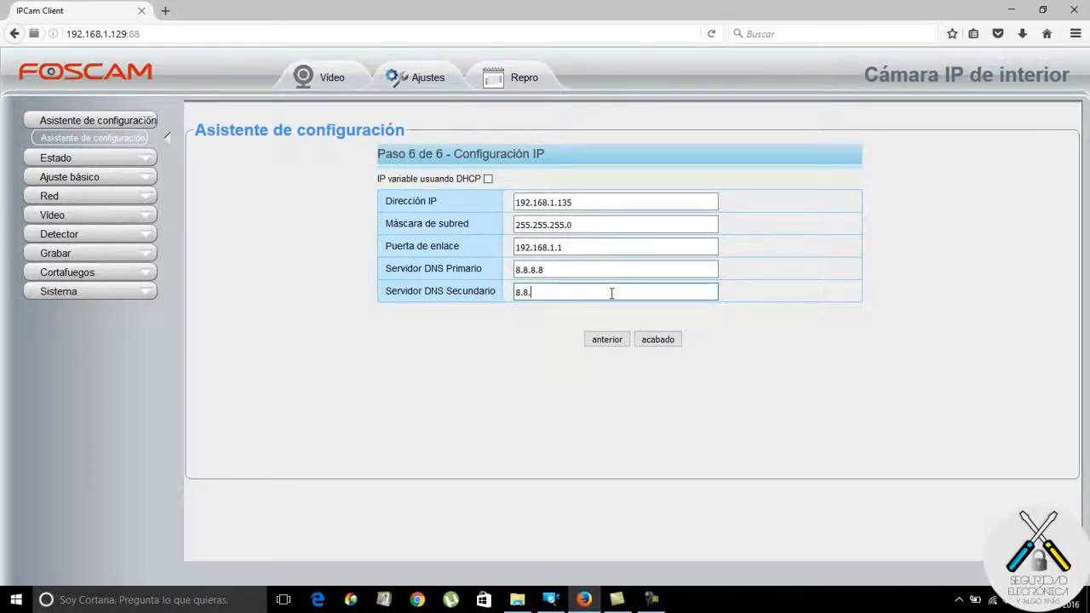
{"action": "type", "text": "4.4"}
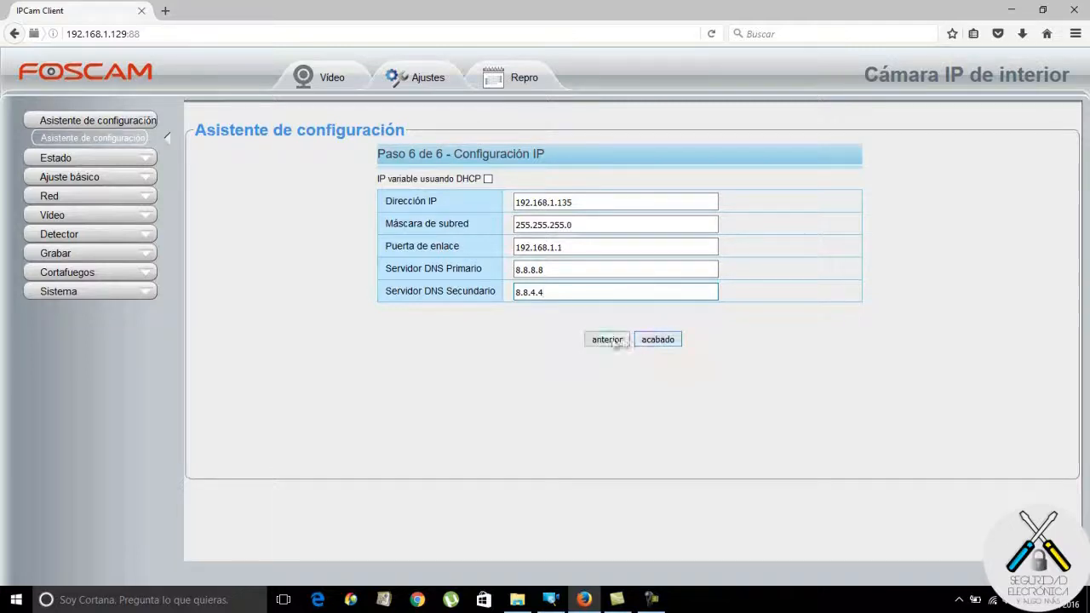
{"action": "left_click", "coordinate": [664, 340]}
Apply the new IP 192.168.1.135 and always allow the camera plugin to run.
{"action": "left_click", "coordinate": [631, 273]}
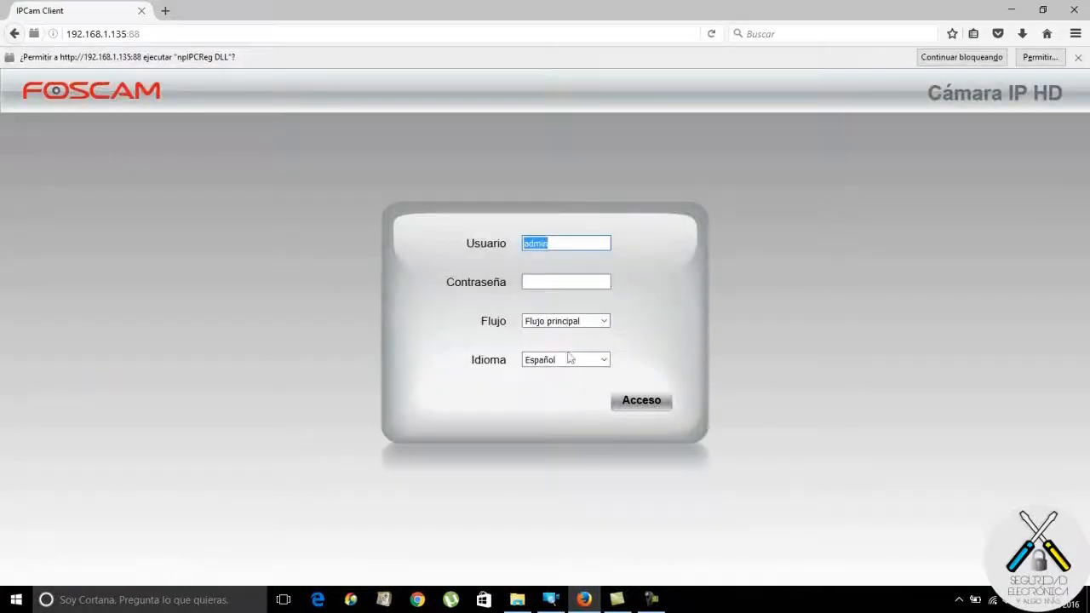
{"action": "left_click", "coordinate": [1038, 57]}
{"action": "left_click", "coordinate": [177, 109]}
Replace the prefilled user name, enter the account credentials, and log in at 192.168.1.135.
{"action": "double_click", "coordinate": [570, 221]}
{"action": "left_click_drag", "start_coordinate": [571, 221], "coordinate": [497, 222]}
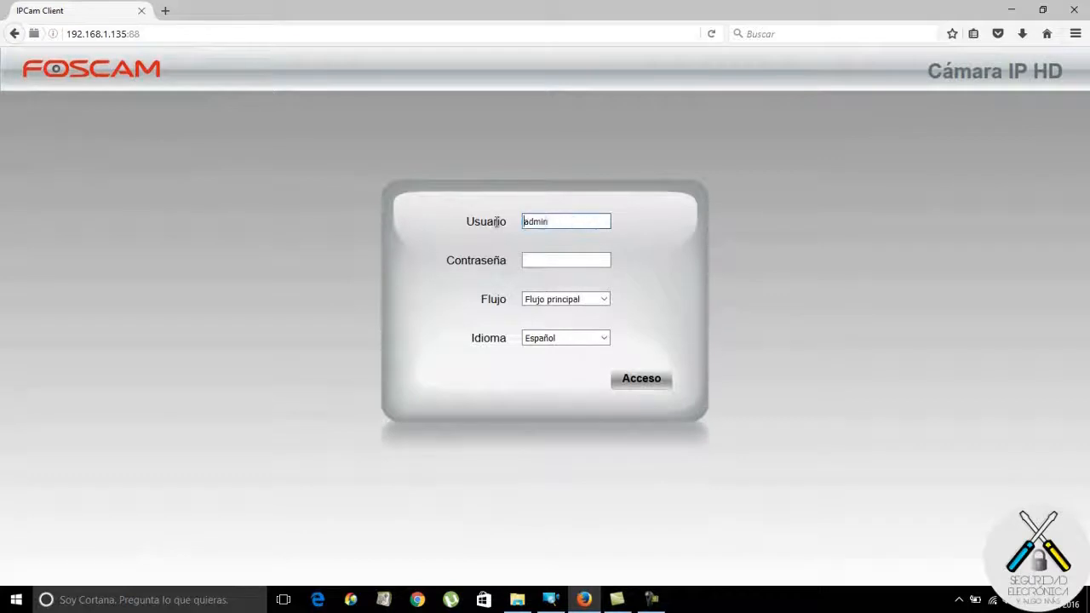
{"action": "left_click_drag", "start_coordinate": [579, 225], "coordinate": [498, 224]}
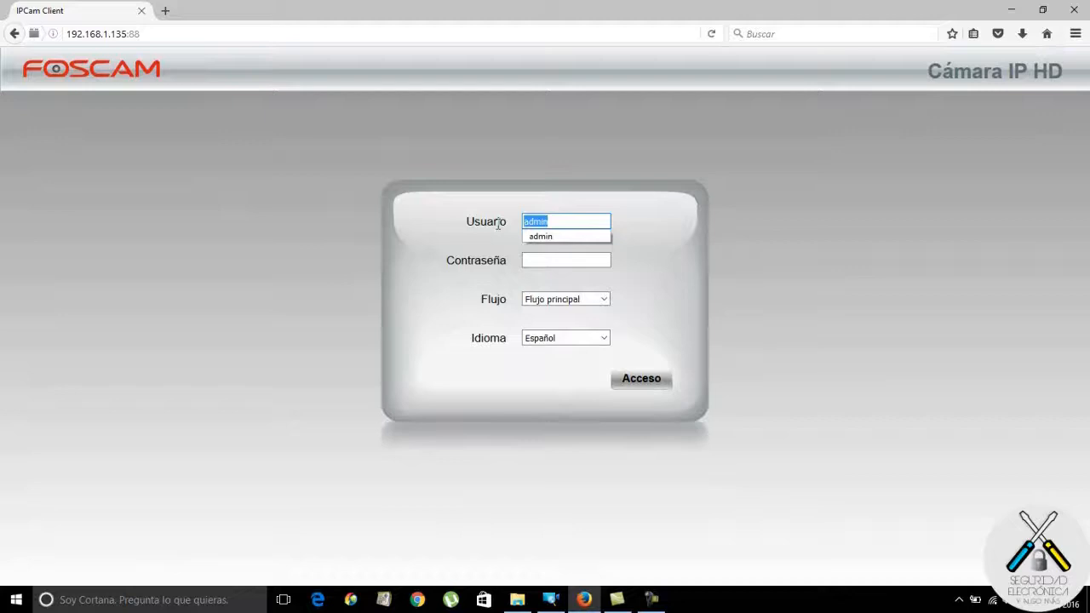
{"action": "type", "text": "usuario"}
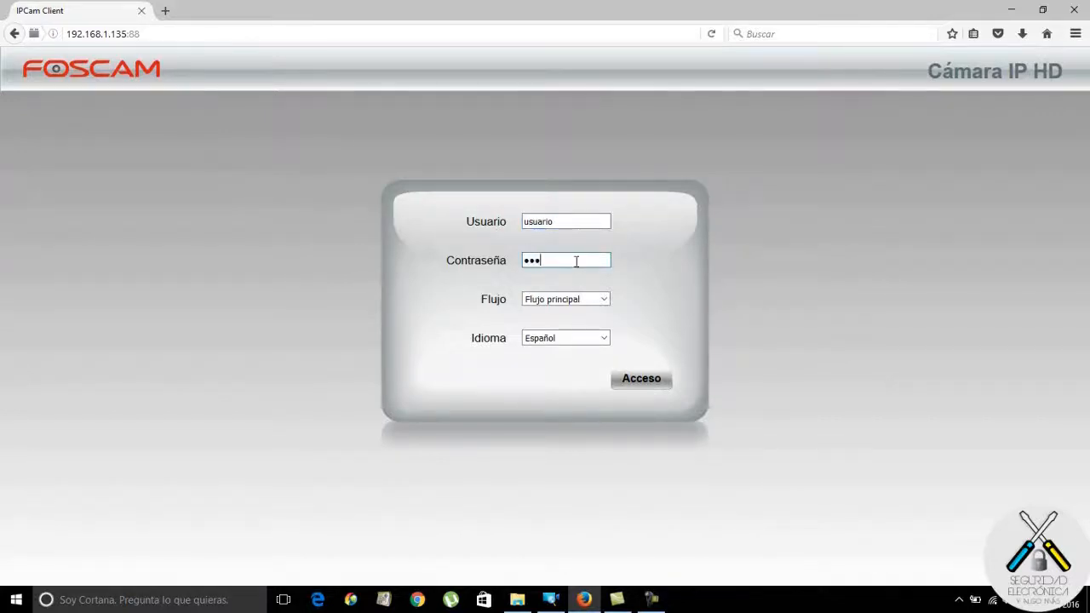
{"action": "key", "text": "BackSpace"}
{"action": "key", "text": "BackSpace"}
{"action": "type", "text": "su"}
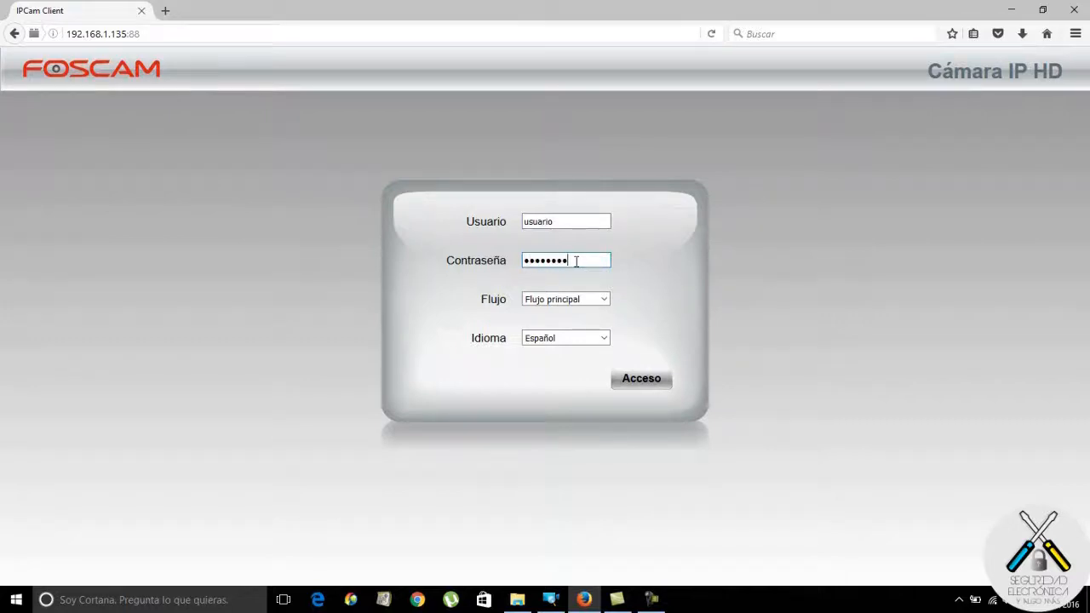
{"action": "left_click", "coordinate": [641, 381]}
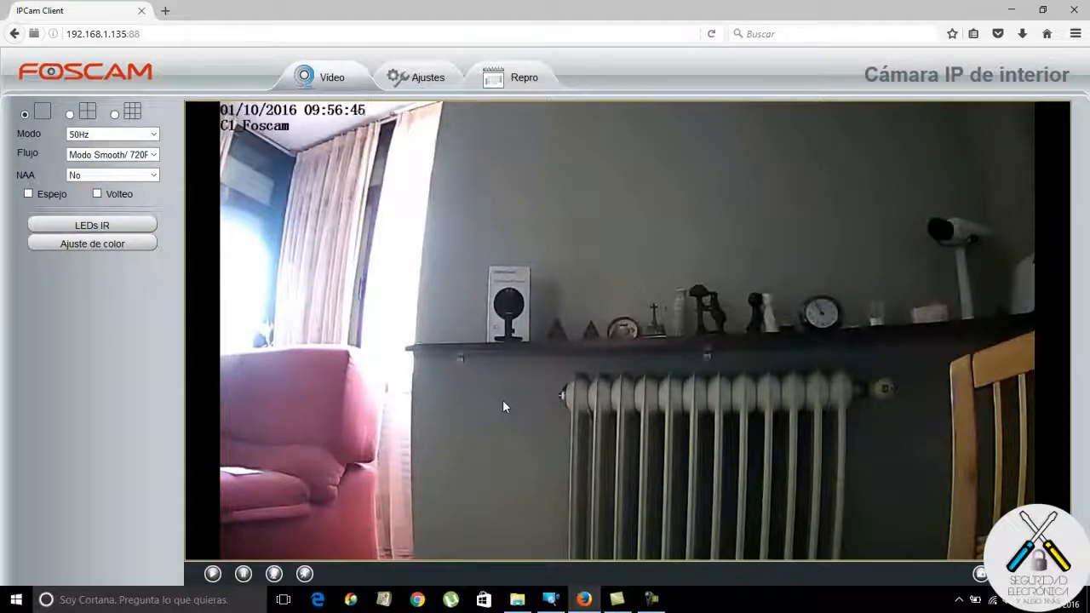
Open Ajustes to view device info: model C1, firmware 1.9.3.17 and 2.52.2.37.
{"action": "left_click", "coordinate": [425, 79]}
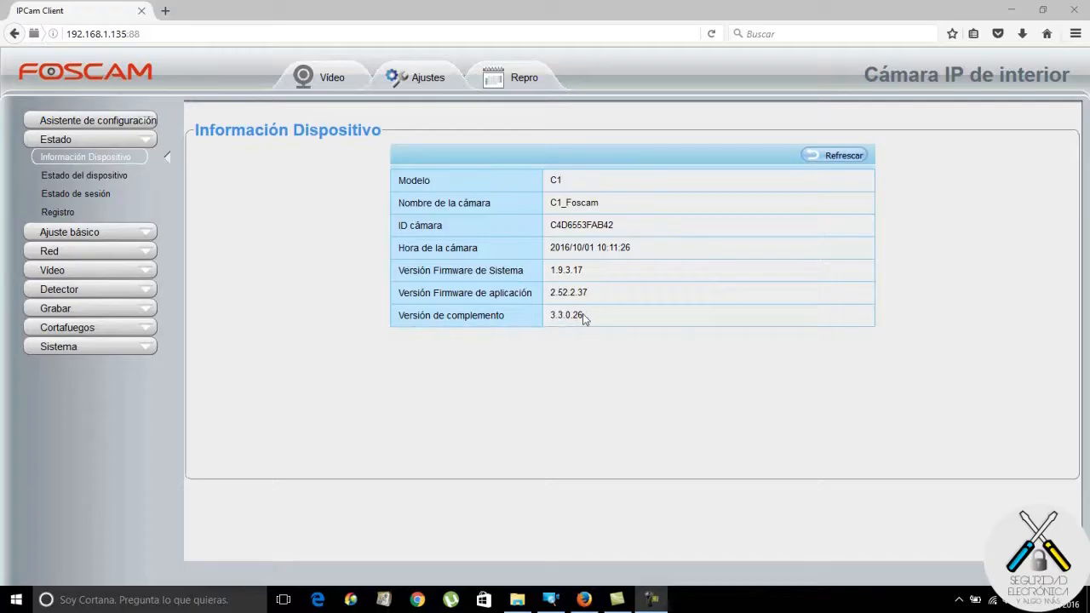
View the device status table, the active sessions with the client's IP, and the event log.
{"action": "left_click", "coordinate": [108, 175]}
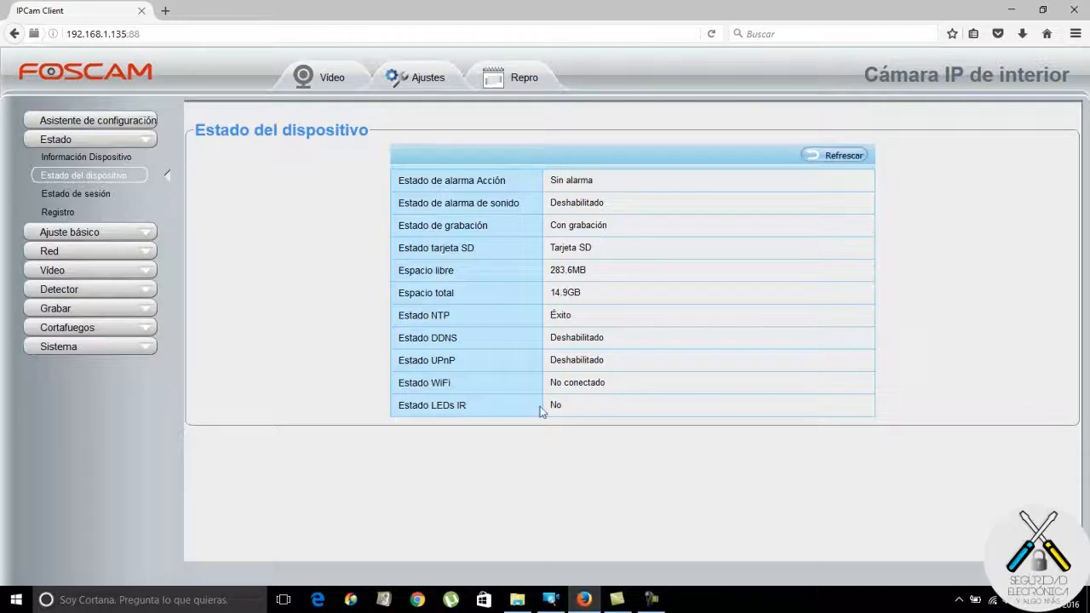
{"action": "left_click", "coordinate": [95, 196]}
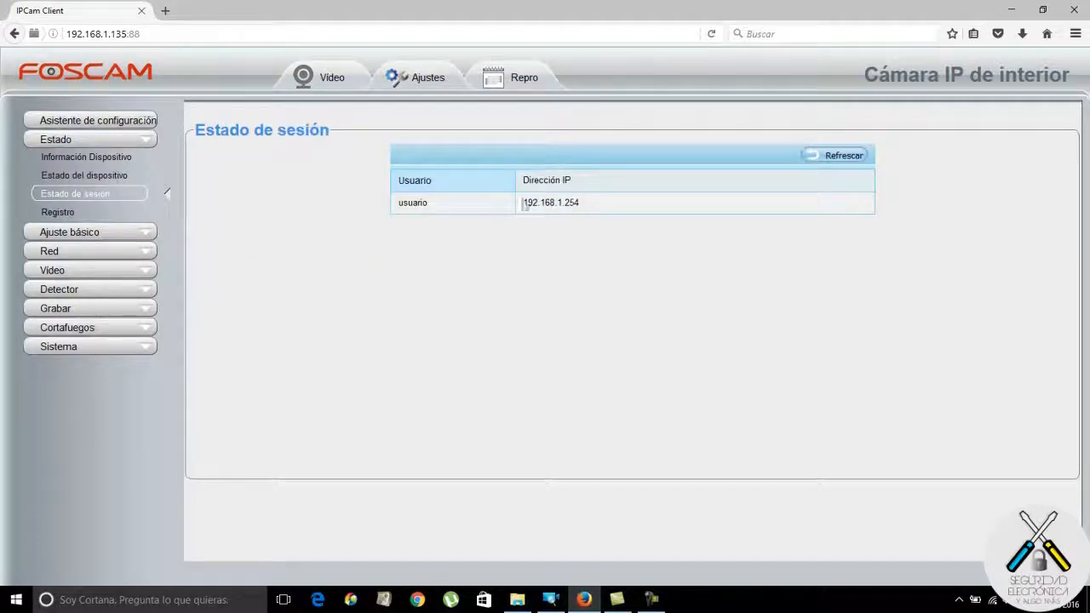
{"action": "left_click_drag", "start_coordinate": [598, 206], "coordinate": [518, 207]}
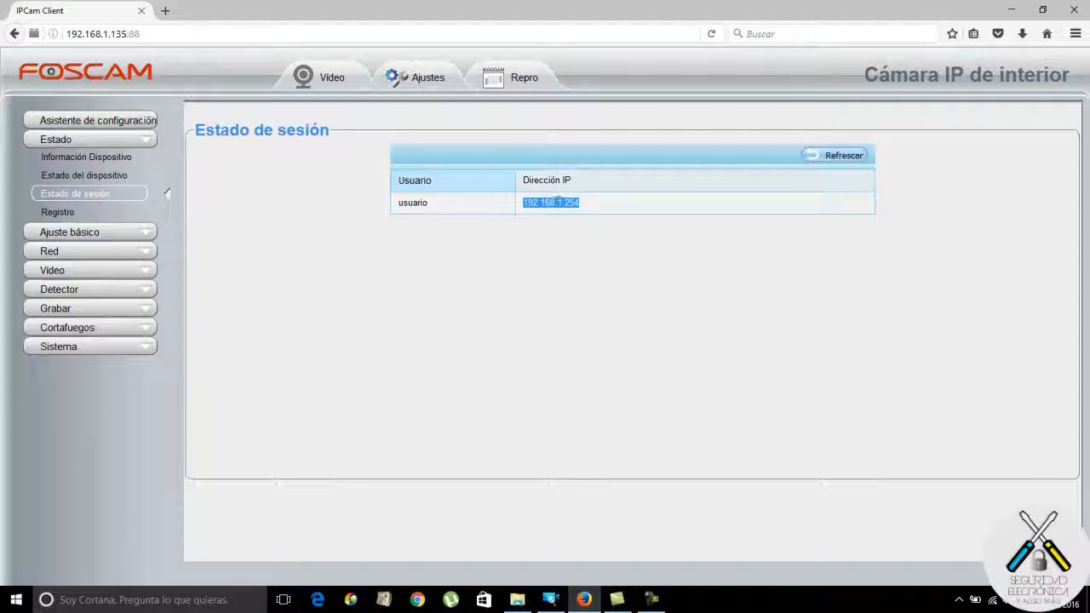
{"action": "left_click", "coordinate": [136, 212]}
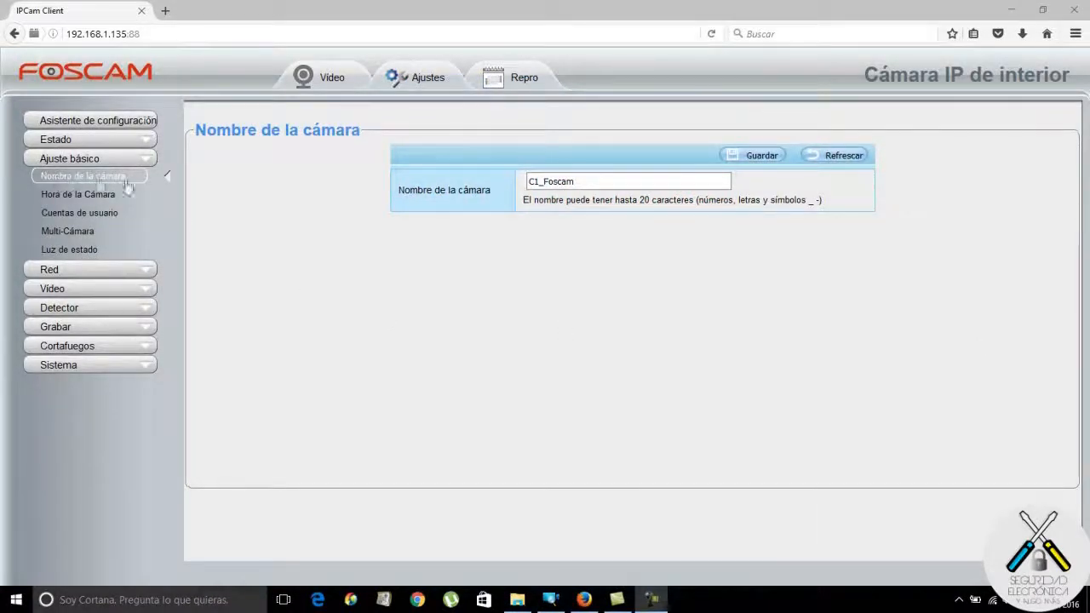
Check the camera name C1_Foscam, then view the camera time settings.
{"action": "double_click", "coordinate": [608, 185]}
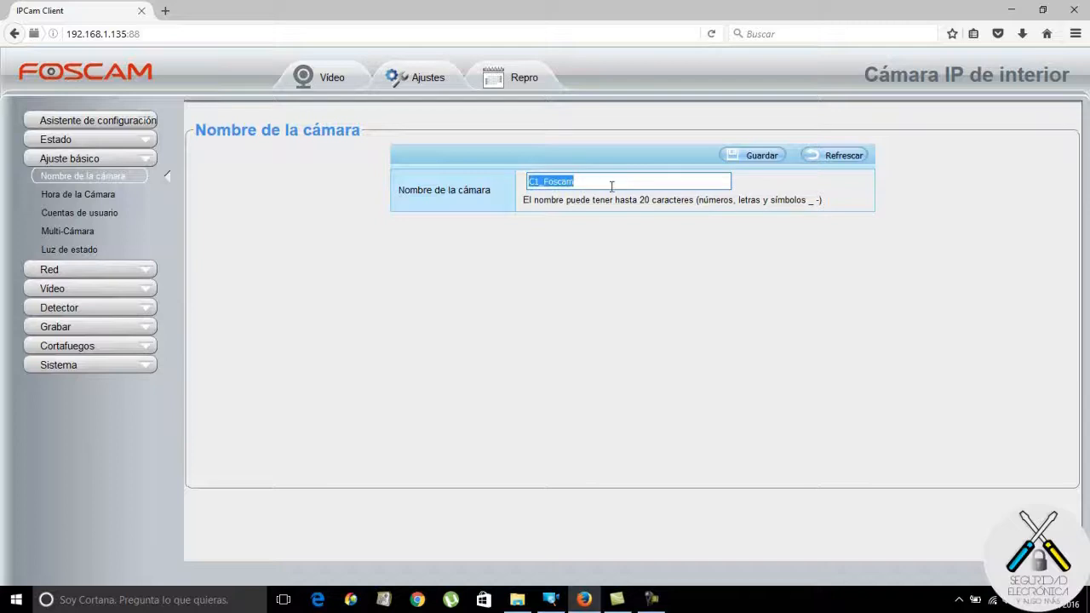
{"action": "left_click", "coordinate": [608, 182]}
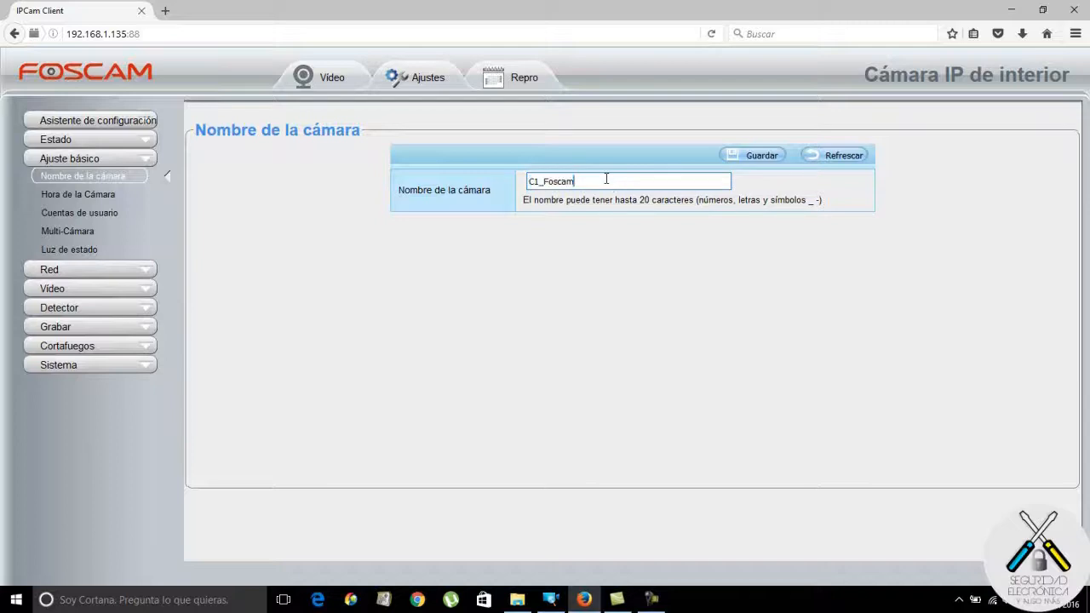
{"action": "left_click", "coordinate": [85, 195]}
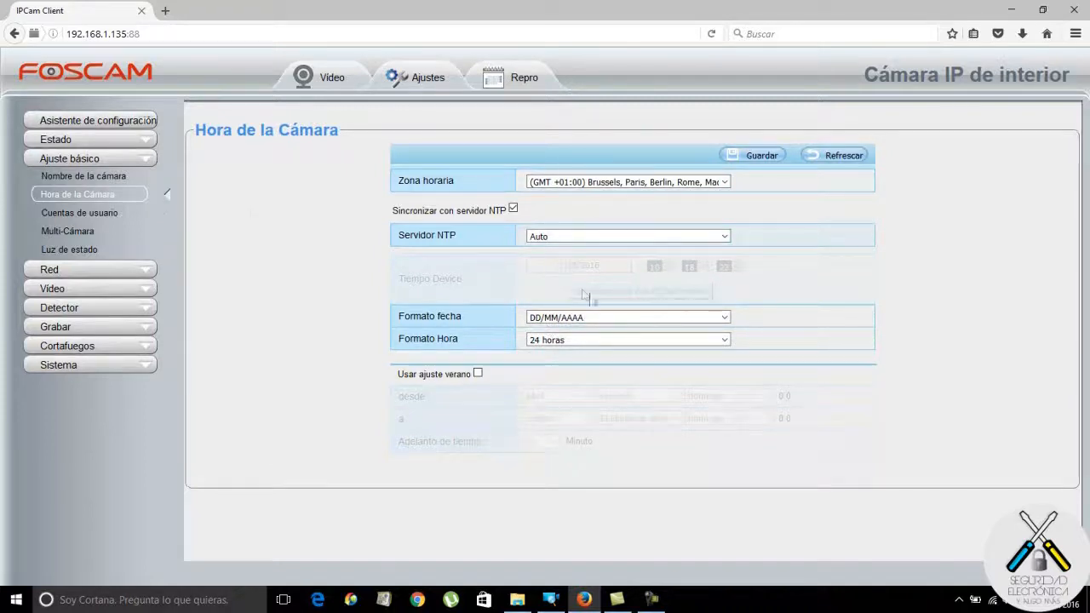
Browse the empty user account rows, then the Multi-Cámara and Luz de estado pages.
{"action": "left_click", "coordinate": [95, 217]}
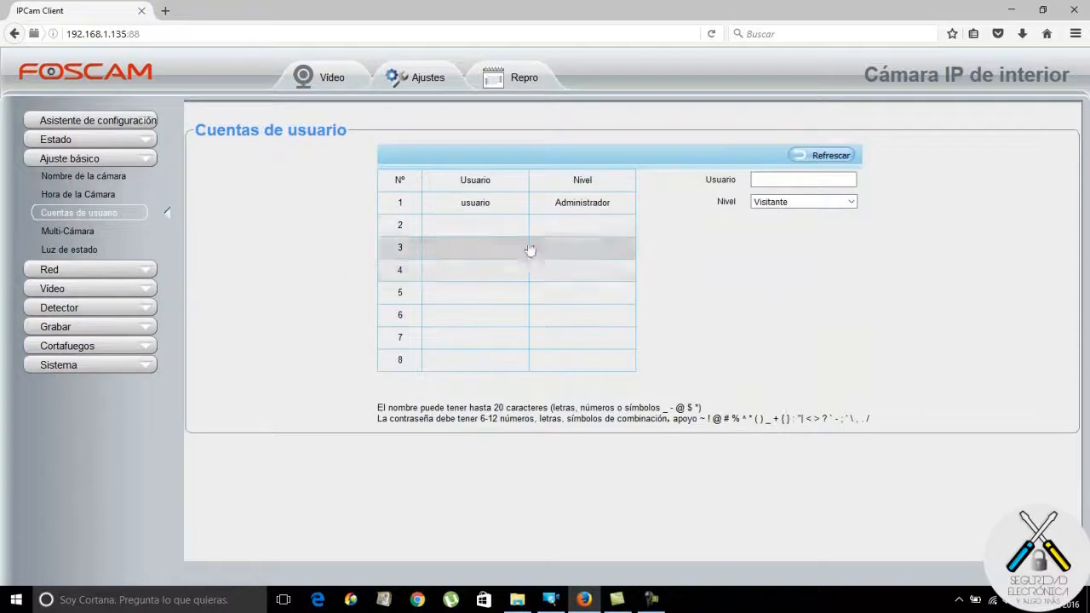
{"action": "left_click", "coordinate": [502, 228]}
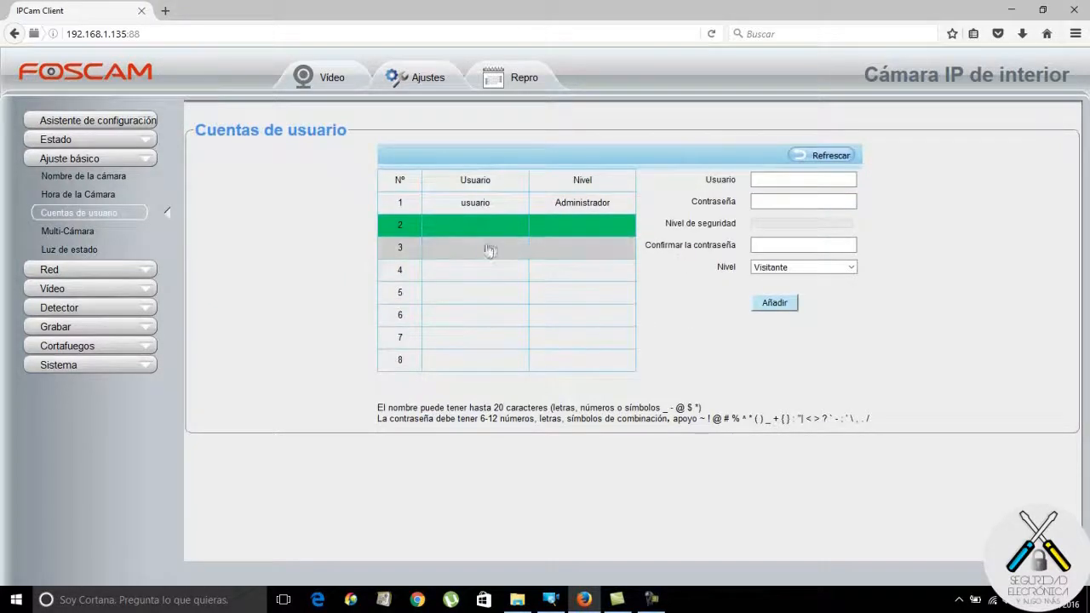
{"action": "left_click", "coordinate": [570, 249]}
{"action": "left_click", "coordinate": [511, 270]}
{"action": "left_click", "coordinate": [504, 226]}
{"action": "left_click", "coordinate": [504, 248]}
{"action": "left_click", "coordinate": [506, 272]}
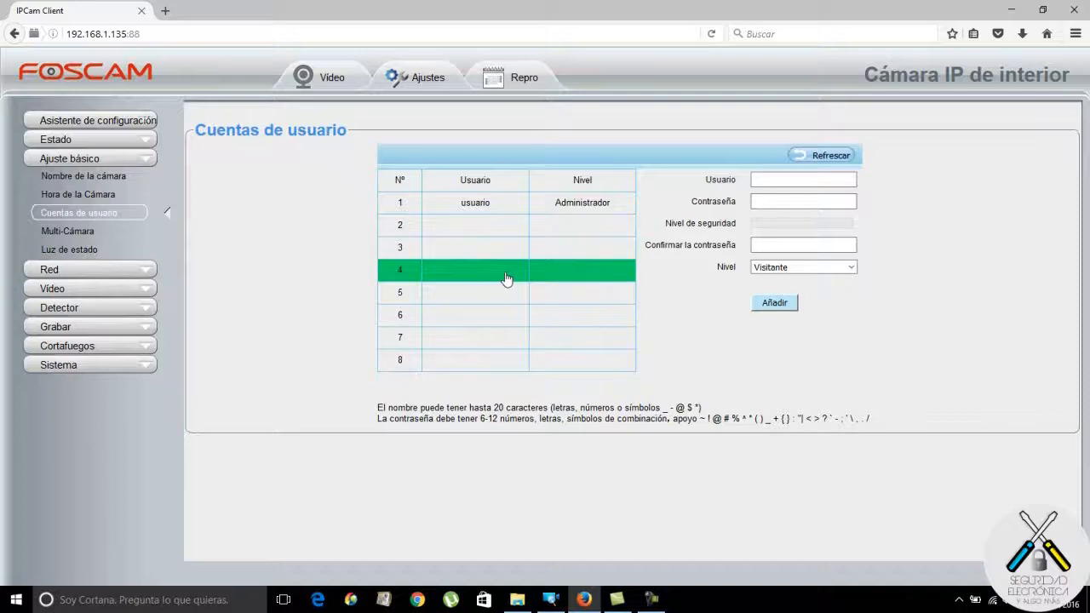
{"action": "left_click", "coordinate": [86, 231]}
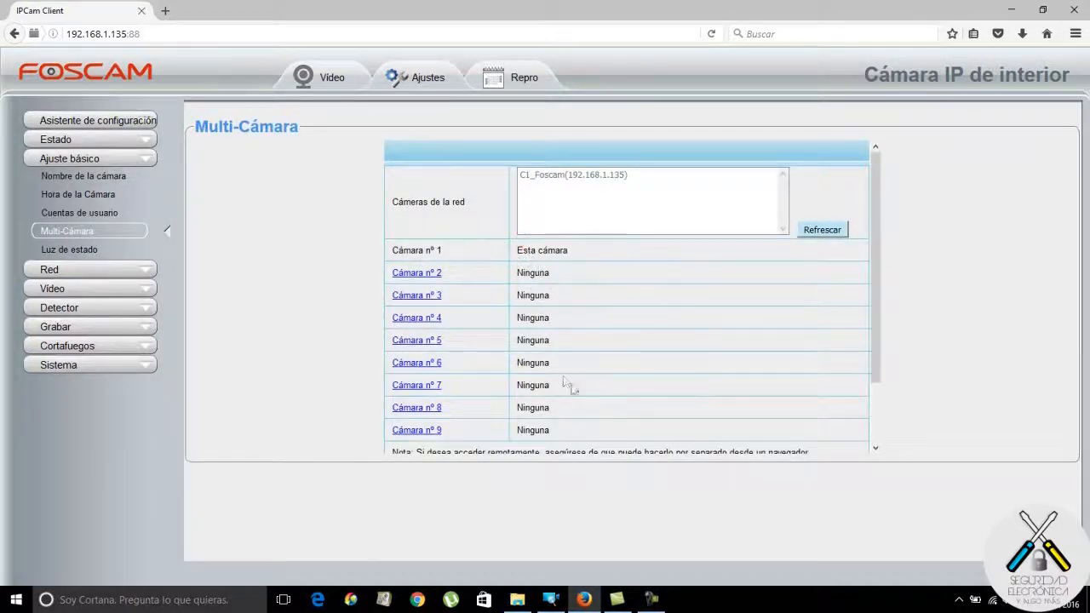
{"action": "left_click", "coordinate": [82, 249]}
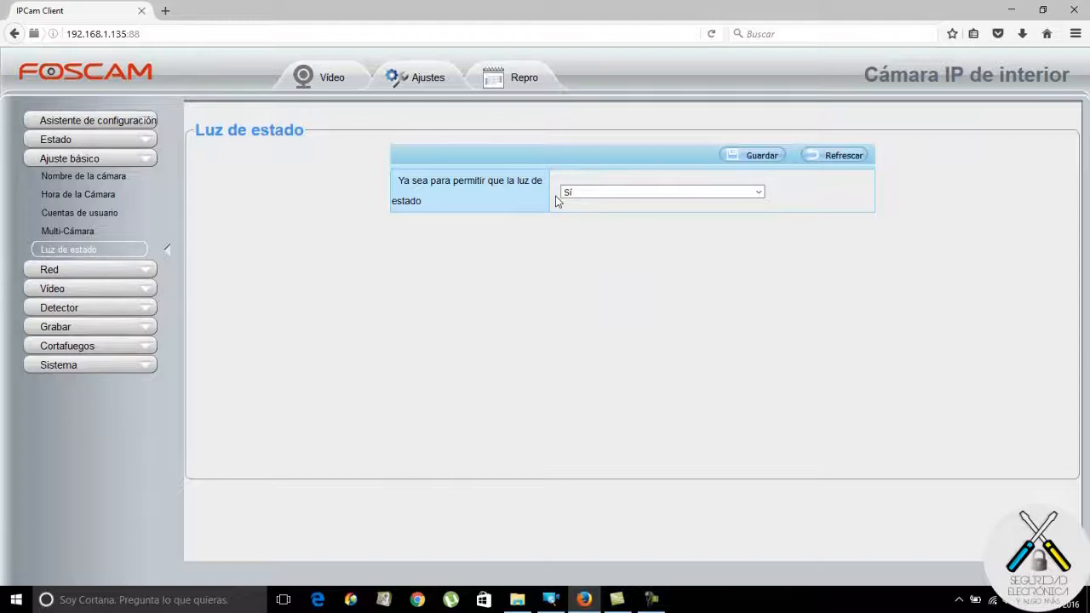
Switch the status light to No and back to Sí, then save it.
{"action": "left_click", "coordinate": [757, 192]}
{"action": "left_click", "coordinate": [738, 219]}
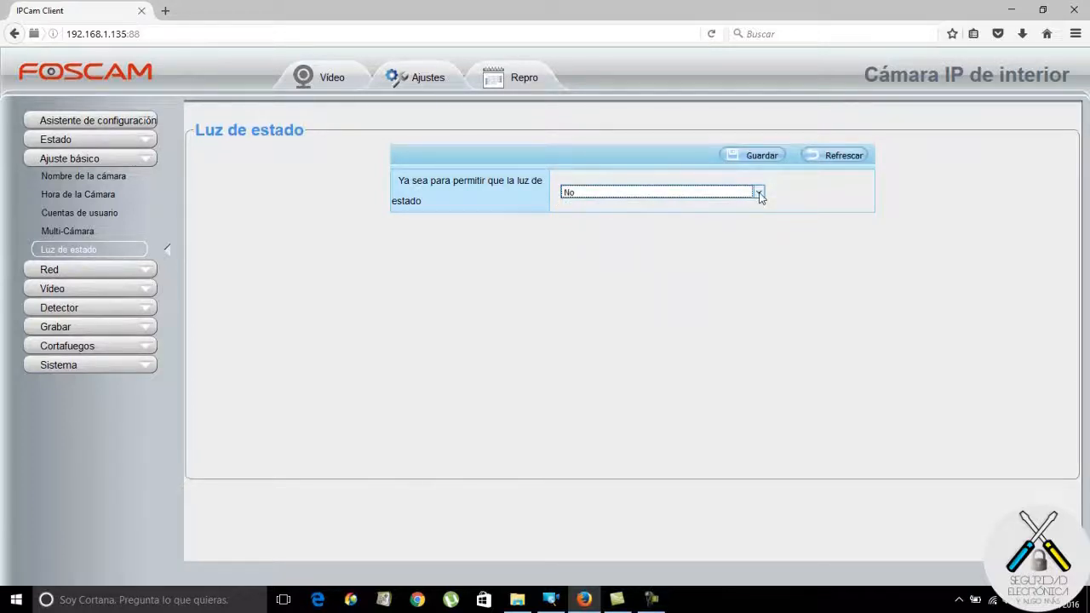
{"action": "left_click", "coordinate": [758, 194]}
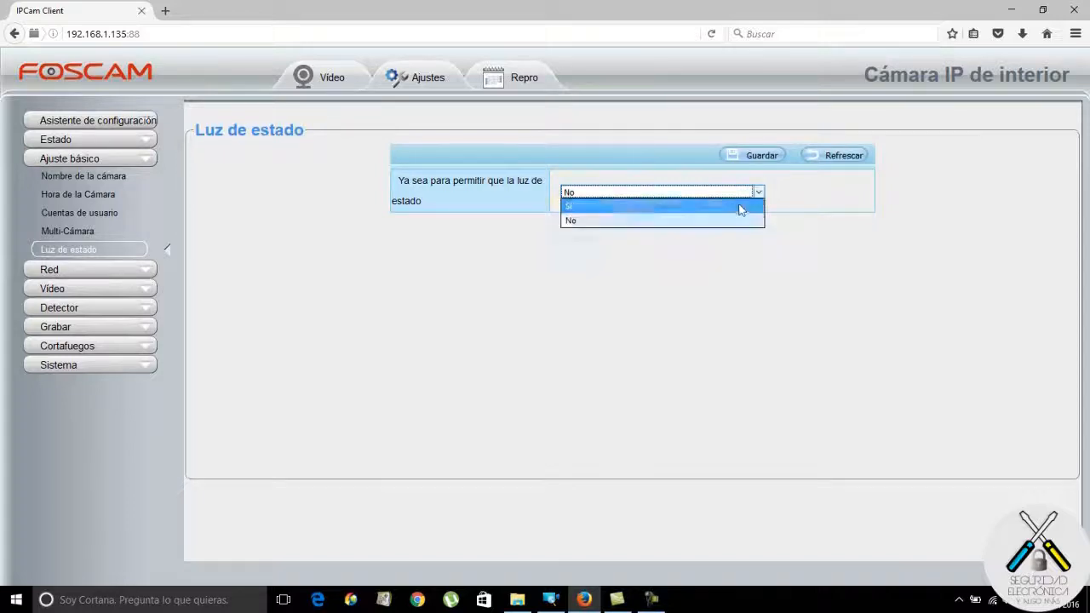
{"action": "left_click", "coordinate": [738, 207]}
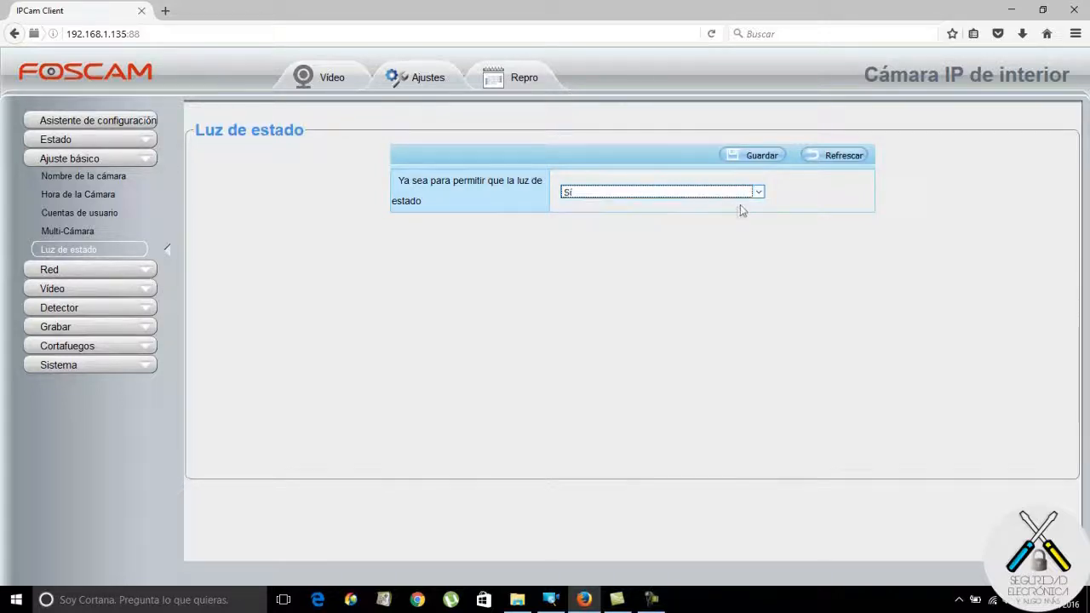
{"action": "left_click", "coordinate": [761, 155]}
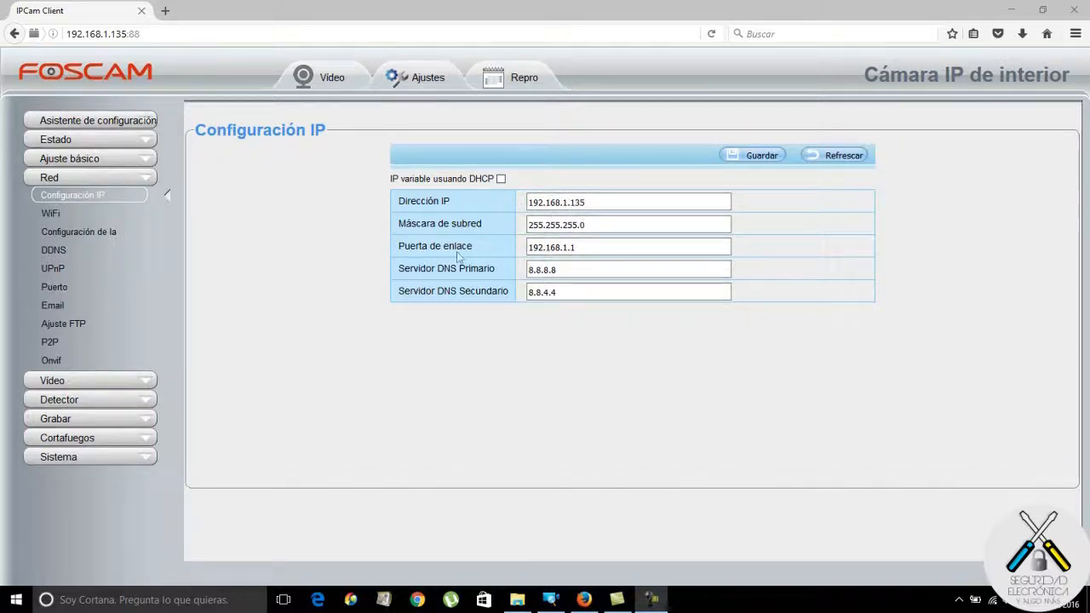
Scan for Wi-Fi networks, select No Found and its key, then view Soft AP password settings.
{"action": "left_click", "coordinate": [48, 213]}
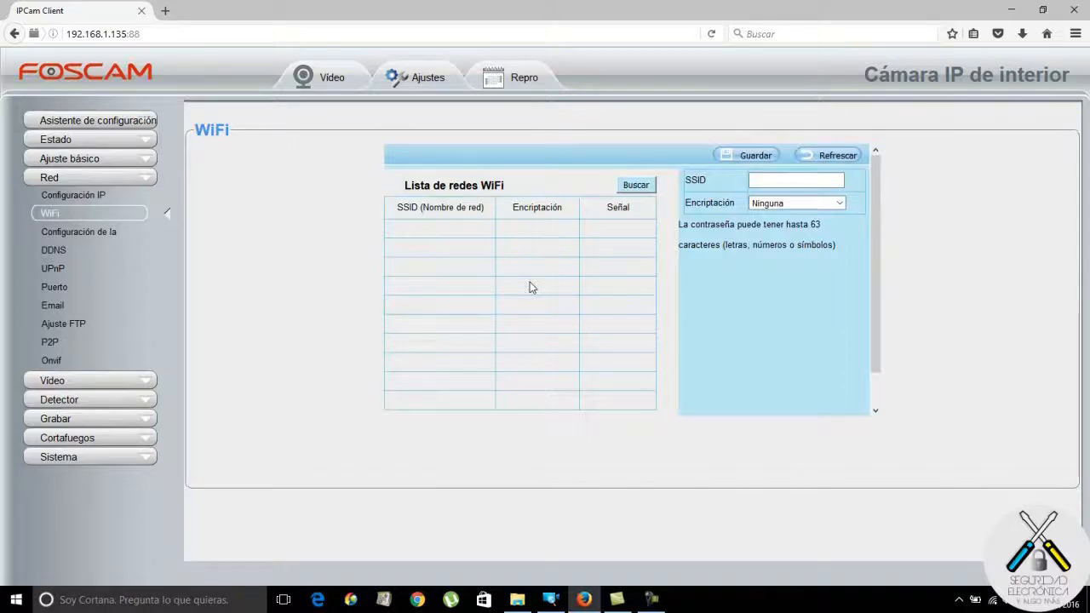
{"action": "left_click", "coordinate": [636, 189]}
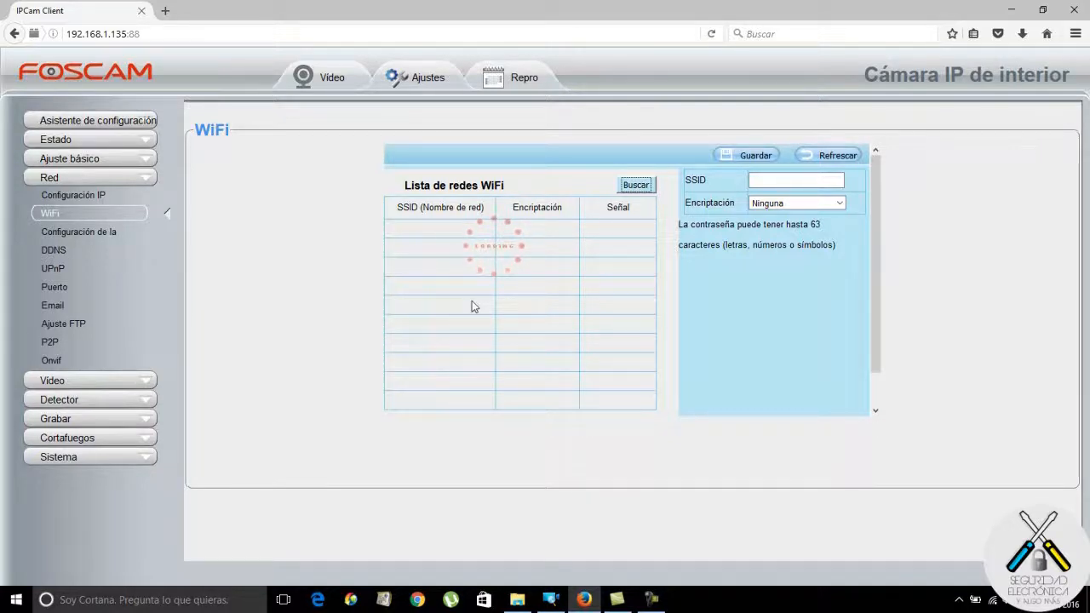
{"action": "left_click", "coordinate": [436, 230]}
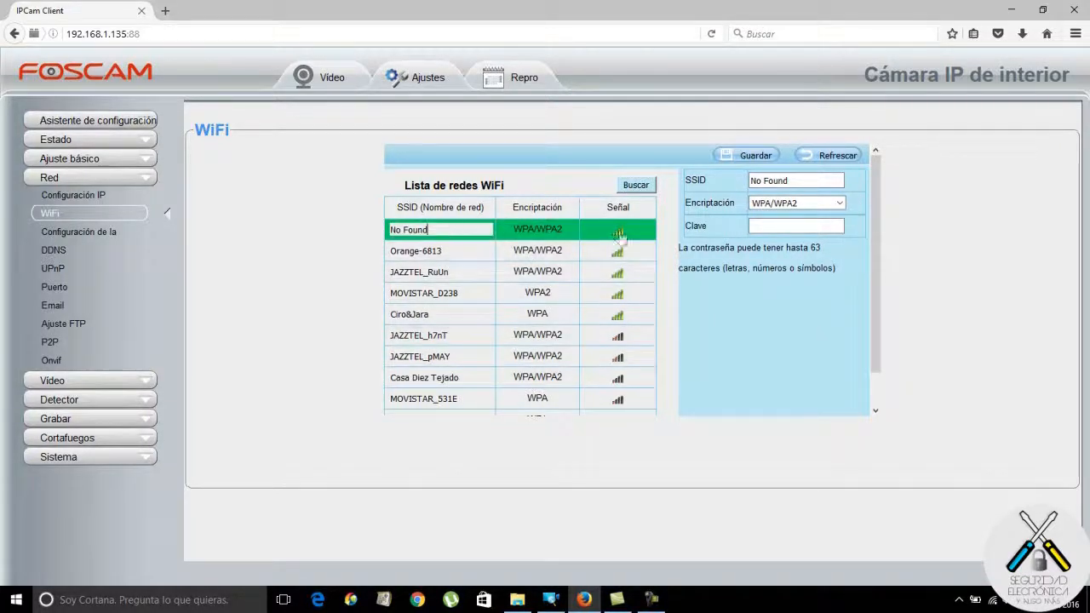
{"action": "left_click", "coordinate": [782, 227]}
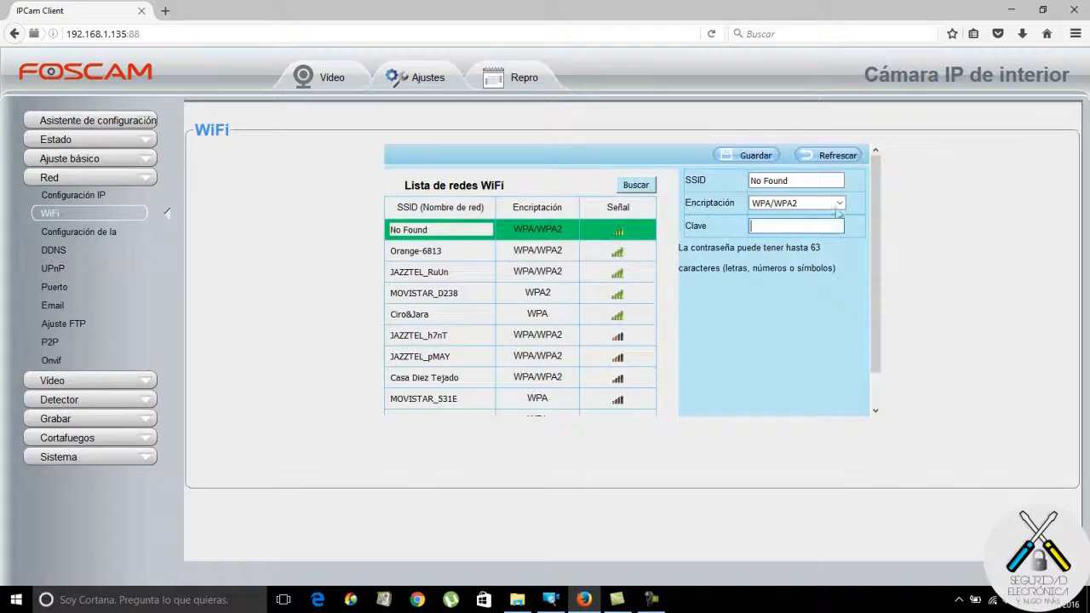
{"action": "left_click", "coordinate": [95, 233]}
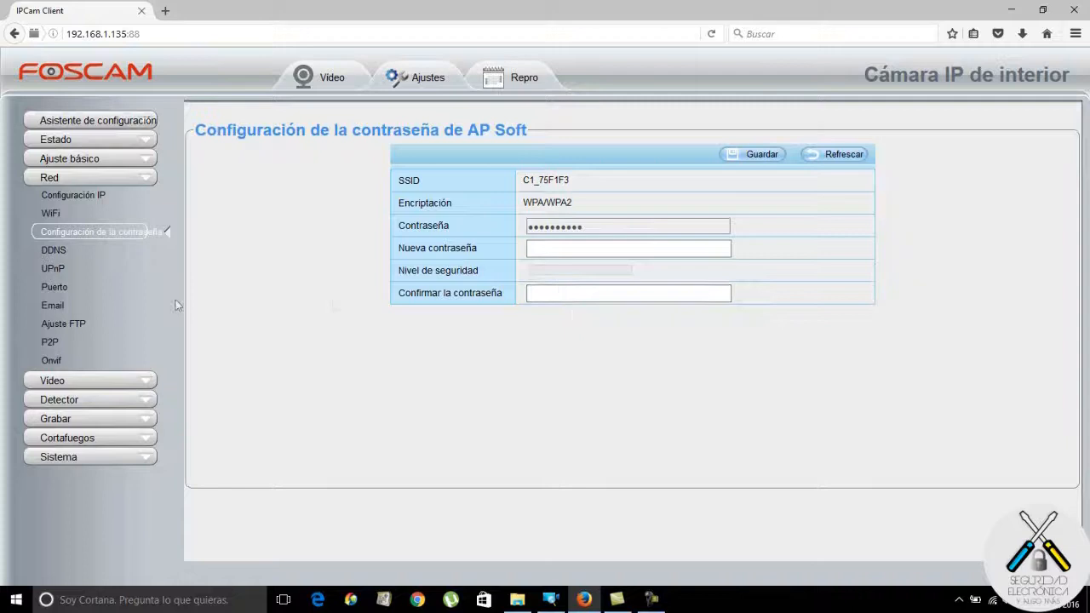
Enable DDNS, then look over the UPnP and Port pages (HTTP port 88) and Email.
{"action": "left_click", "coordinate": [59, 249]}
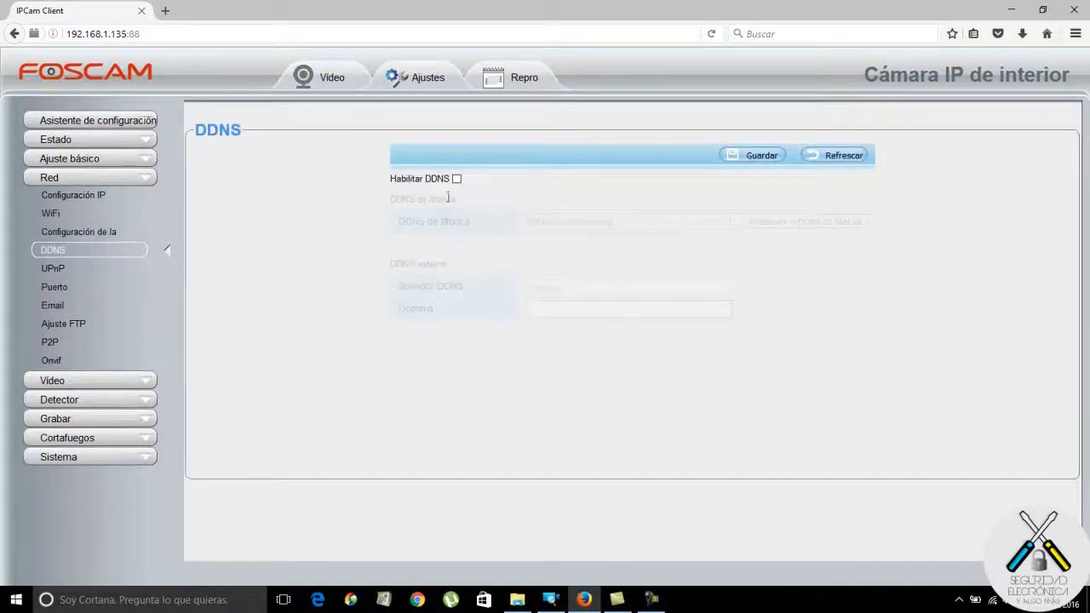
{"action": "left_click", "coordinate": [457, 179]}
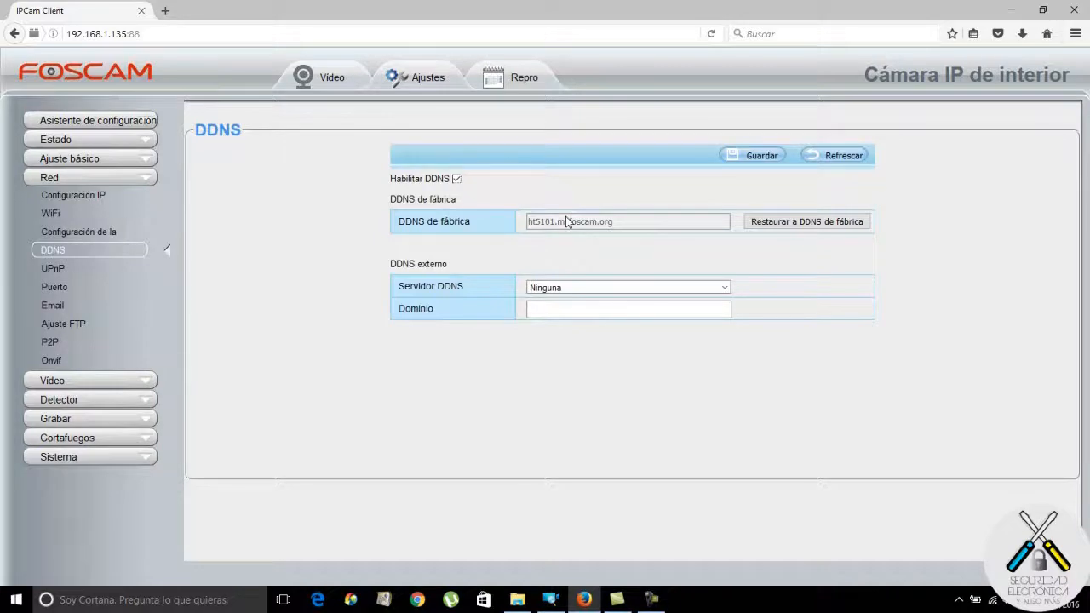
{"action": "left_click", "coordinate": [51, 269]}
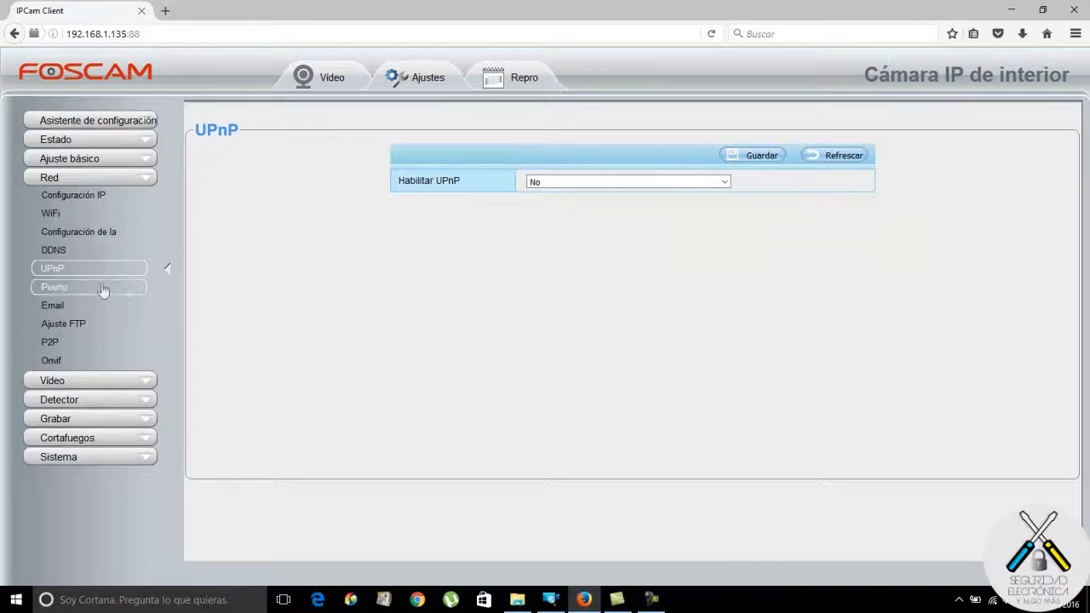
{"action": "left_click", "coordinate": [62, 290]}
{"action": "left_click", "coordinate": [555, 182]}
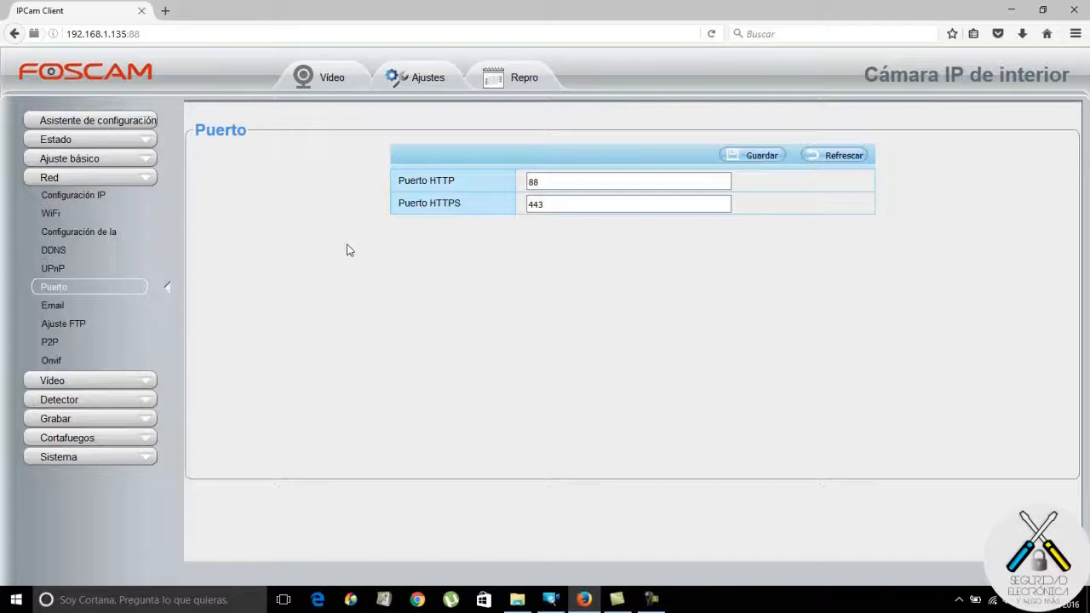
{"action": "left_click", "coordinate": [51, 307]}
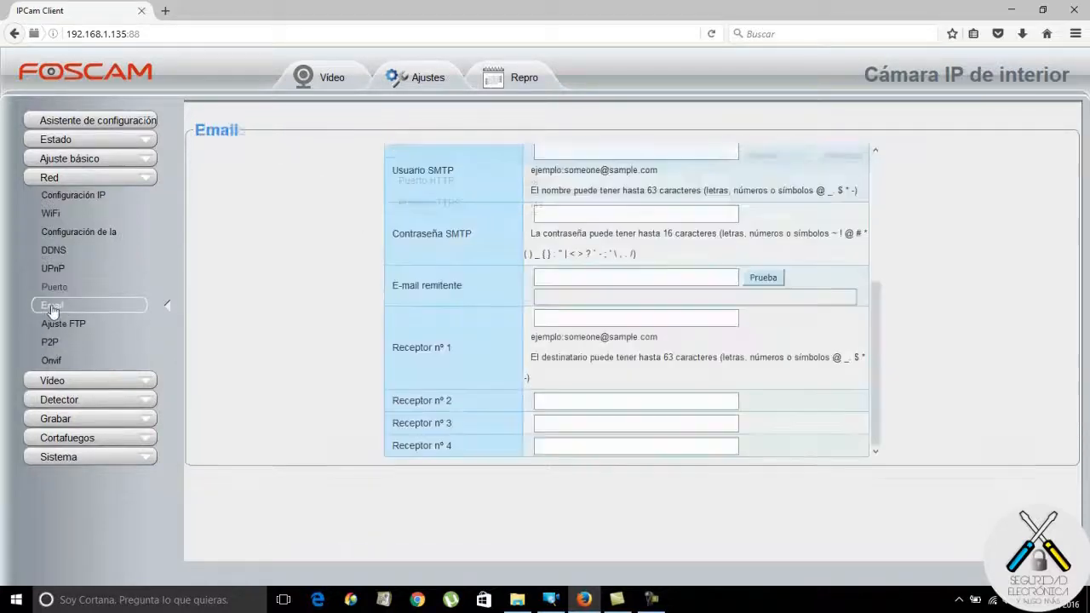
Scroll through the entire Email alert form, then view the Ajuste FTP page.
{"action": "scroll", "coordinate": [877, 313], "scroll_direction": "up", "scroll_amount": 2}
{"action": "scroll", "coordinate": [877, 314], "scroll_direction": "up", "scroll_amount": 3}
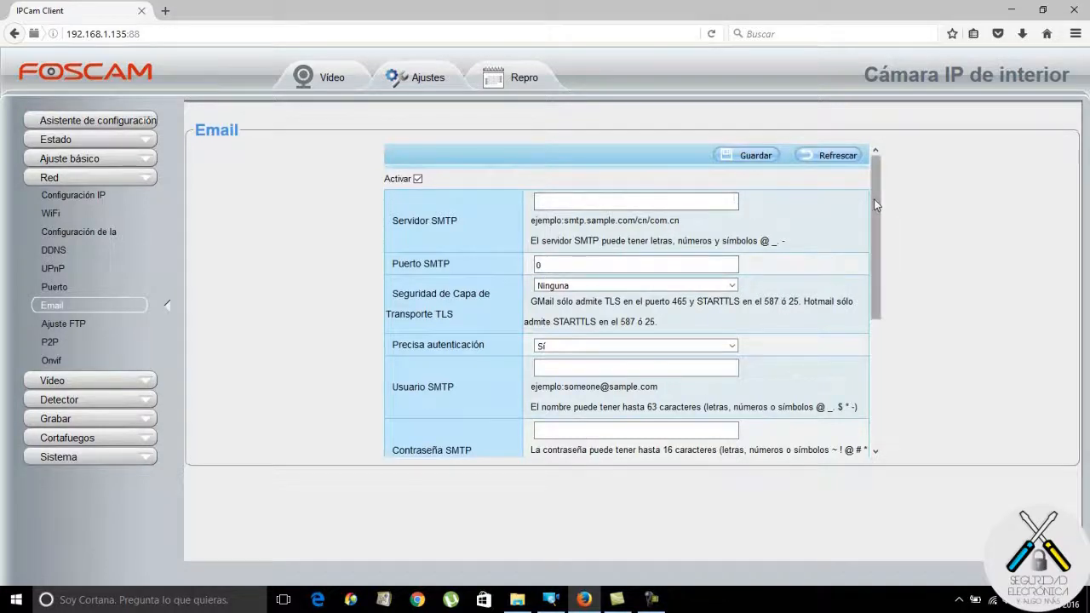
{"action": "scroll", "coordinate": [882, 340], "scroll_direction": "down", "scroll_amount": 5}
{"action": "scroll", "coordinate": [884, 352], "scroll_direction": "up", "scroll_amount": 5}
{"action": "scroll", "coordinate": [878, 271], "scroll_direction": "down", "scroll_amount": 5}
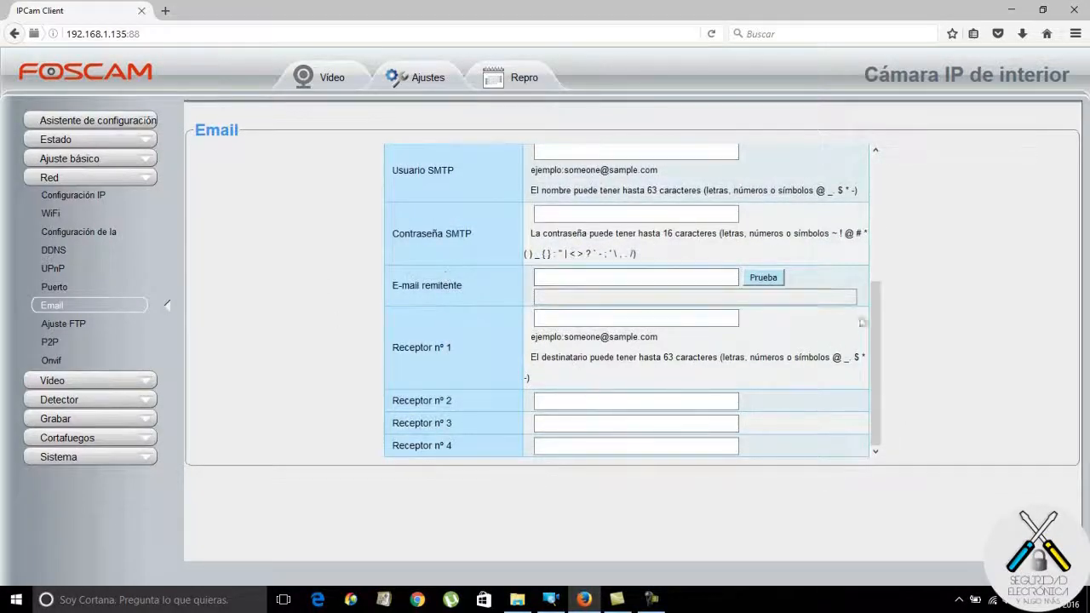
{"action": "left_click_drag", "start_coordinate": [872, 328], "coordinate": [872, 209]}
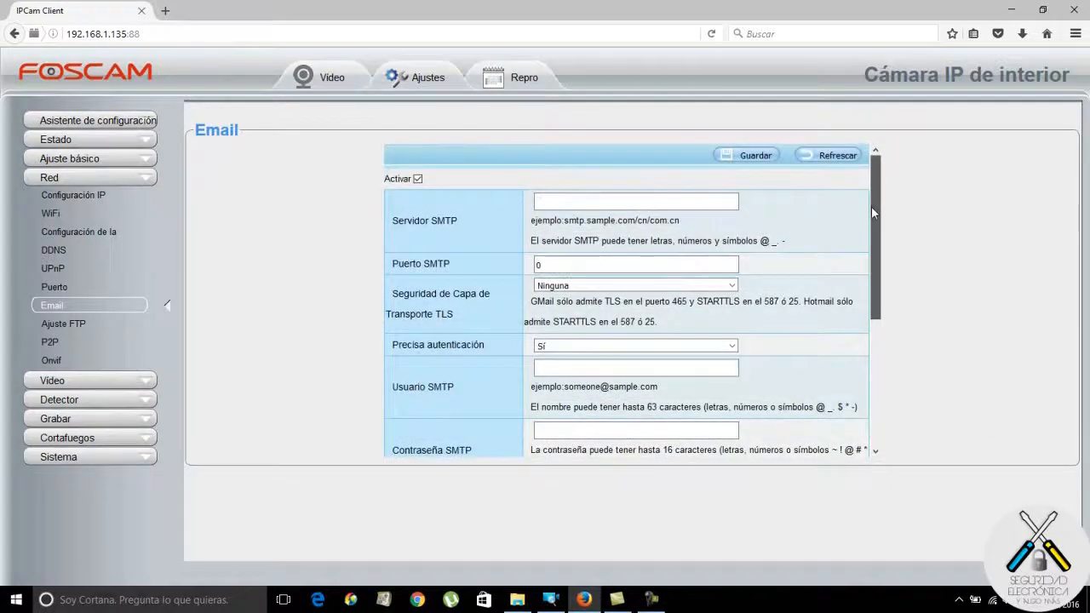
{"action": "scroll", "coordinate": [873, 217], "scroll_direction": "down", "scroll_amount": 1}
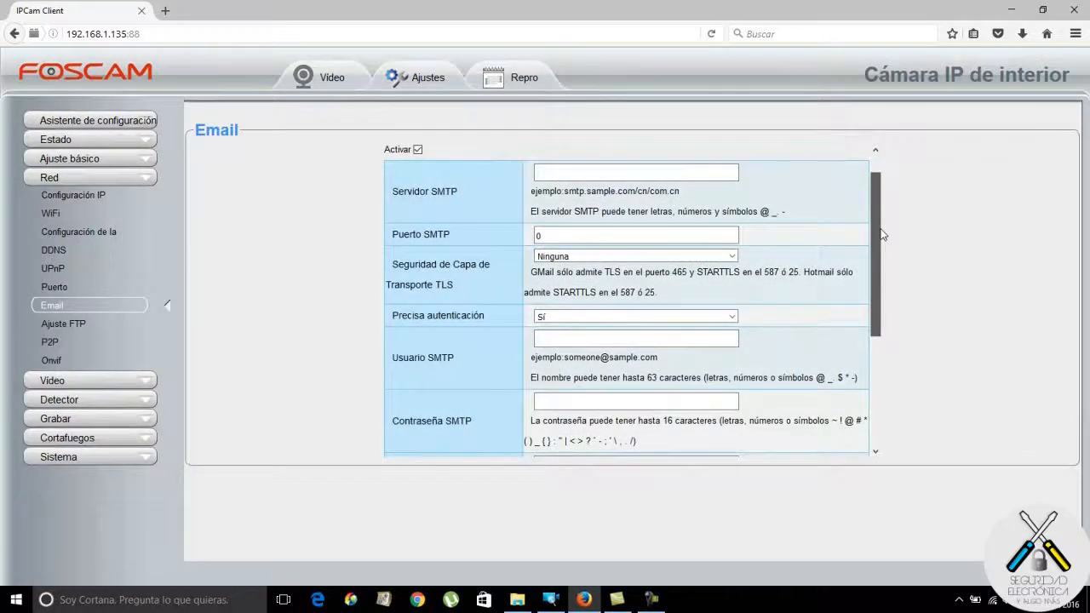
{"action": "scroll", "coordinate": [882, 235], "scroll_direction": "up", "scroll_amount": 1}
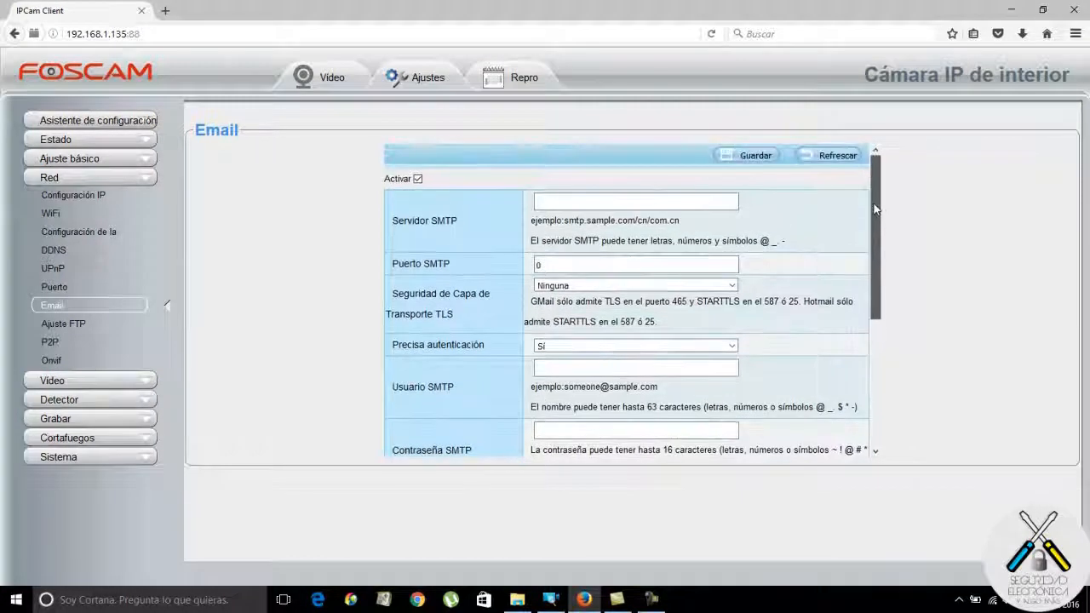
{"action": "scroll", "coordinate": [875, 230], "scroll_direction": "down", "scroll_amount": 1}
{"action": "left_click_drag", "start_coordinate": [875, 230], "coordinate": [874, 239]}
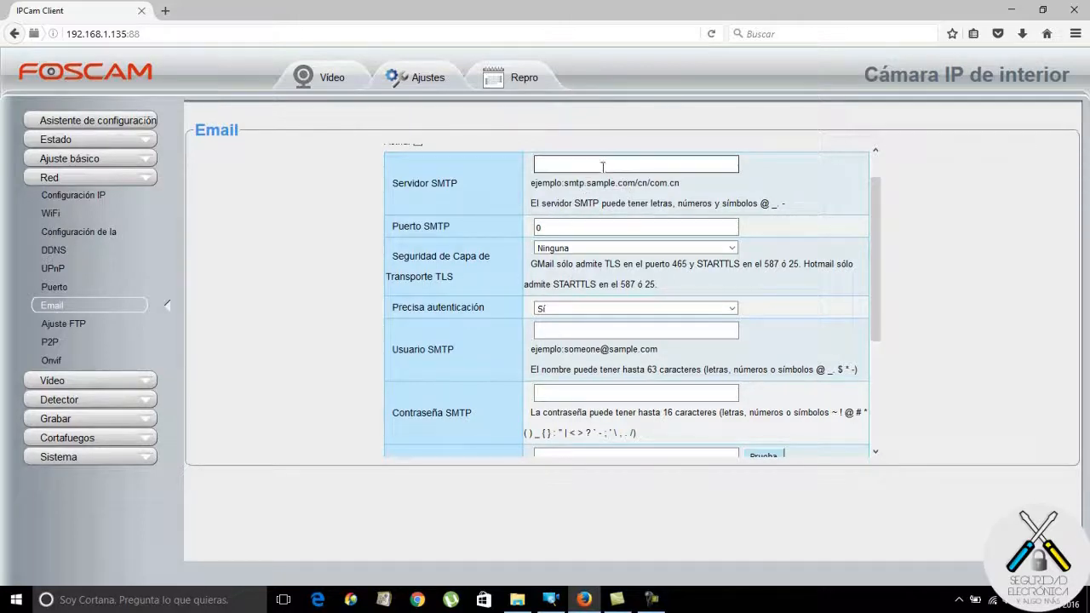
{"action": "left_click", "coordinate": [74, 327]}
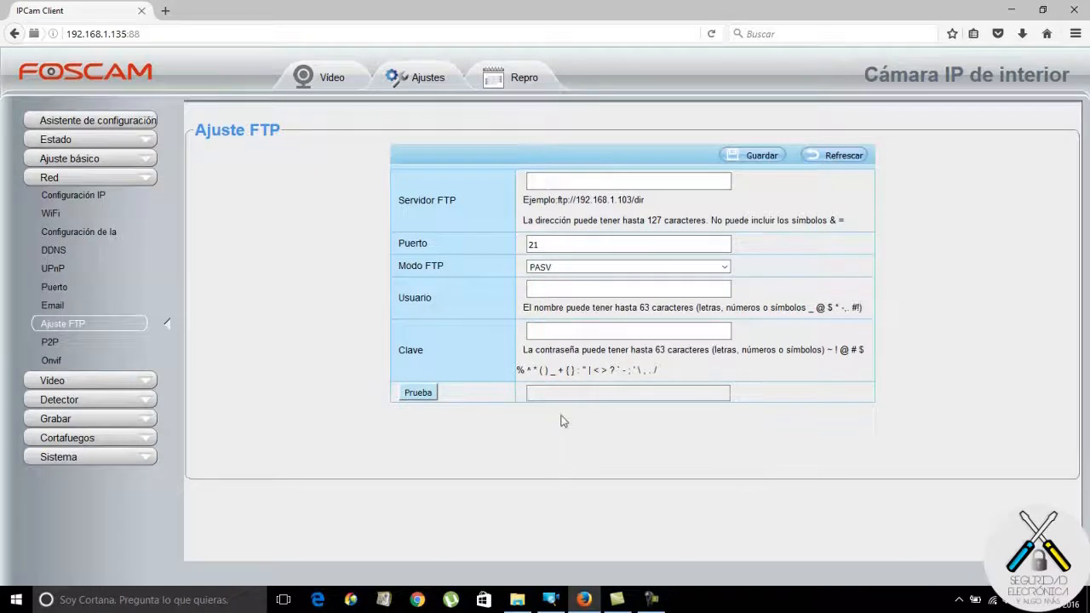
Open the P2P page and inspect the P2P port value 25496.
{"action": "left_click", "coordinate": [48, 344]}
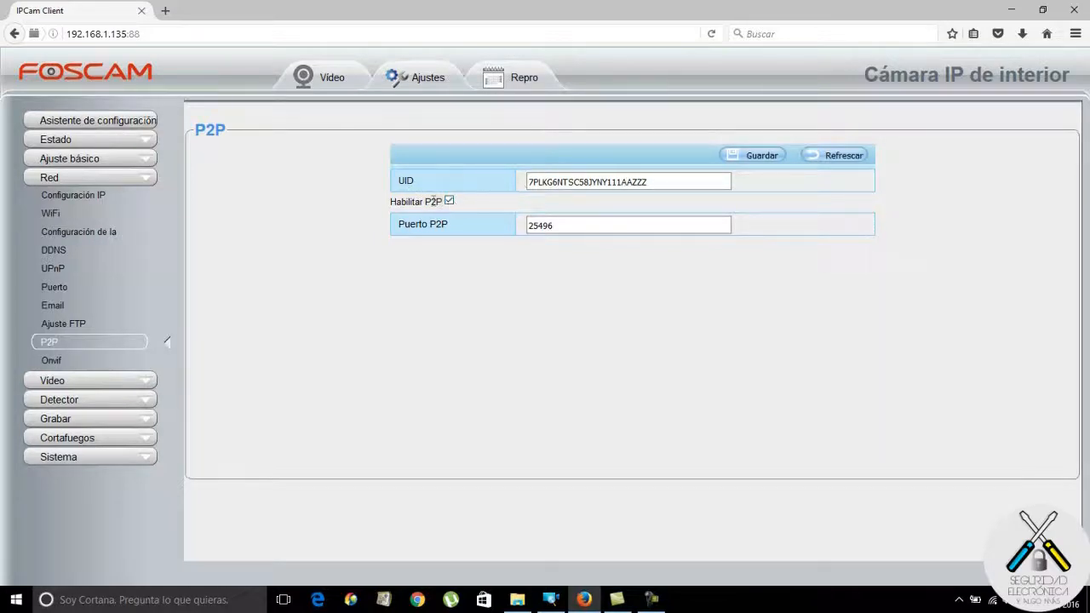
{"action": "left_click", "coordinate": [562, 224]}
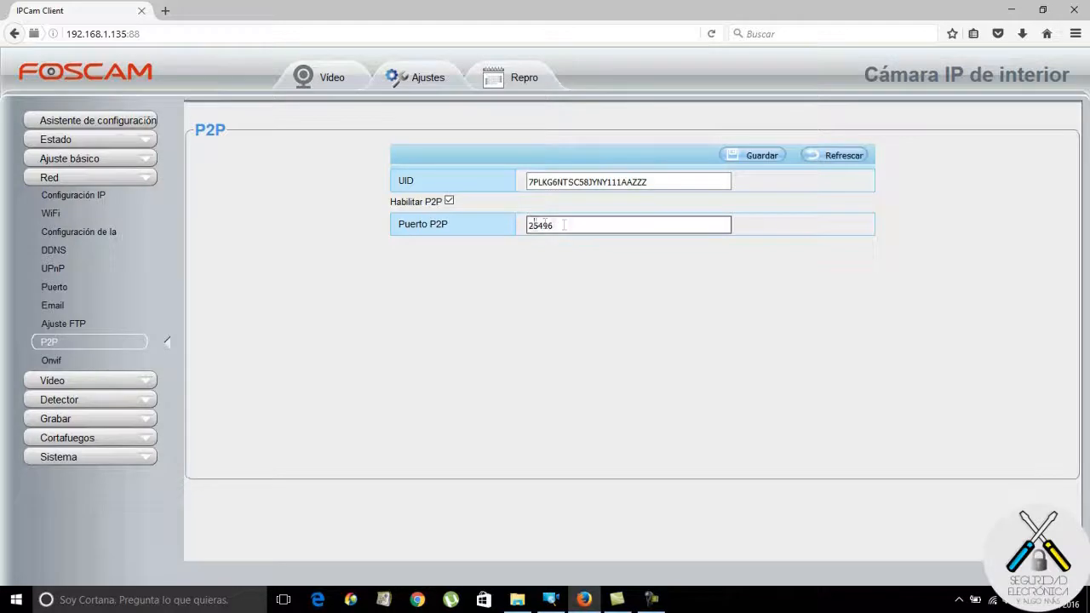
{"action": "left_click_drag", "start_coordinate": [564, 225], "coordinate": [535, 228]}
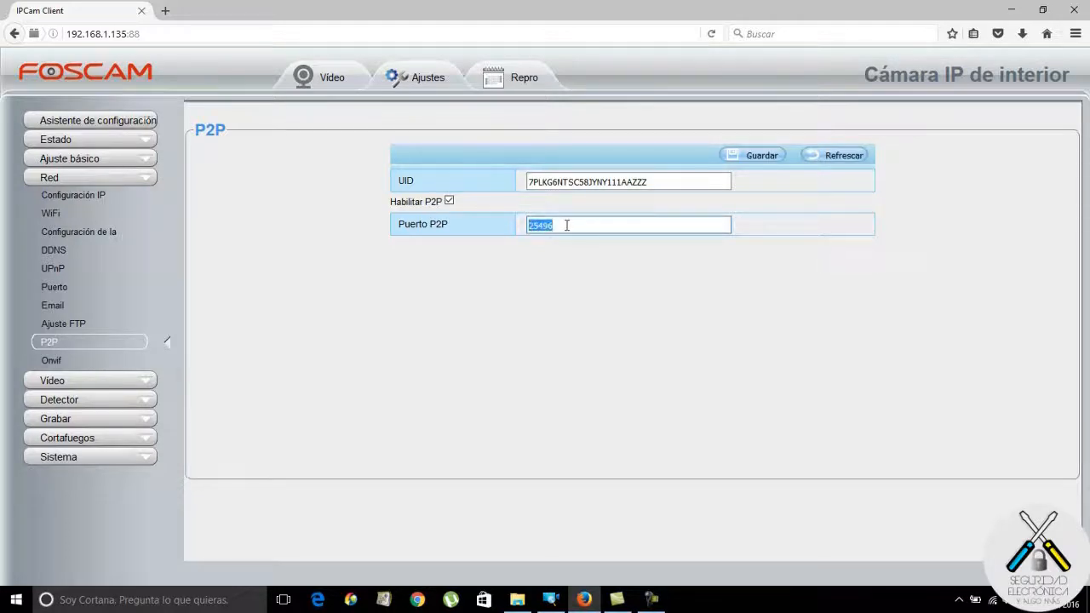
{"action": "left_click", "coordinate": [566, 225]}
Tick and untick ONVIF Activar, leaving it disabled, then revisit the P2P and DDNS pages.
{"action": "left_click", "coordinate": [52, 363]}
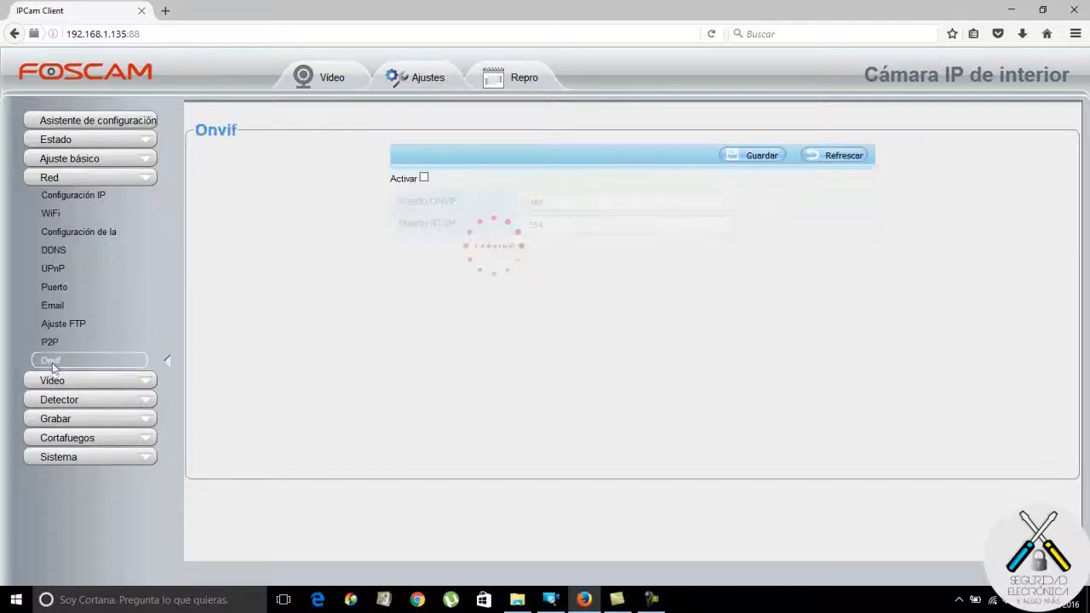
{"action": "left_click", "coordinate": [425, 178]}
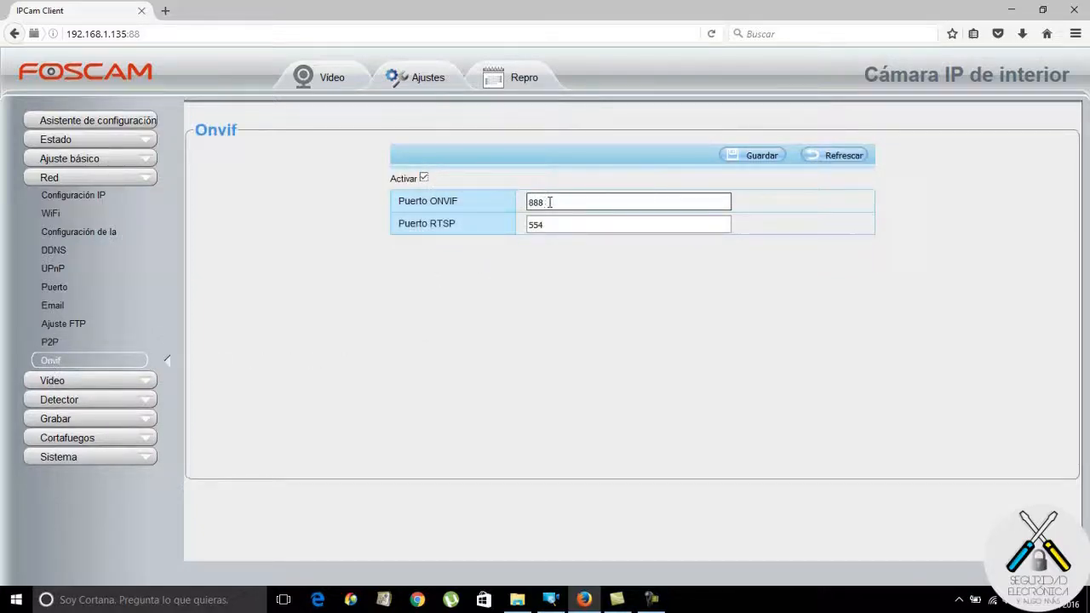
{"action": "left_click", "coordinate": [424, 178]}
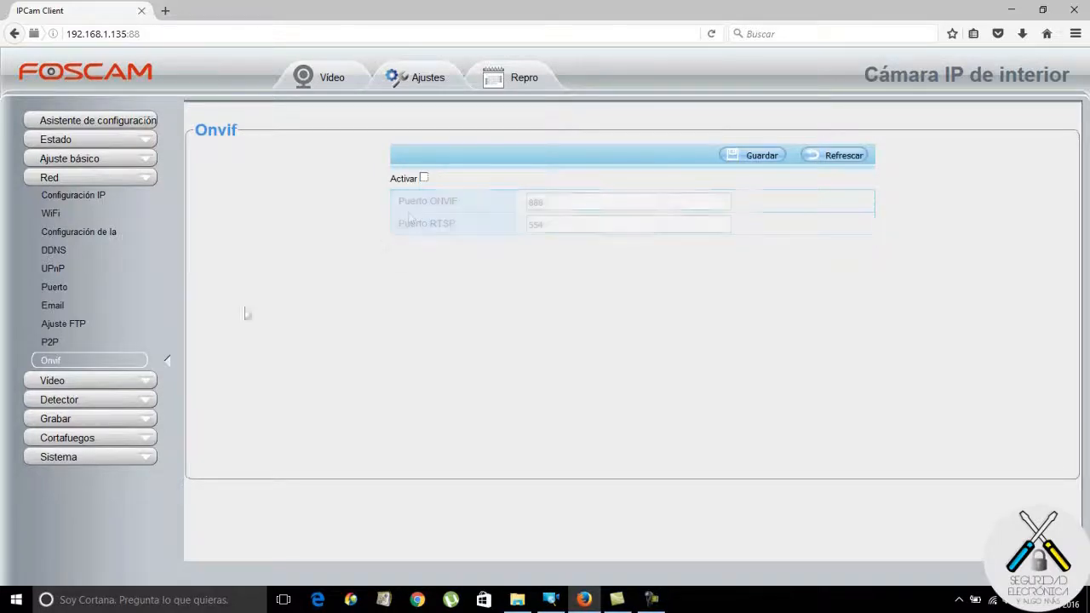
{"action": "left_click", "coordinate": [59, 345]}
{"action": "left_click", "coordinate": [61, 251]}
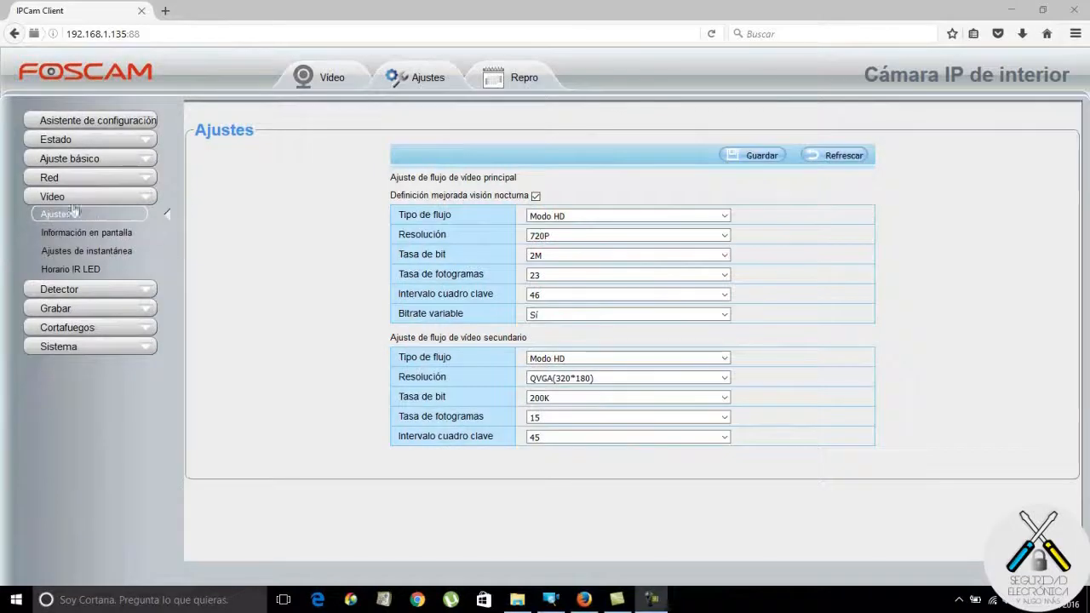
{"action": "left_click", "coordinate": [65, 199]}
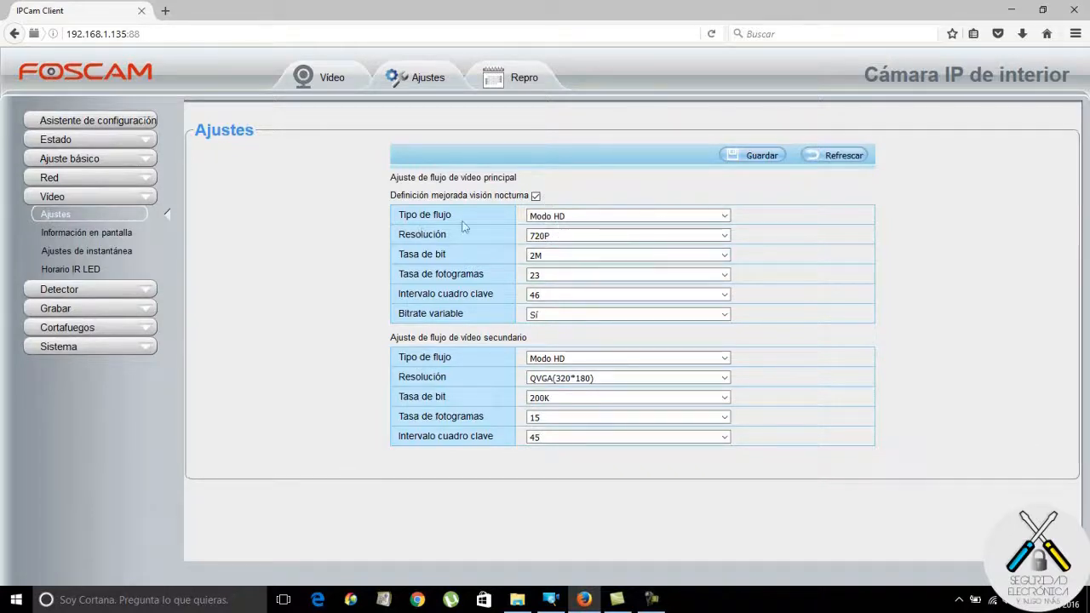
{"action": "left_click", "coordinate": [725, 217]}
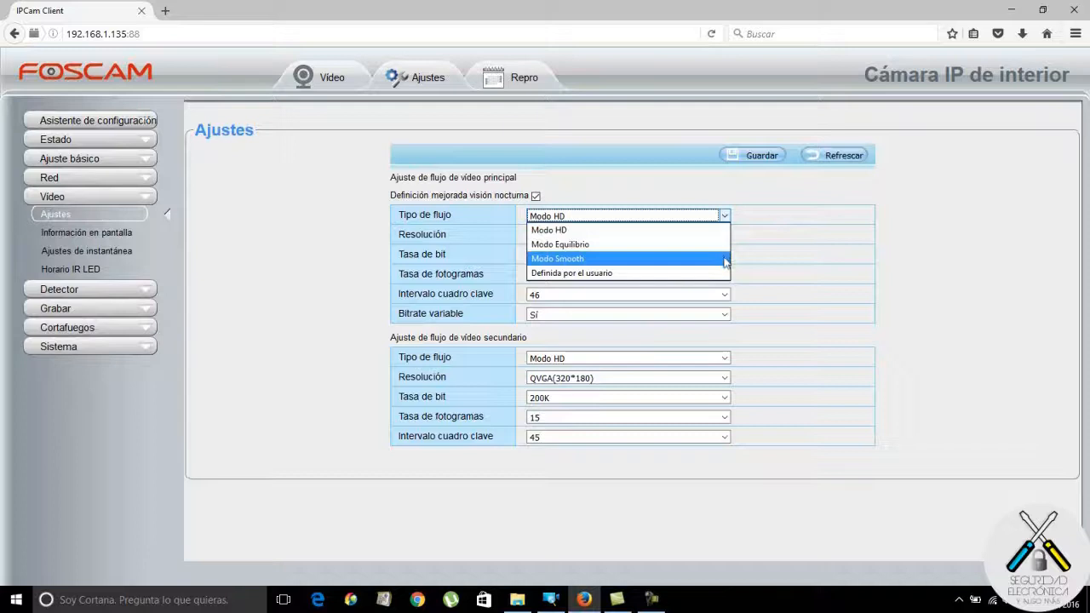
{"action": "left_click", "coordinate": [809, 273]}
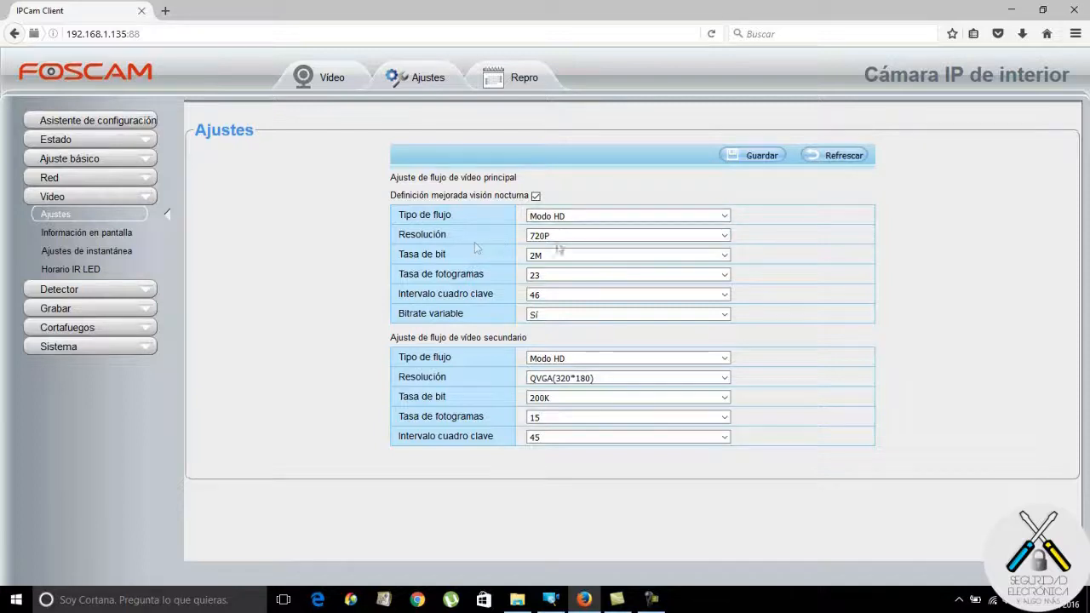
{"action": "left_click", "coordinate": [725, 237]}
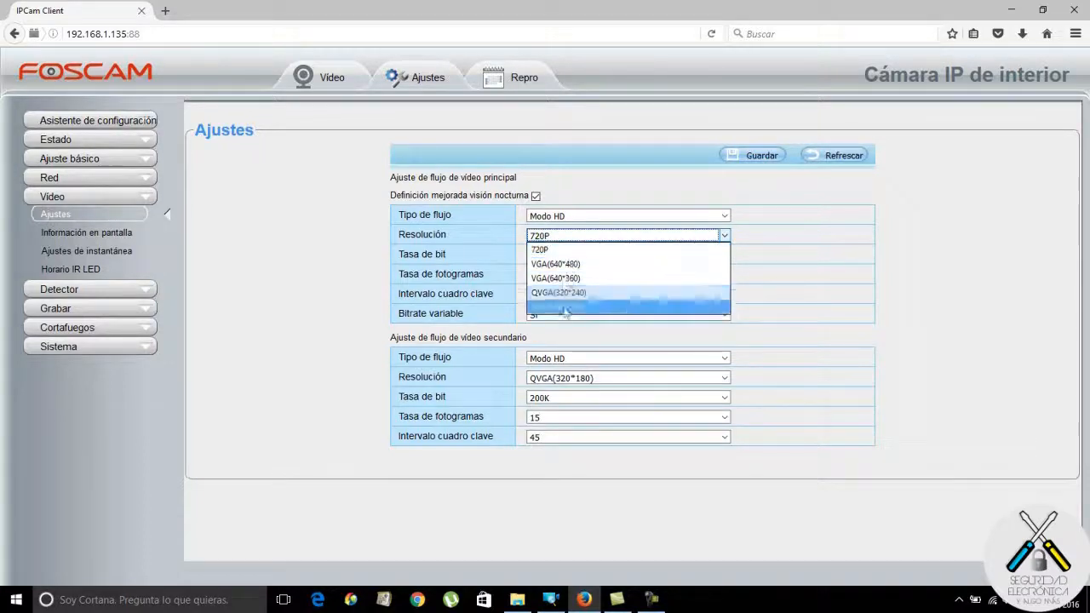
{"action": "left_click", "coordinate": [588, 251]}
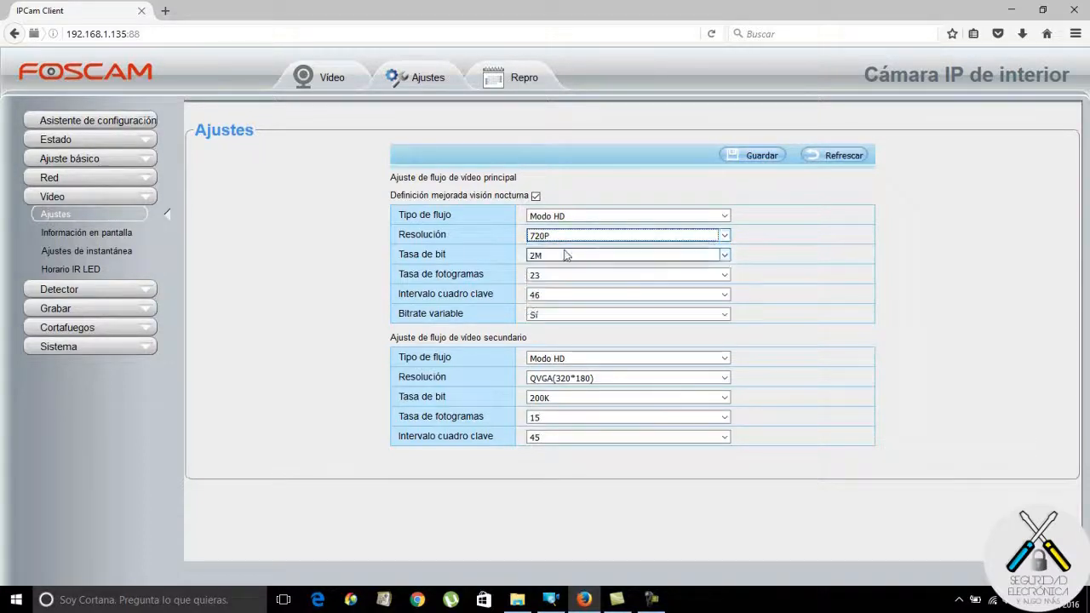
{"action": "left_click", "coordinate": [723, 256]}
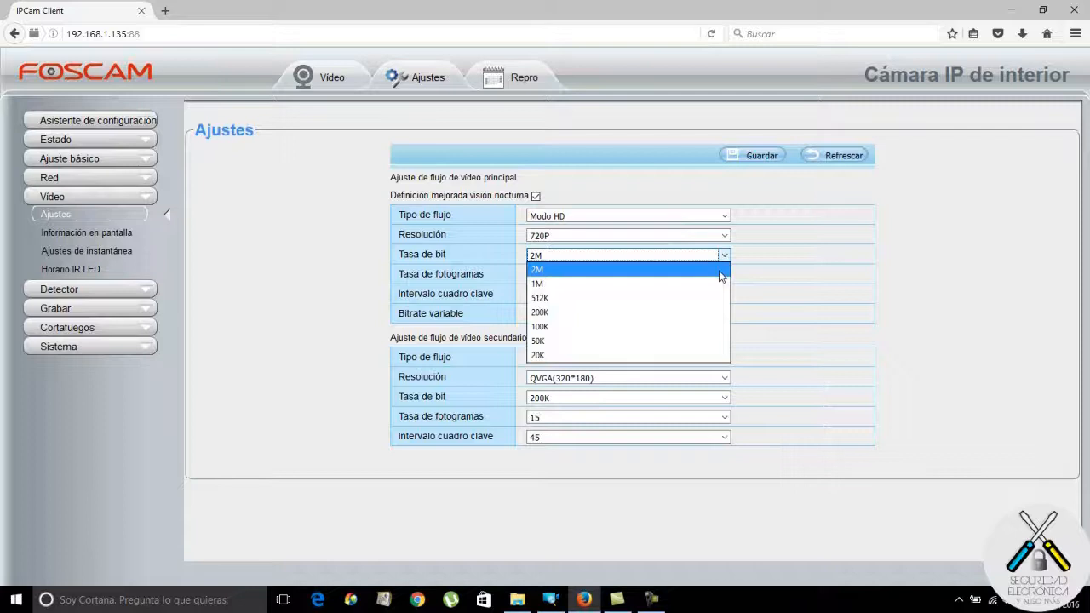
{"action": "left_click", "coordinate": [721, 273]}
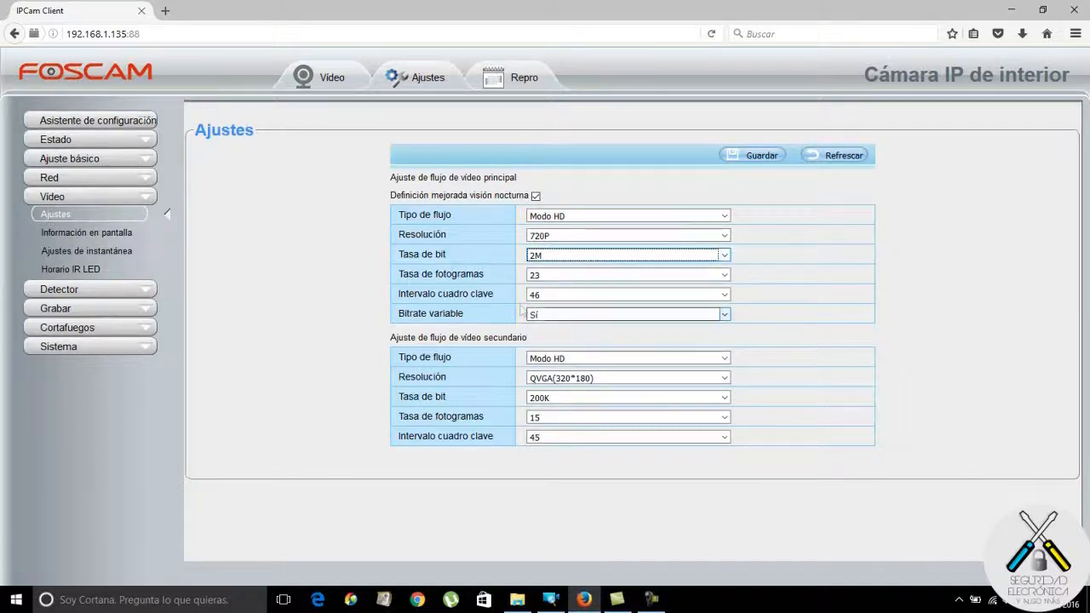
{"action": "left_click", "coordinate": [725, 275]}
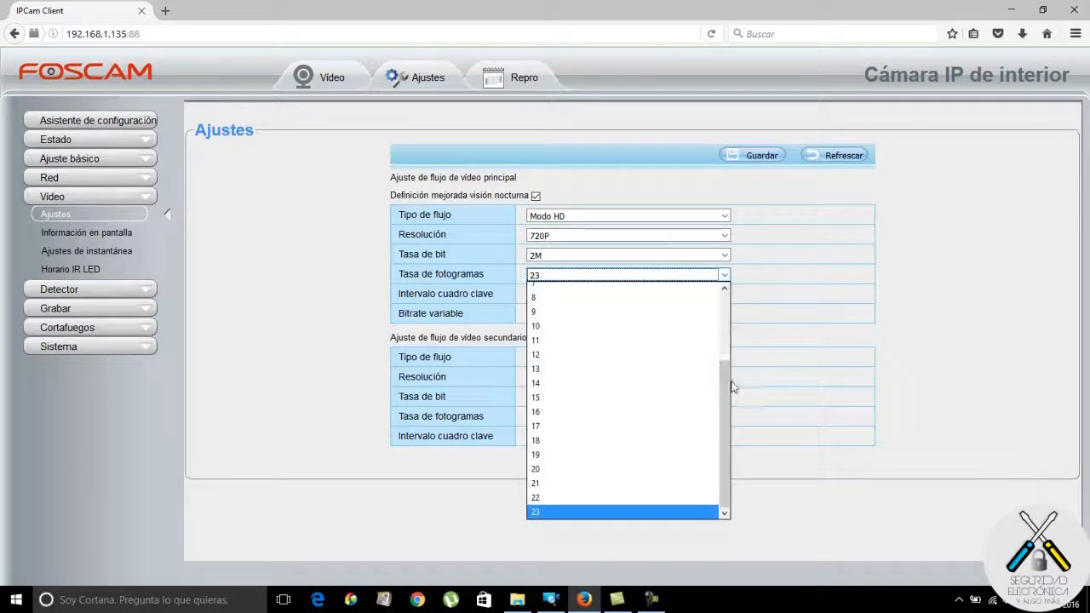
{"action": "mouse_move", "coordinate": [725, 398]}
{"action": "left_mouse_down"}
{"action": "mouse_move", "coordinate": [726, 298]}
{"action": "mouse_move", "coordinate": [731, 412]}
{"action": "left_mouse_up"}
{"action": "left_click", "coordinate": [911, 273]}
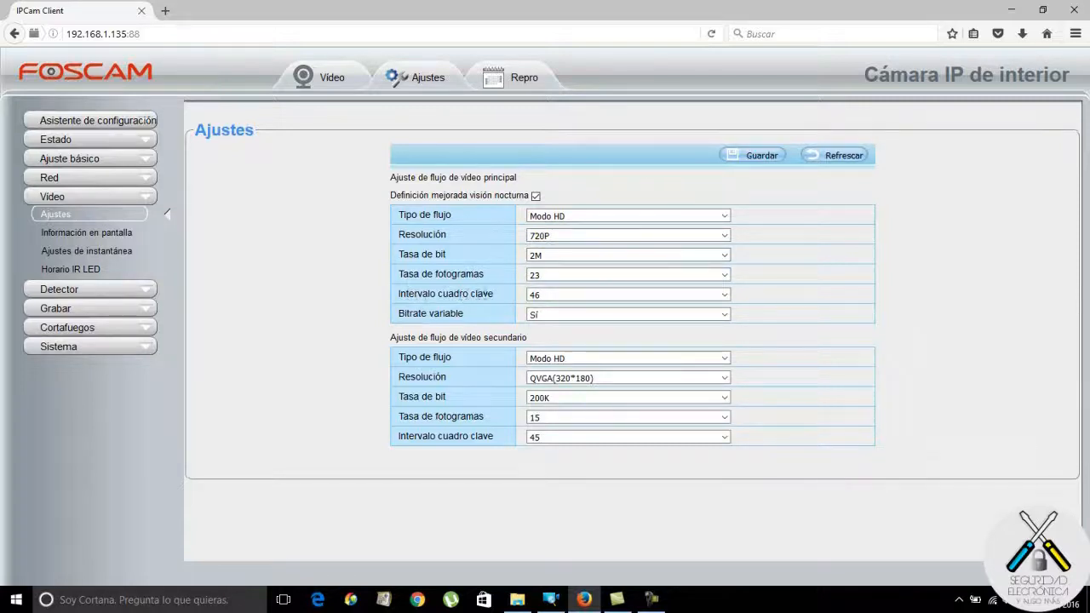
{"action": "left_click", "coordinate": [726, 295]}
{"action": "mouse_move", "coordinate": [726, 414]}
{"action": "left_mouse_down"}
{"action": "mouse_move", "coordinate": [728, 306]}
{"action": "mouse_move", "coordinate": [732, 504]}
{"action": "mouse_move", "coordinate": [738, 414]}
{"action": "left_mouse_up"}
{"action": "left_click", "coordinate": [643, 378]}
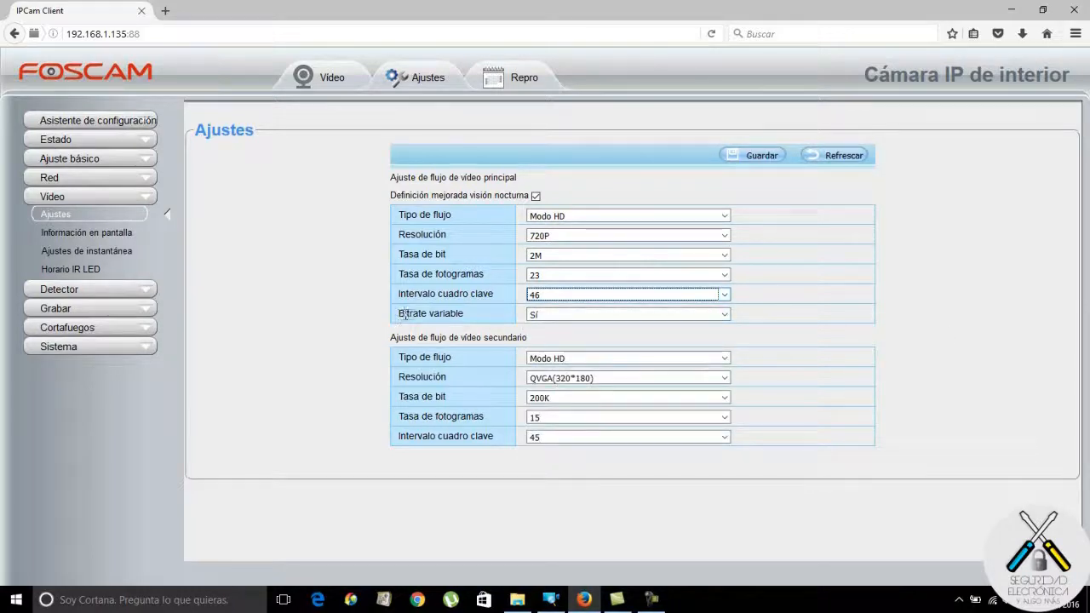
{"action": "left_click", "coordinate": [724, 315]}
{"action": "left_click", "coordinate": [723, 346]}
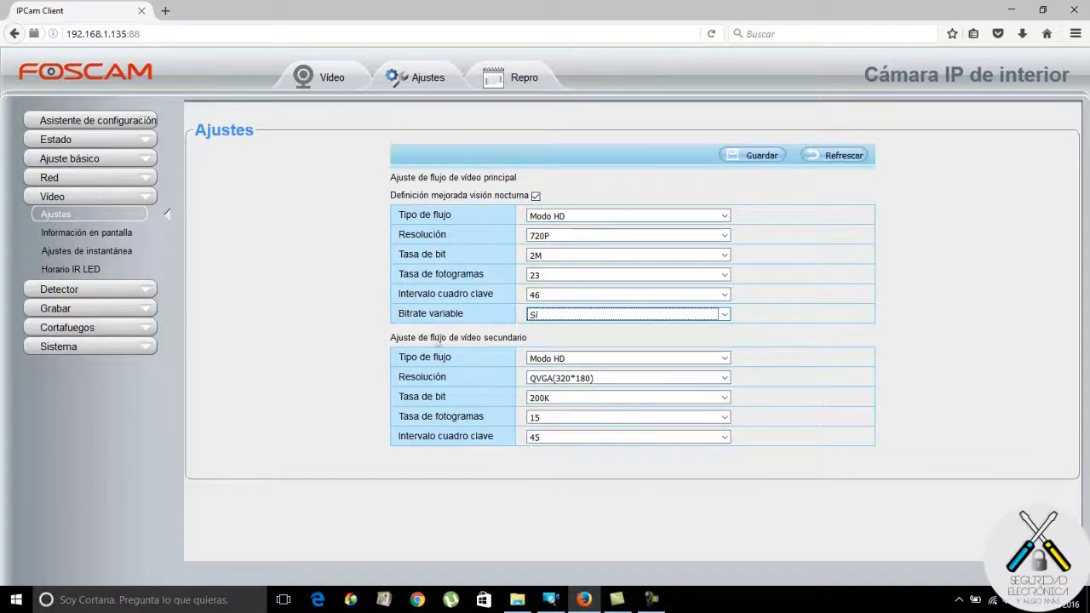
Set the secondary stream to Modo HD, QVGA(320*240), 200K, 15 fps and save.
{"action": "left_click", "coordinate": [725, 359]}
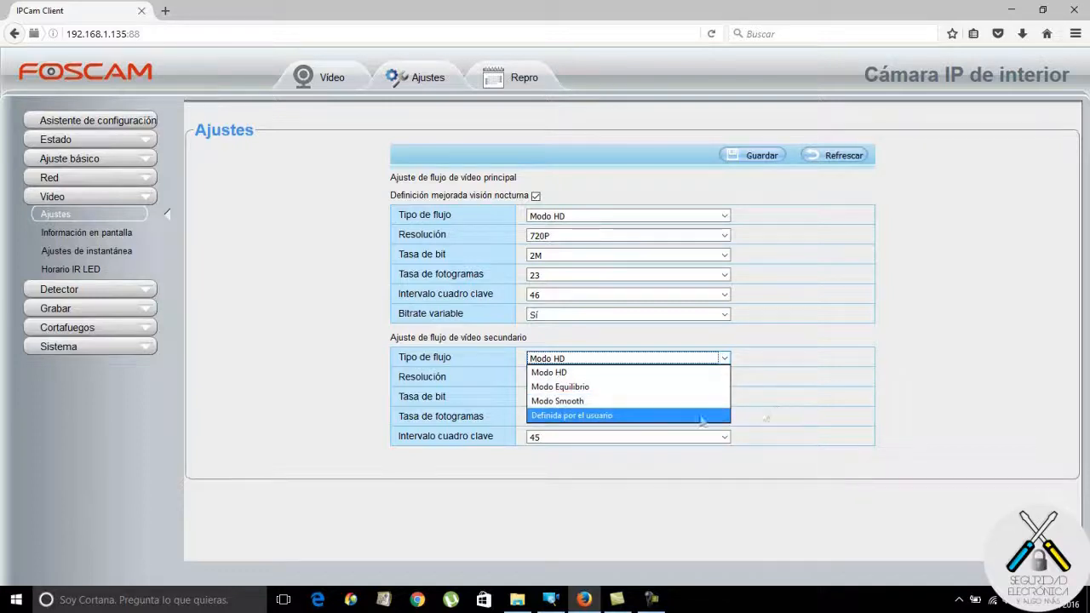
{"action": "left_click", "coordinate": [826, 394]}
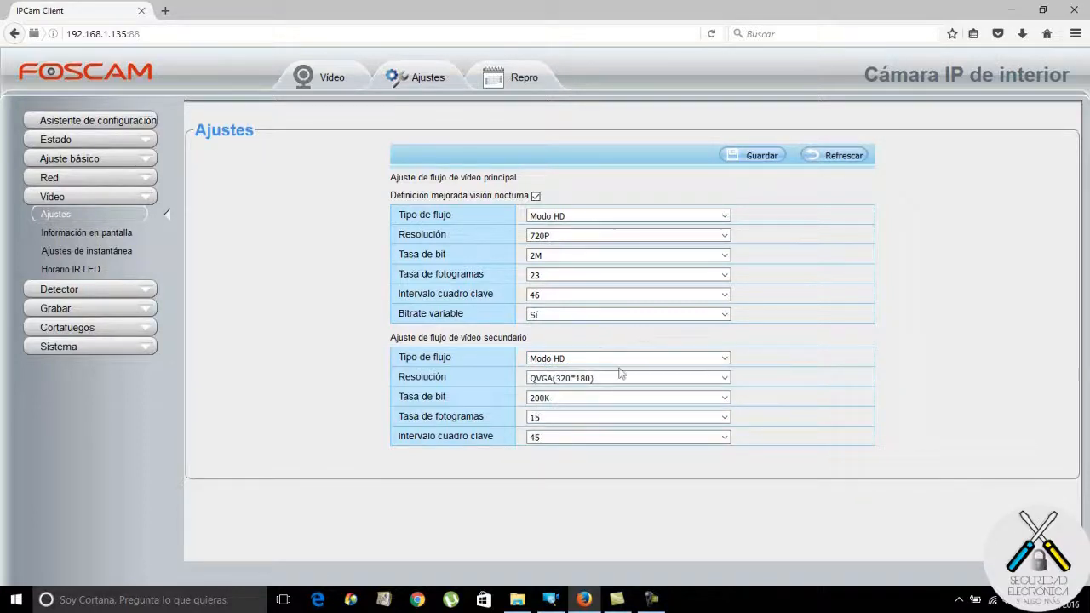
{"action": "left_click", "coordinate": [724, 378]}
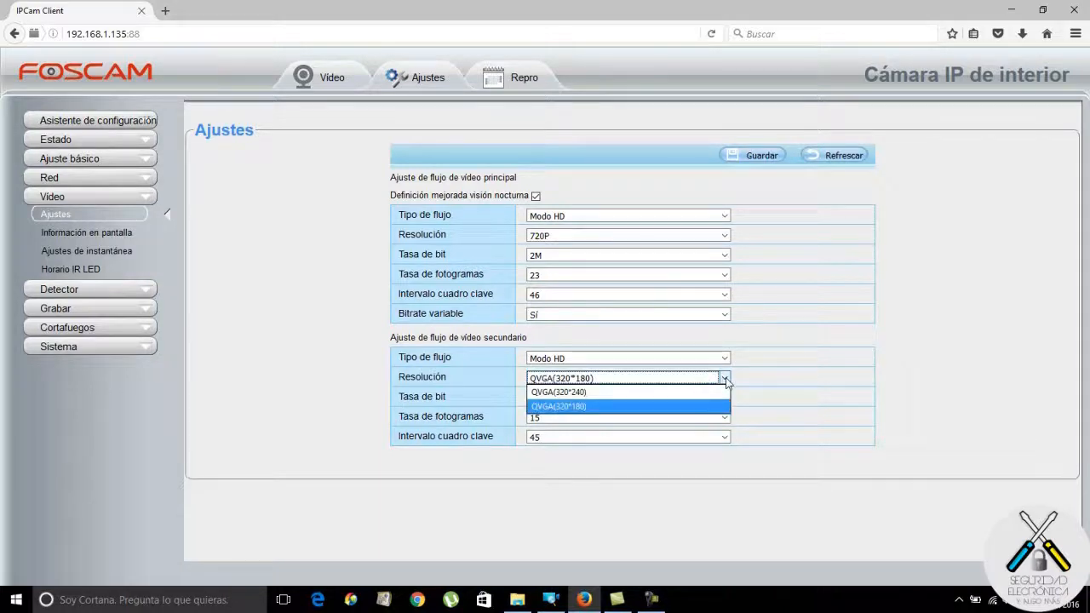
{"action": "left_click", "coordinate": [721, 406]}
{"action": "left_click", "coordinate": [723, 378]}
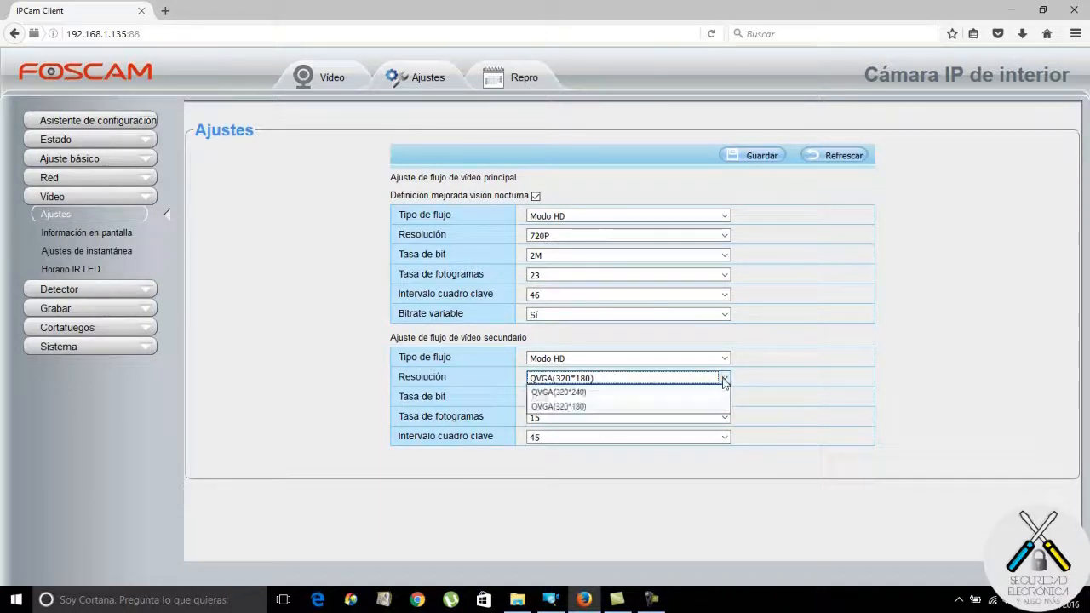
{"action": "left_click", "coordinate": [717, 394]}
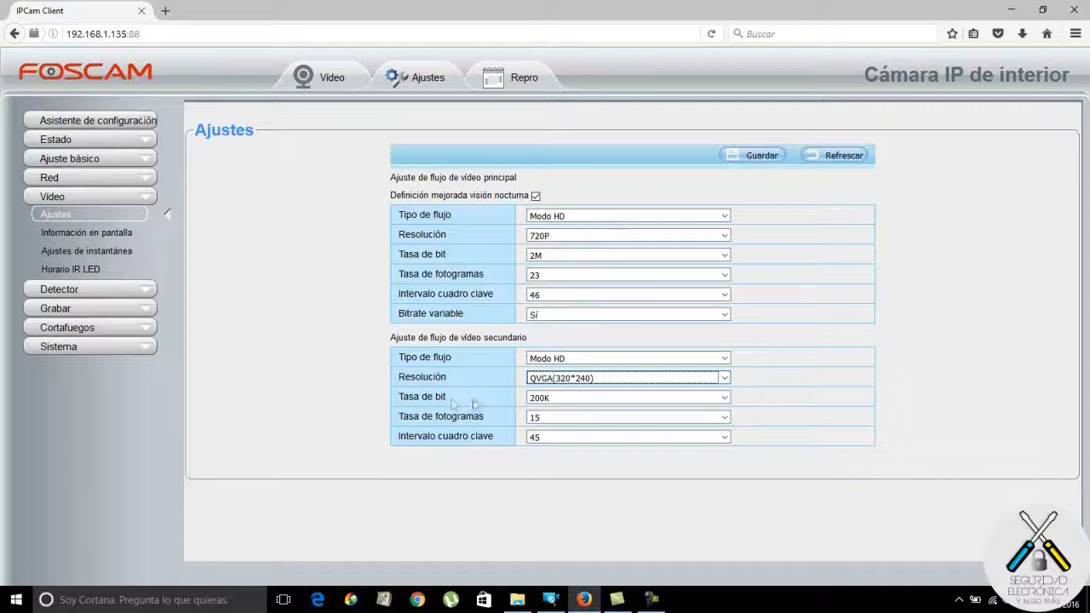
{"action": "left_click", "coordinate": [725, 398]}
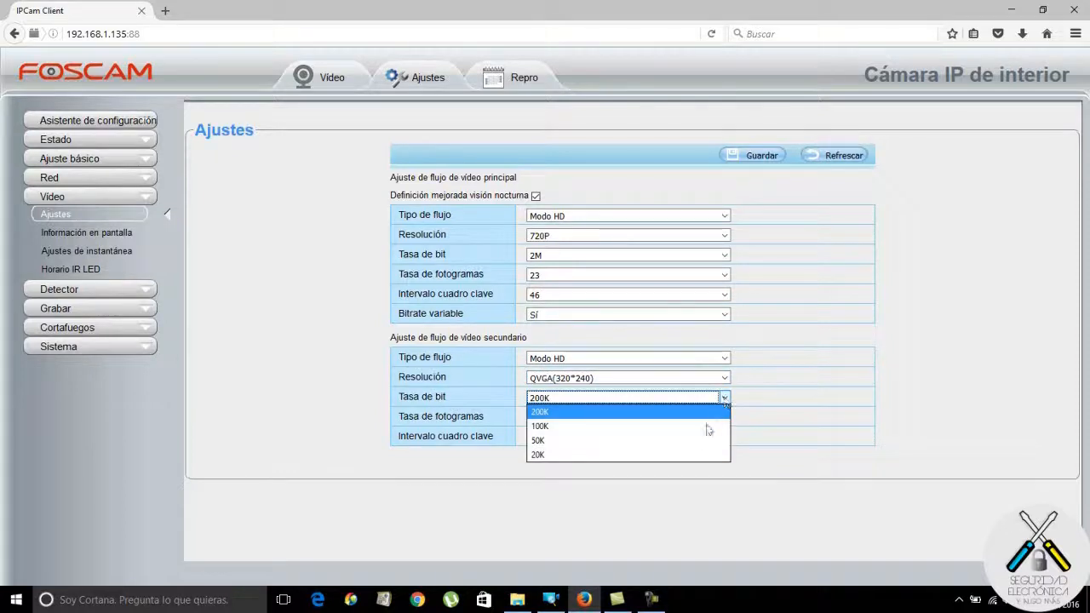
{"action": "left_click", "coordinate": [696, 413]}
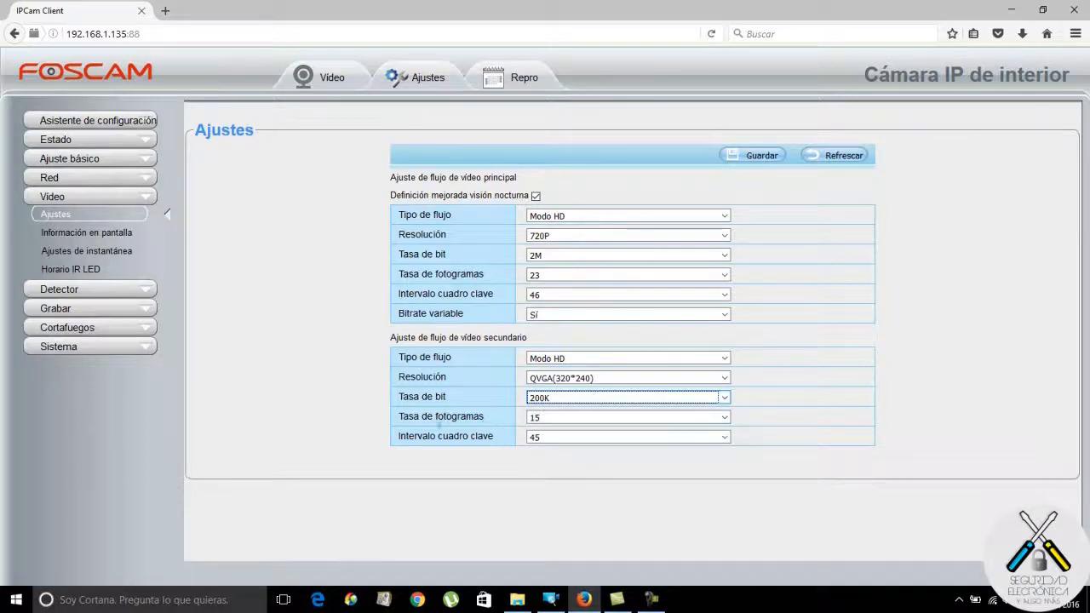
{"action": "left_click", "coordinate": [724, 421]}
{"action": "left_click", "coordinate": [430, 463]}
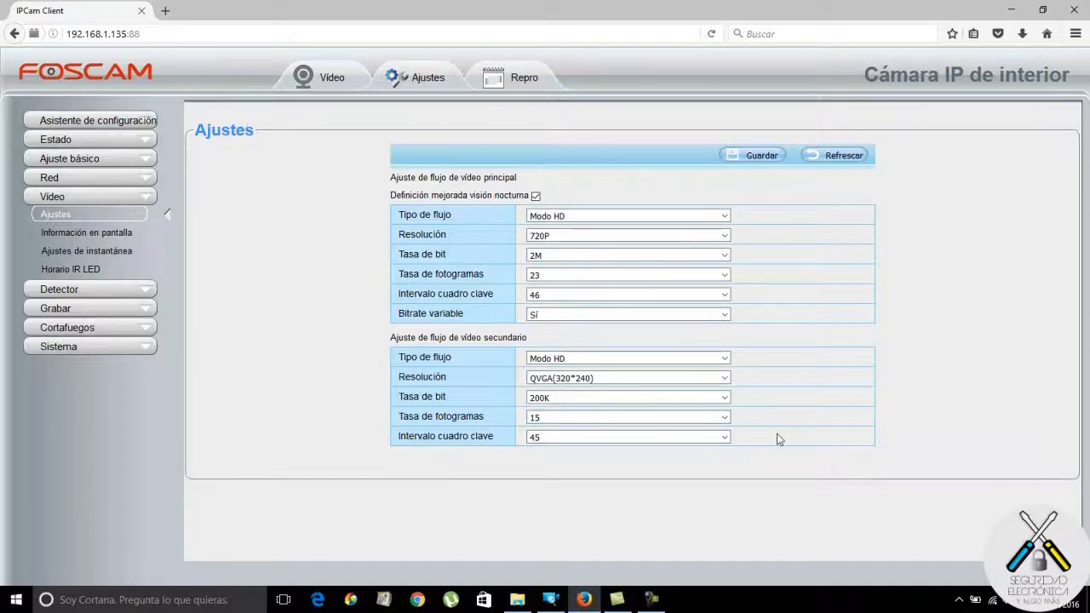
{"action": "left_click", "coordinate": [762, 159]}
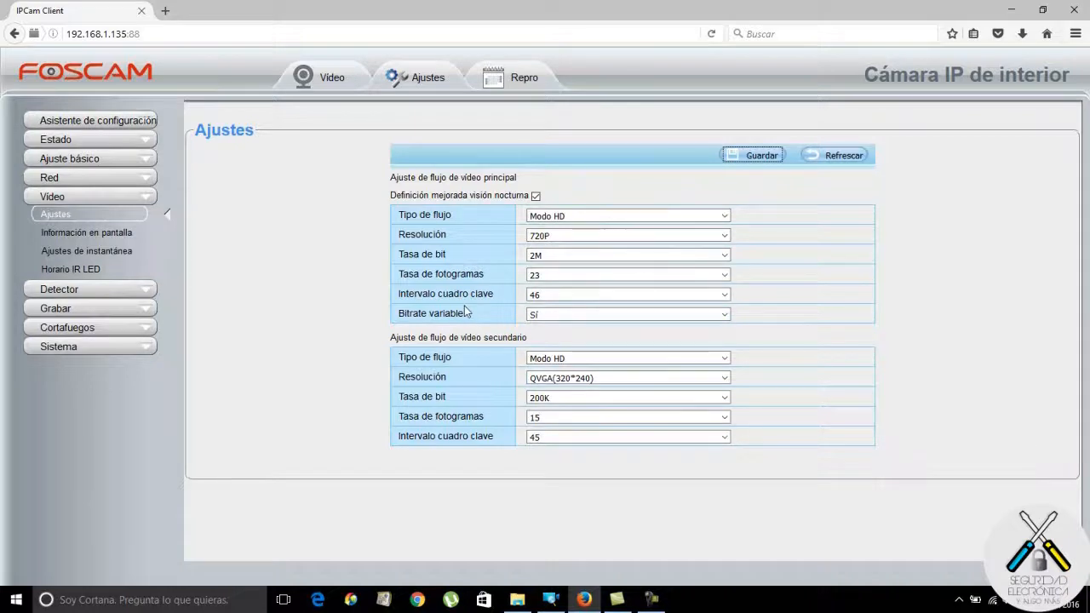
Review the OSD settings and live view, then go to Ajustes de instantánea.
{"action": "left_click", "coordinate": [109, 235]}
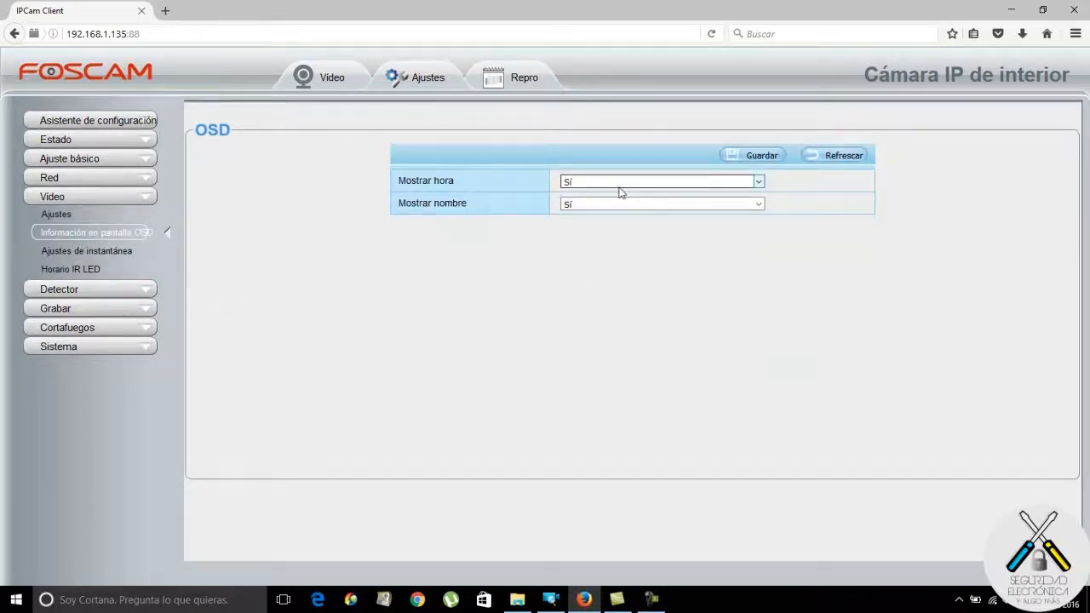
{"action": "left_click", "coordinate": [339, 84]}
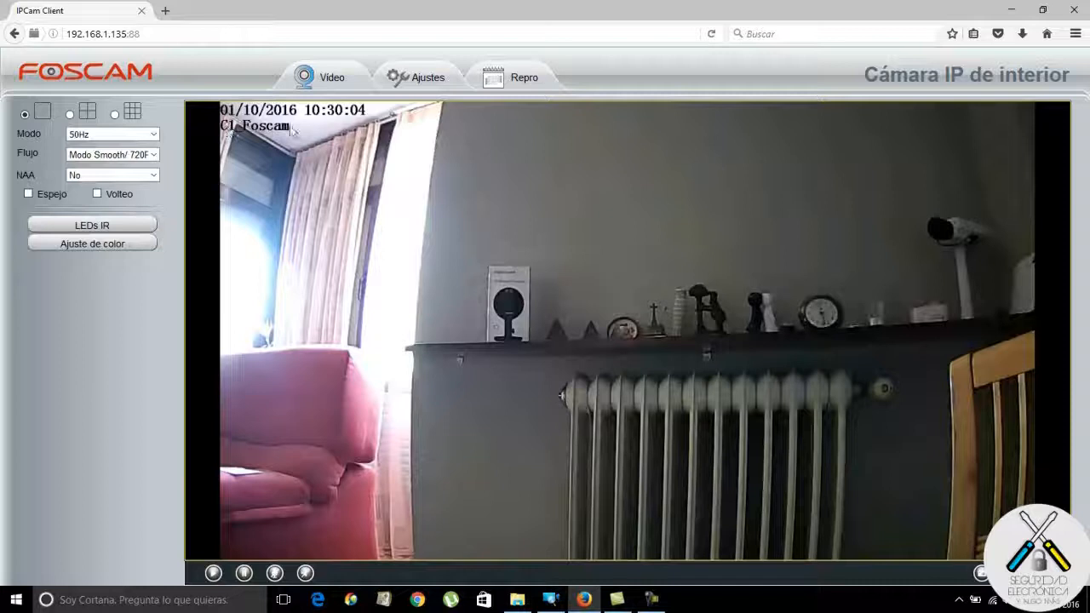
{"action": "left_click", "coordinate": [423, 78]}
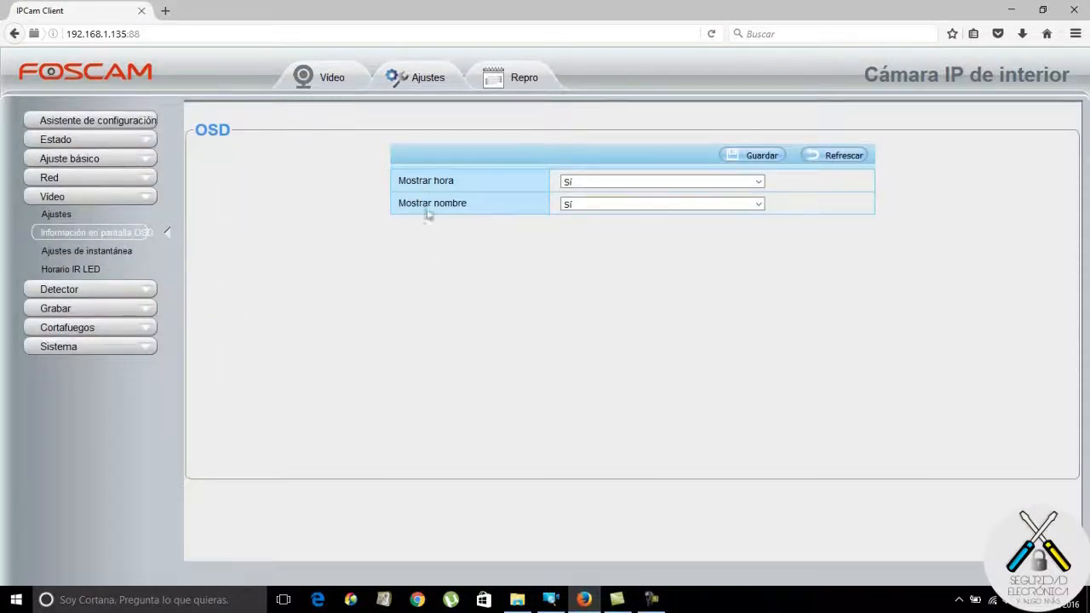
{"action": "left_click", "coordinate": [104, 251]}
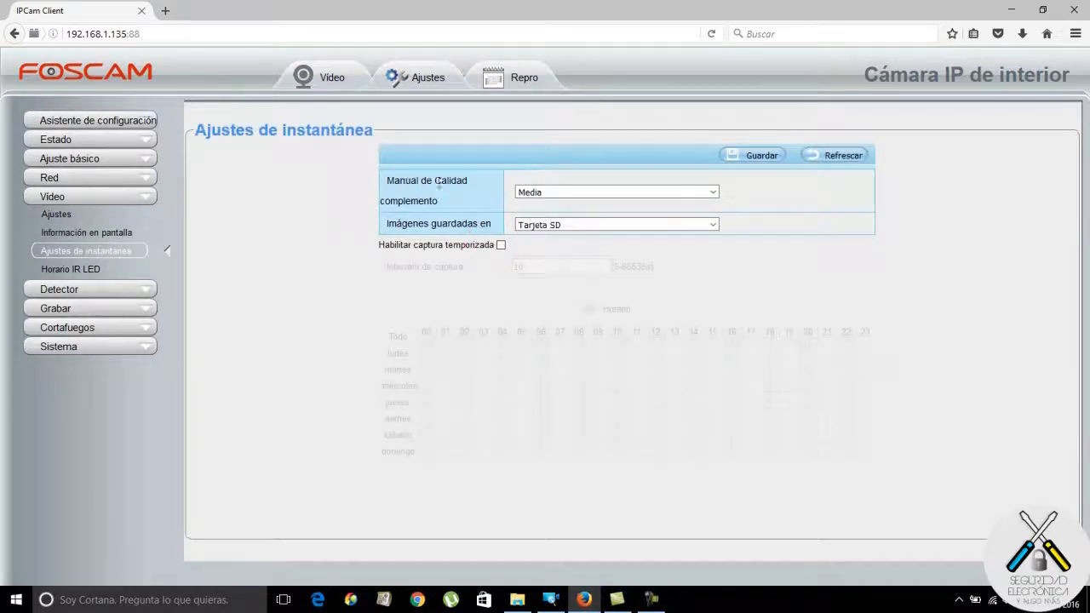
Keep snapshots at Media quality, saved to Tarjeta SD, with timed capture left off.
{"action": "left_click", "coordinate": [711, 194]}
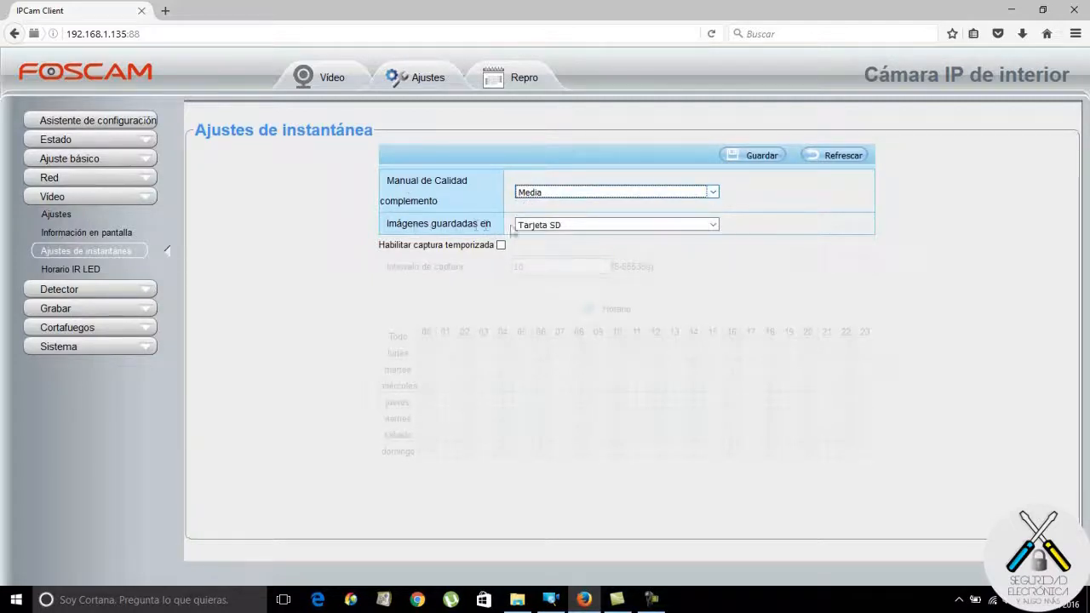
{"action": "left_click", "coordinate": [713, 225]}
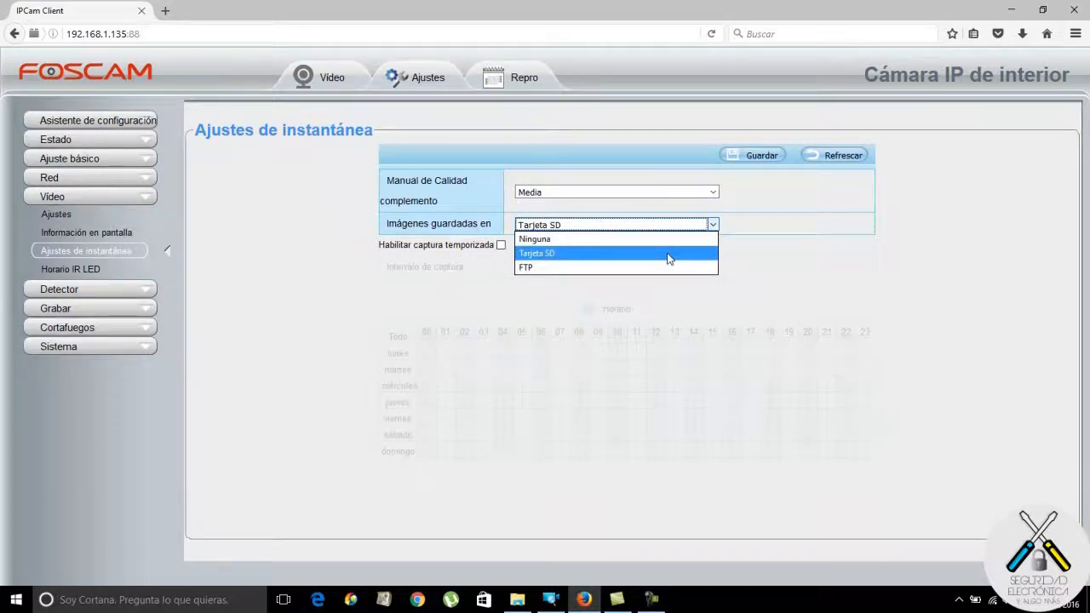
{"action": "left_click", "coordinate": [669, 258]}
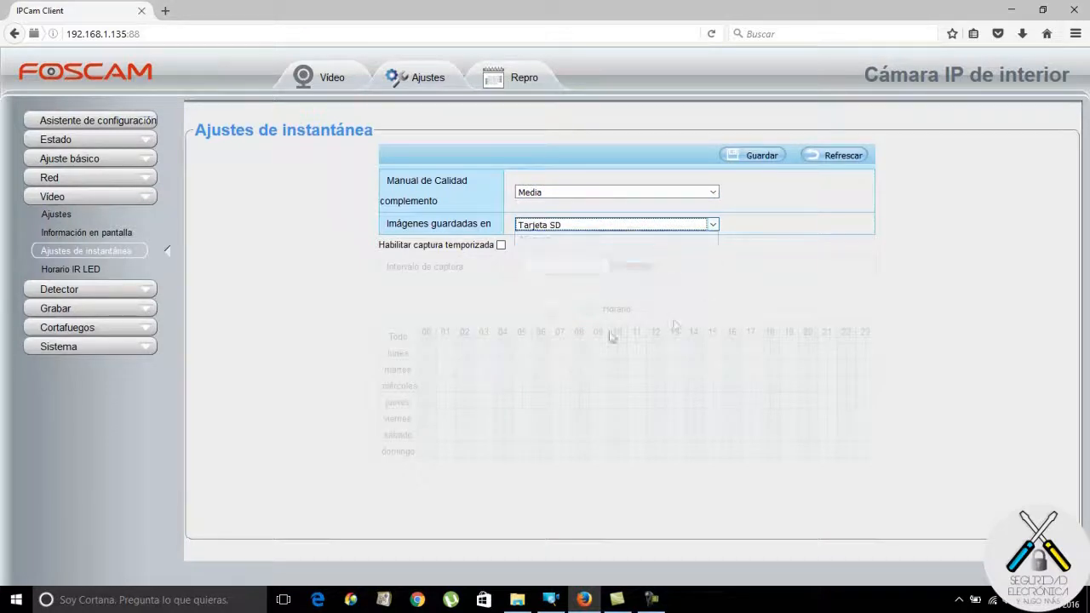
{"action": "left_click", "coordinate": [501, 245]}
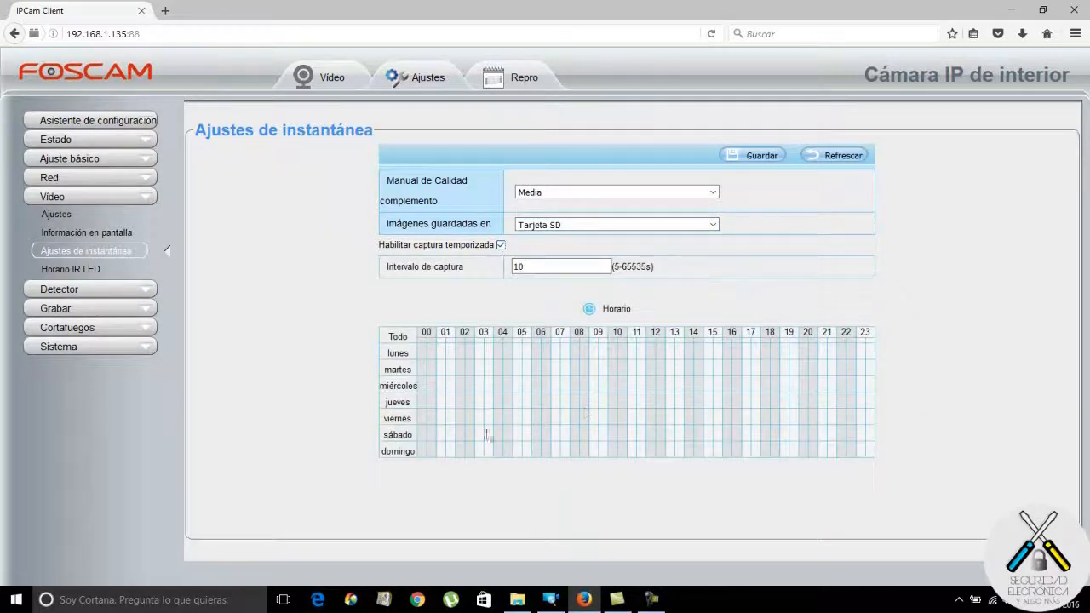
{"action": "left_click", "coordinate": [501, 245]}
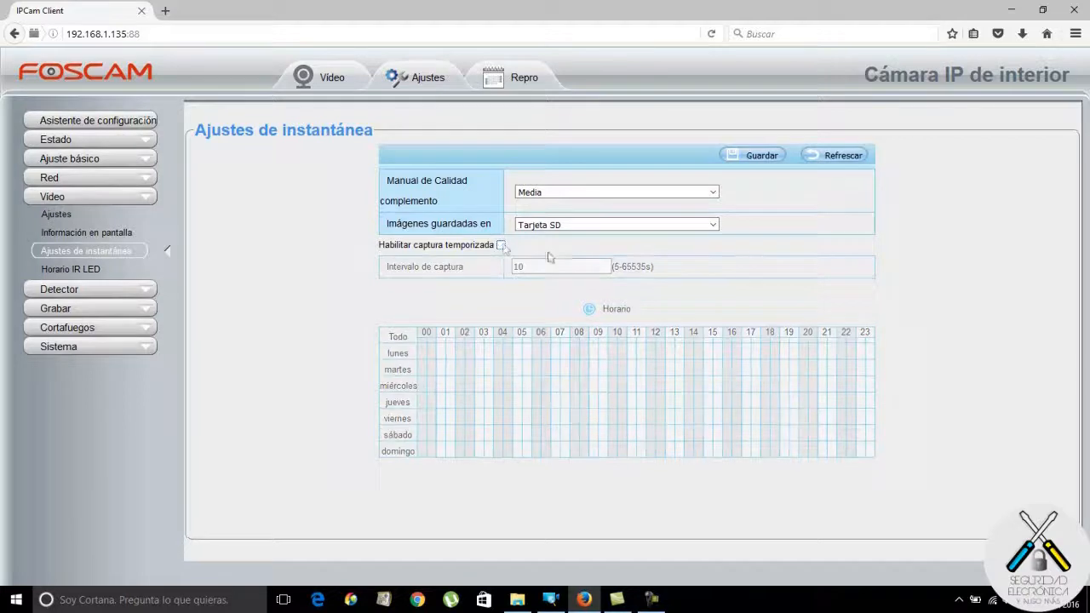
{"action": "left_click", "coordinate": [78, 270]}
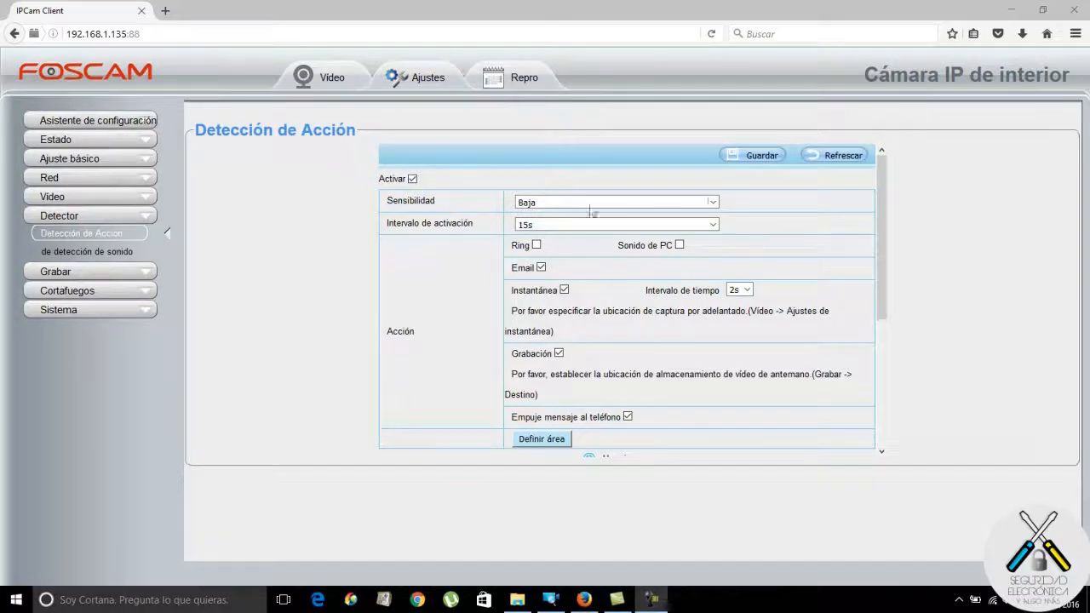
Keep motion detection sensitivity at Baja and scroll down to the weekly Horario grid.
{"action": "left_click", "coordinate": [713, 202]}
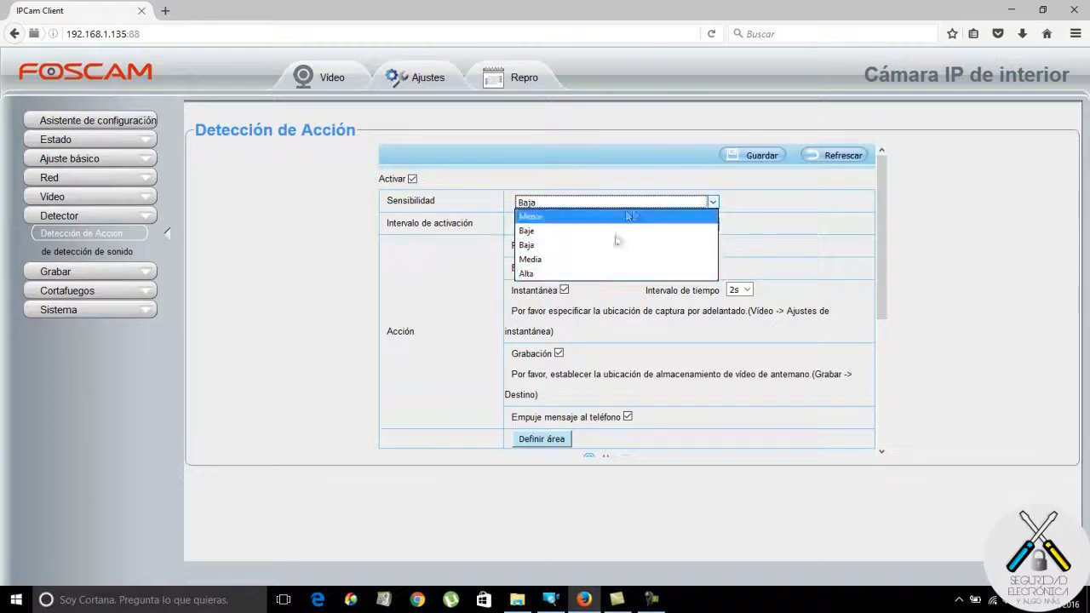
{"action": "left_click", "coordinate": [932, 238]}
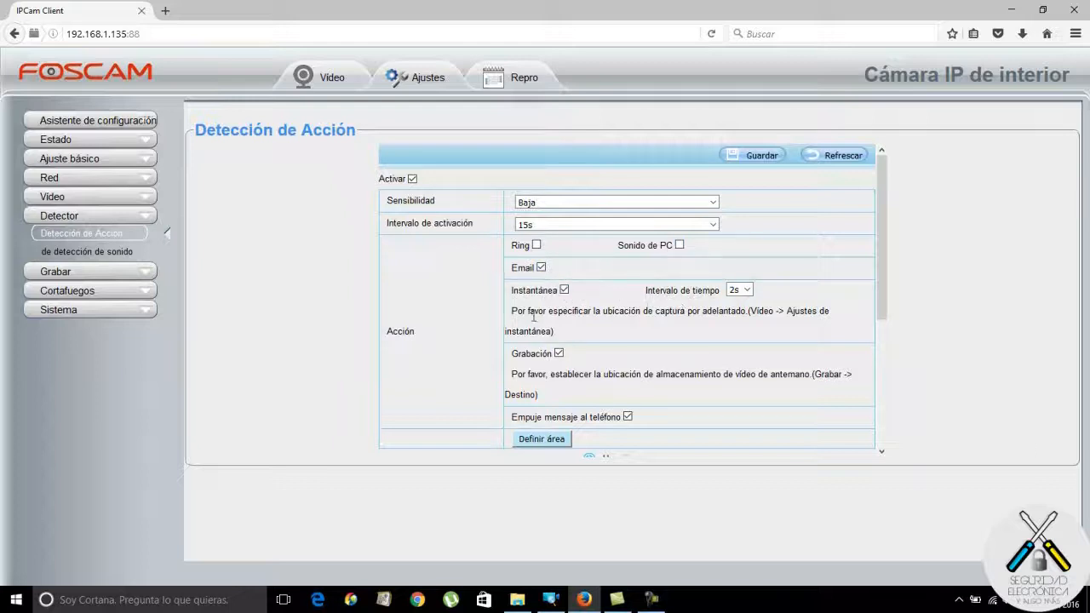
{"action": "left_click_drag", "start_coordinate": [881, 311], "coordinate": [902, 367]}
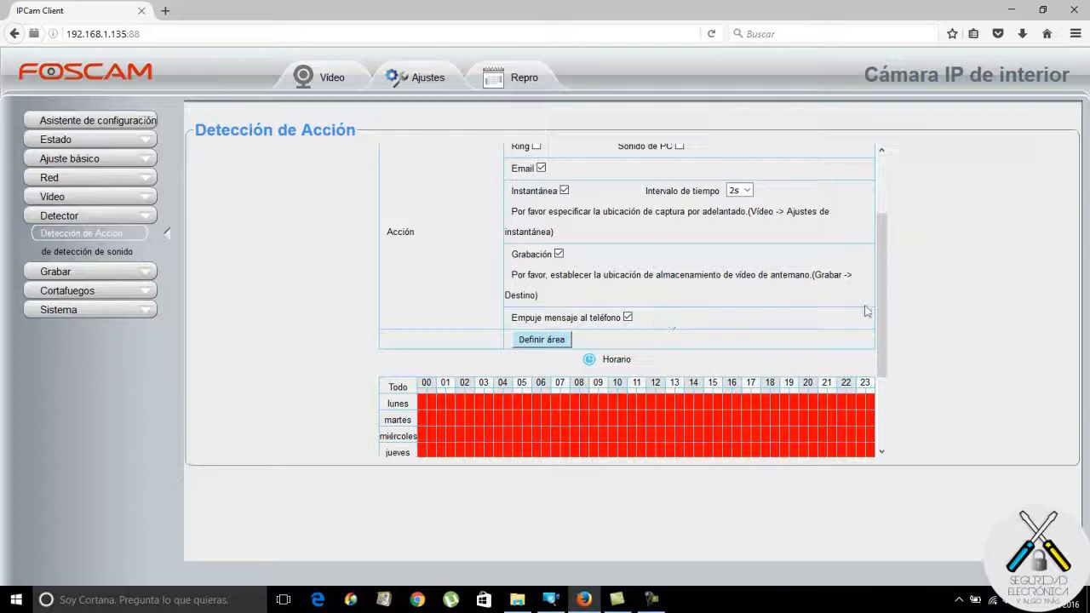
Scroll down the Detección de Acción panel and open the Definir área grid.
{"action": "left_click_drag", "start_coordinate": [879, 308], "coordinate": [892, 396]}
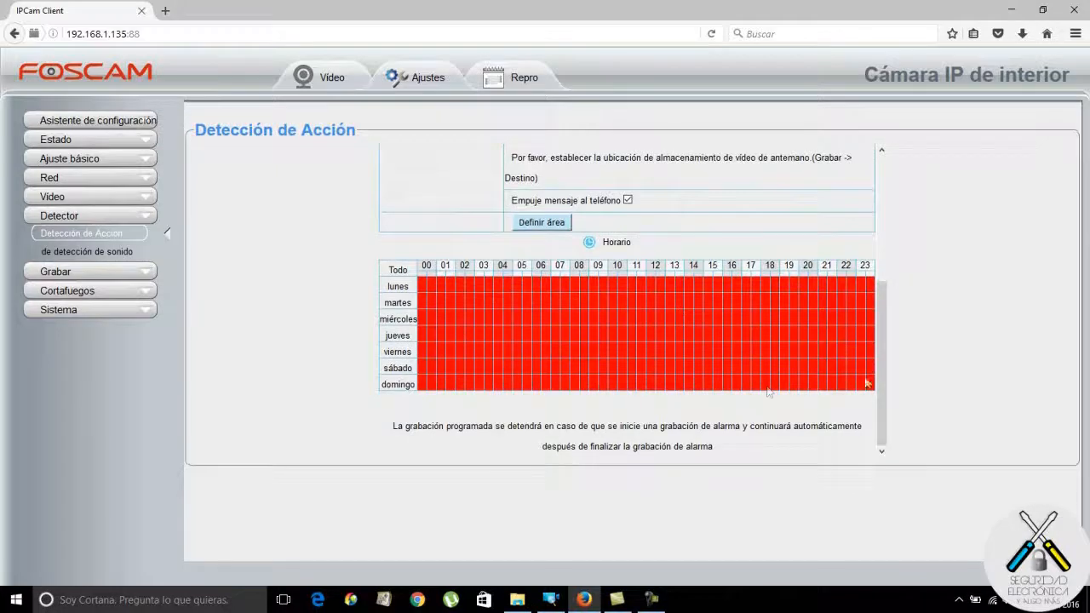
{"action": "left_click", "coordinate": [546, 223]}
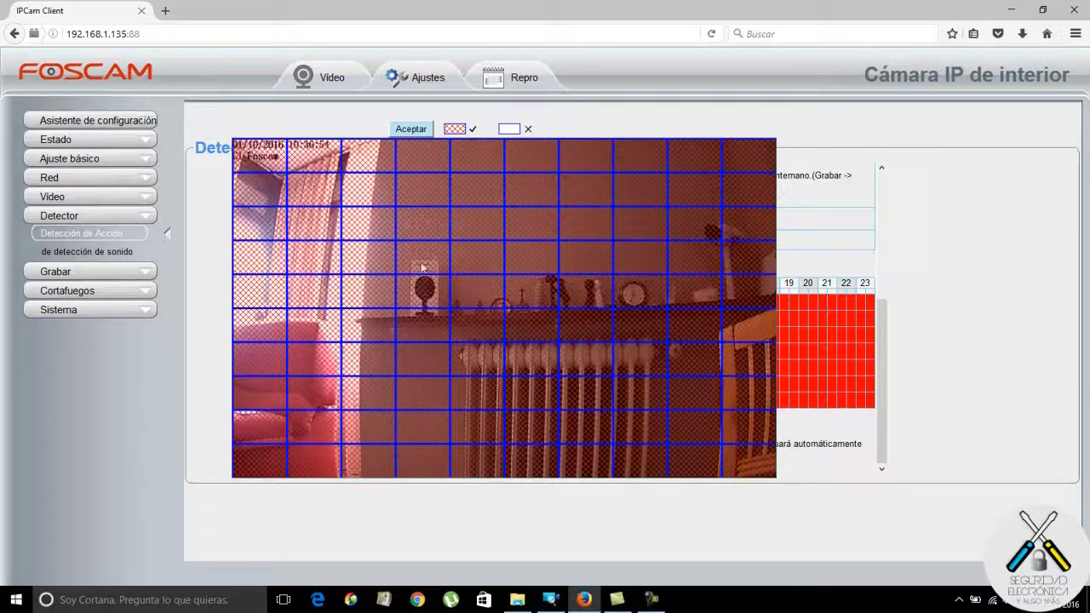
Keep the entire camera image as the motion-detection area and confirm with Aceptar.
{"action": "mouse_move", "coordinate": [251, 163]}
{"action": "left_mouse_down"}
{"action": "mouse_move", "coordinate": [546, 343]}
{"action": "mouse_move", "coordinate": [540, 452]}
{"action": "left_mouse_up"}
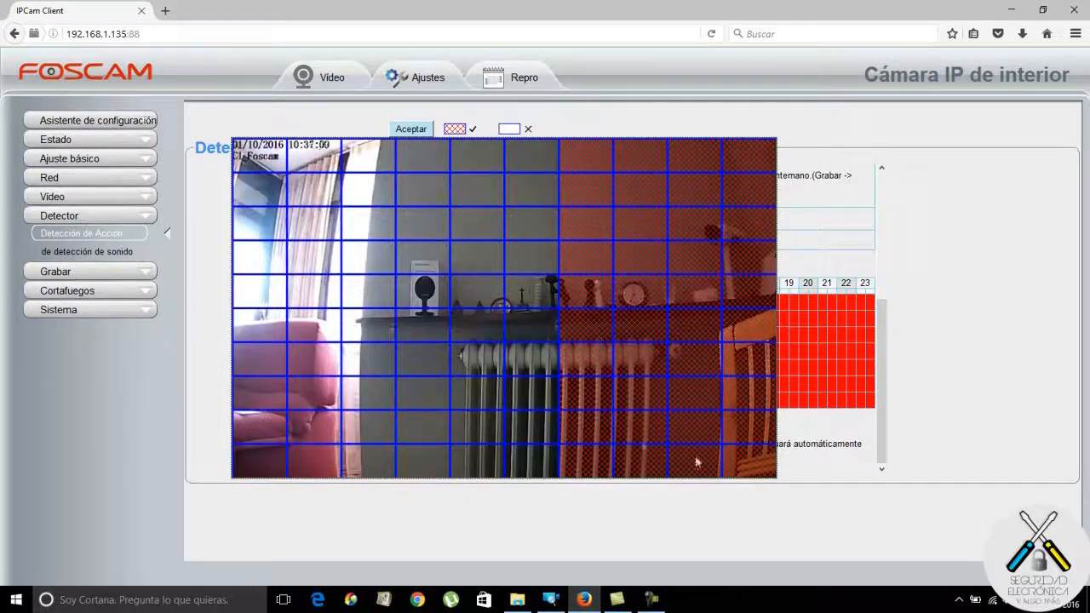
{"action": "mouse_move", "coordinate": [248, 161]}
{"action": "left_mouse_down"}
{"action": "mouse_move", "coordinate": [443, 175]}
{"action": "mouse_move", "coordinate": [518, 389]}
{"action": "mouse_move", "coordinate": [528, 462]}
{"action": "left_mouse_up"}
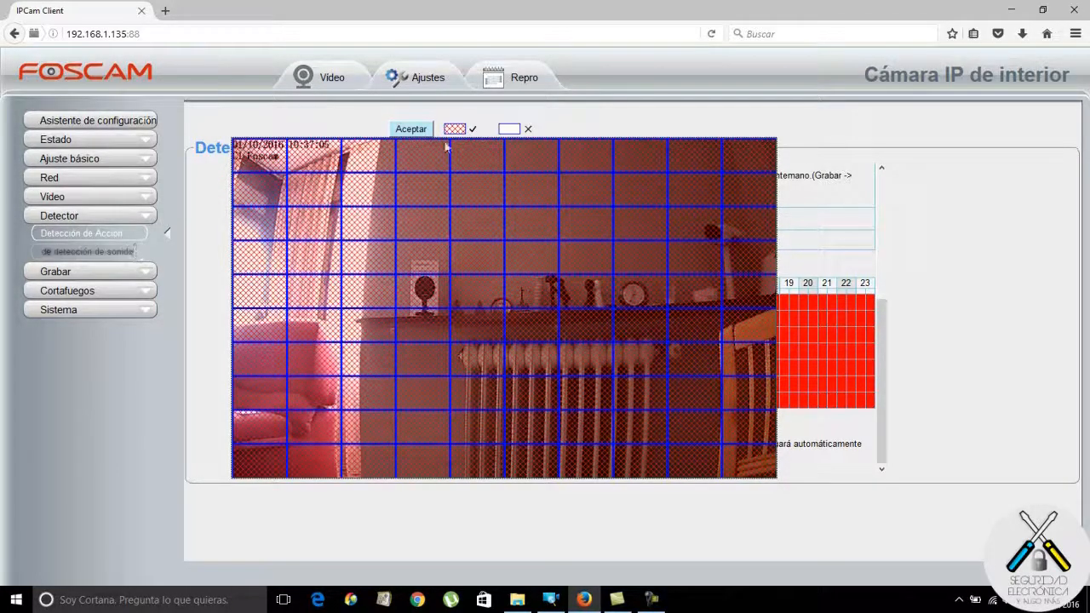
{"action": "left_click", "coordinate": [412, 129]}
{"action": "left_click", "coordinate": [94, 252]}
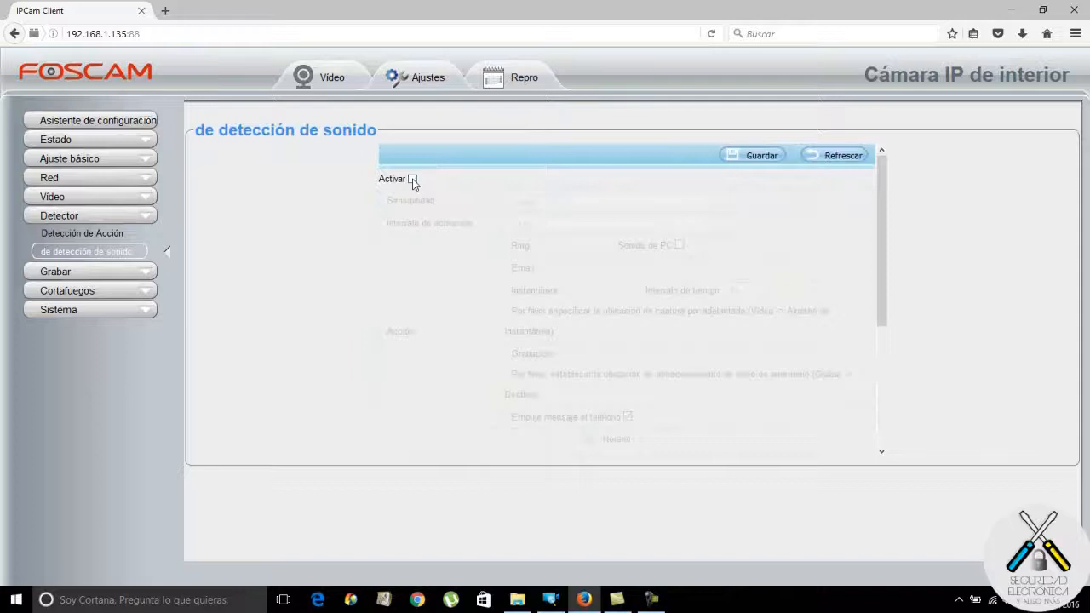
Enable sound detection, keep sensitivity at Baje, and scroll through its actions and schedule.
{"action": "left_click", "coordinate": [413, 180]}
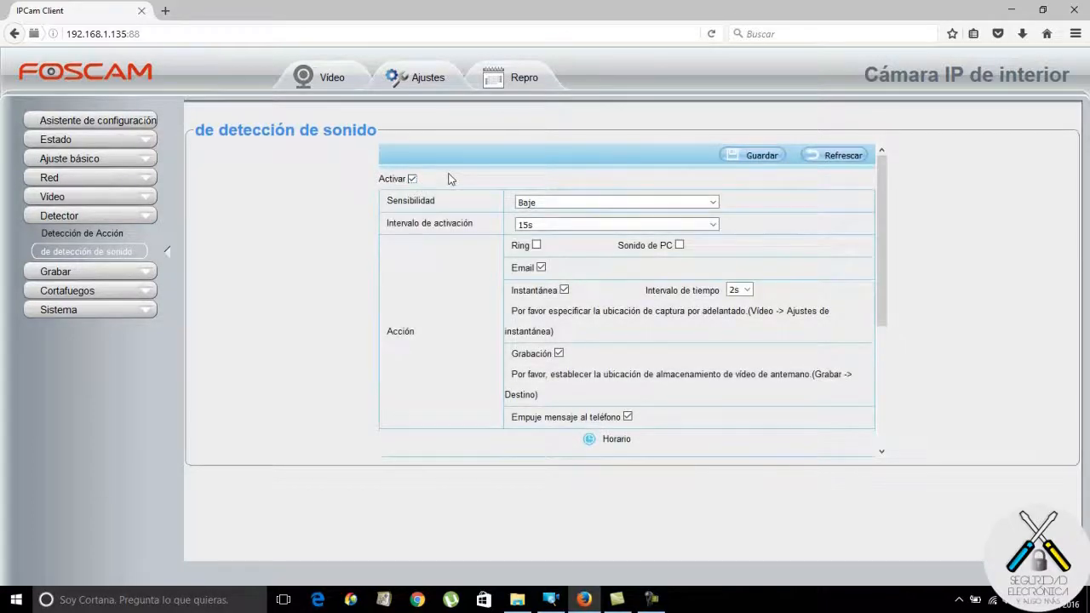
{"action": "left_click", "coordinate": [714, 203]}
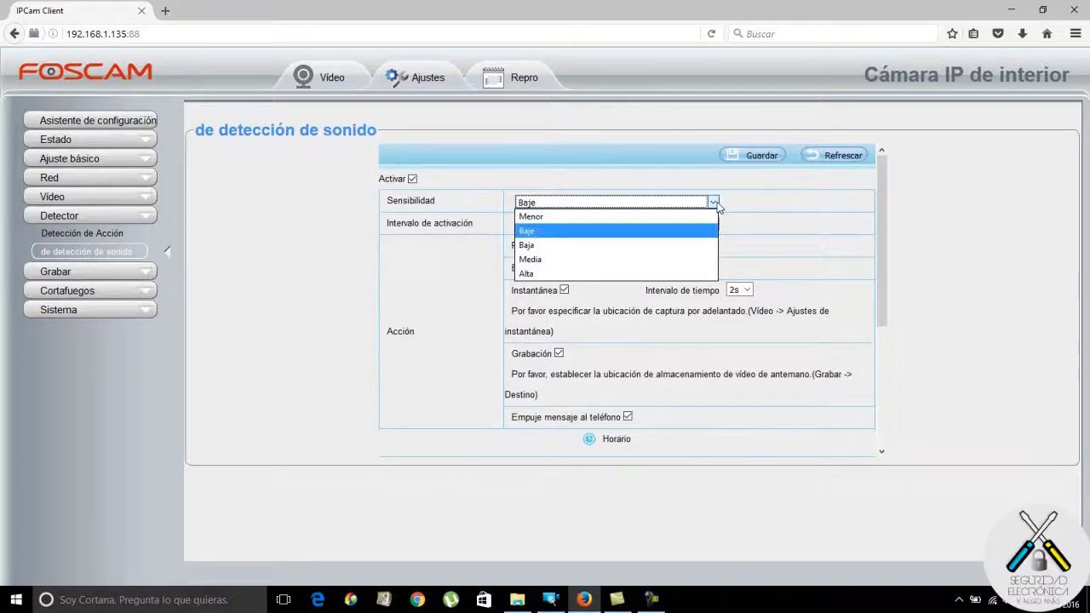
{"action": "left_click", "coordinate": [715, 205]}
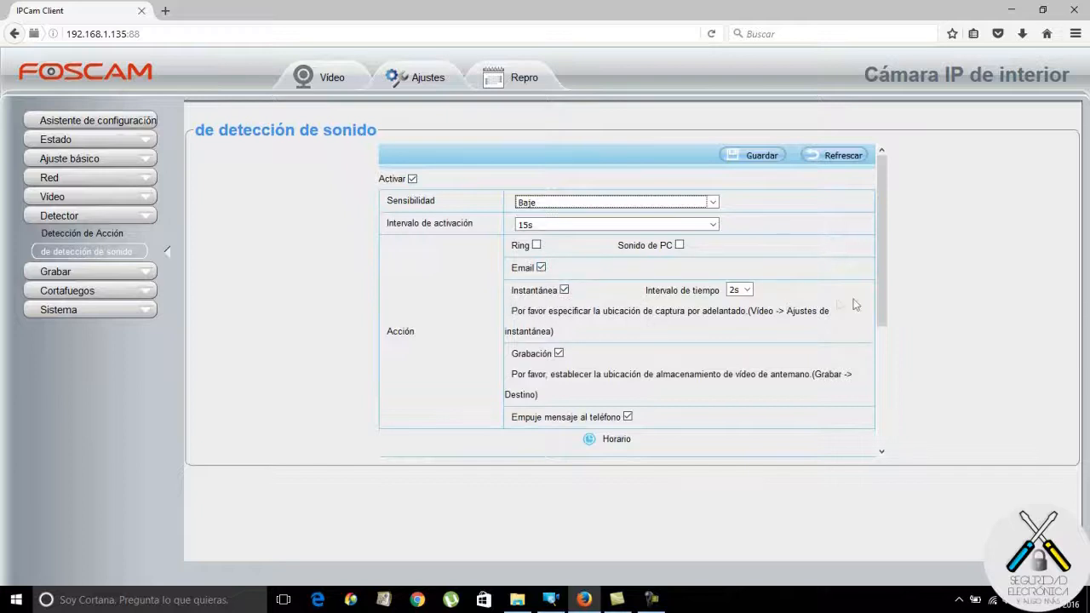
{"action": "scroll", "coordinate": [852, 304], "scroll_direction": "down", "scroll_amount": 3}
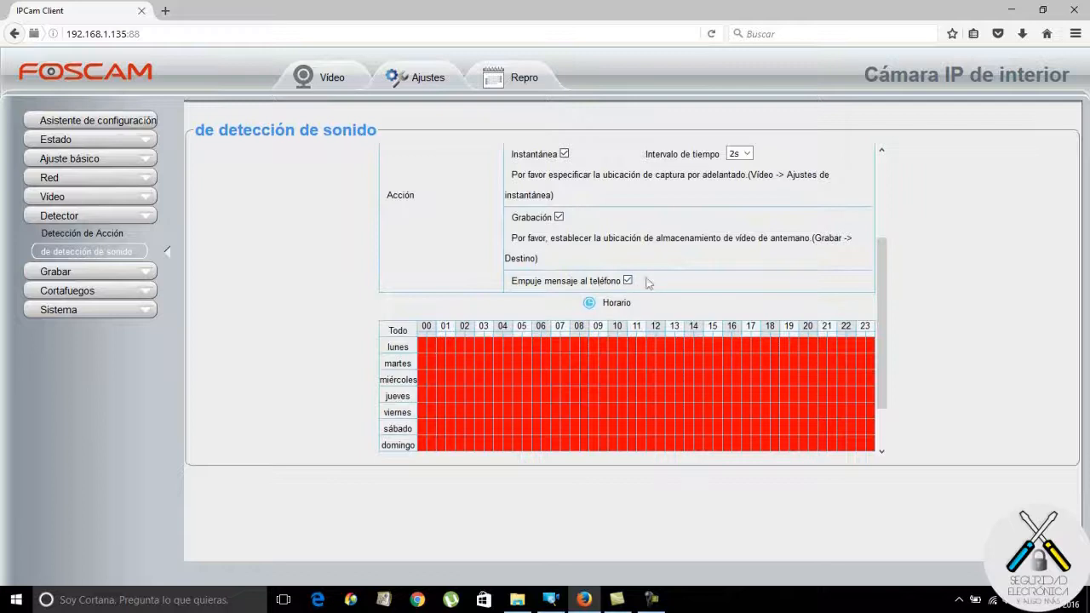
{"action": "scroll", "coordinate": [883, 304], "scroll_direction": "up", "scroll_amount": 3}
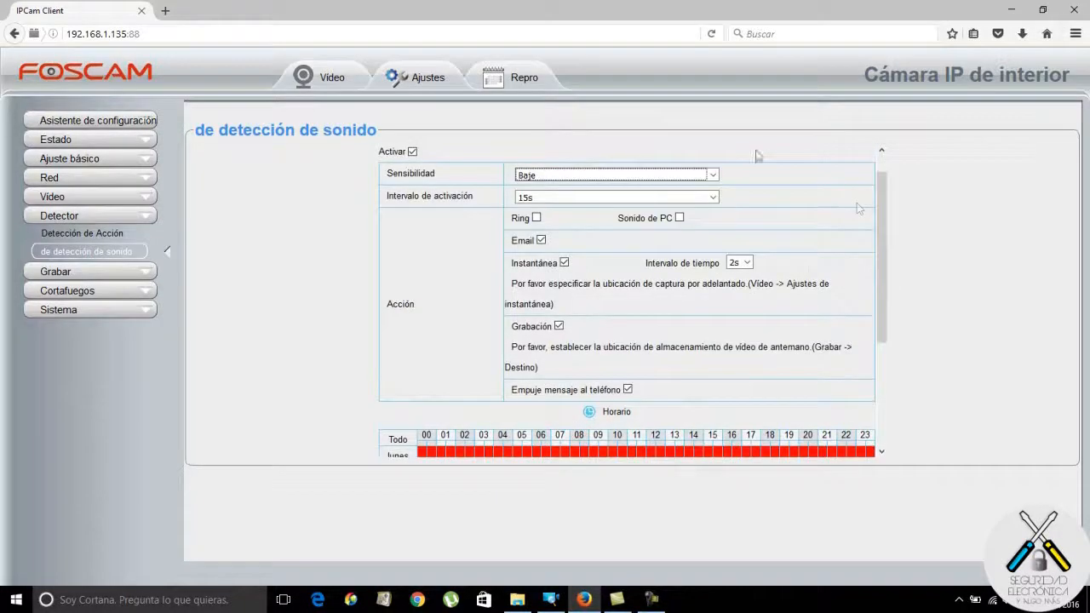
{"action": "scroll", "coordinate": [884, 261], "scroll_direction": "up", "scroll_amount": 1}
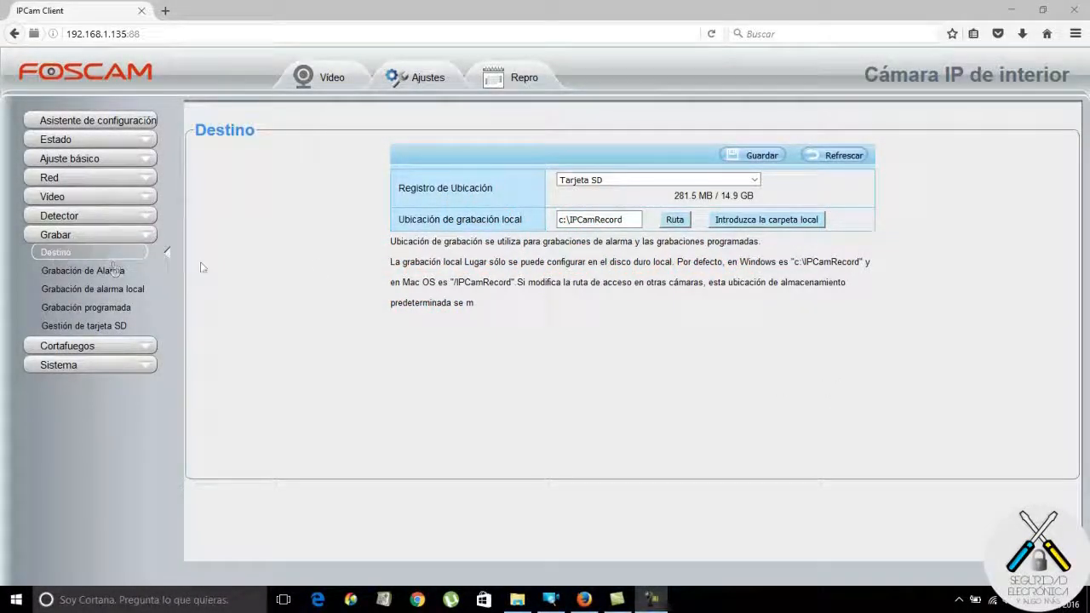
Keep Tarjeta SD as the recording location and select the local path field.
{"action": "left_click", "coordinate": [754, 180]}
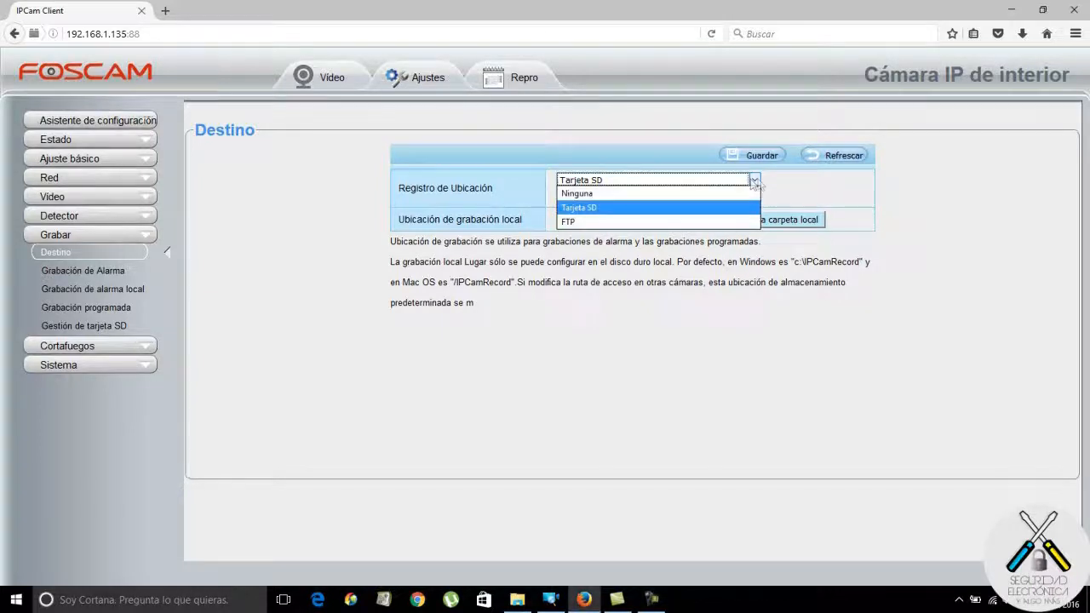
{"action": "left_click", "coordinate": [683, 208]}
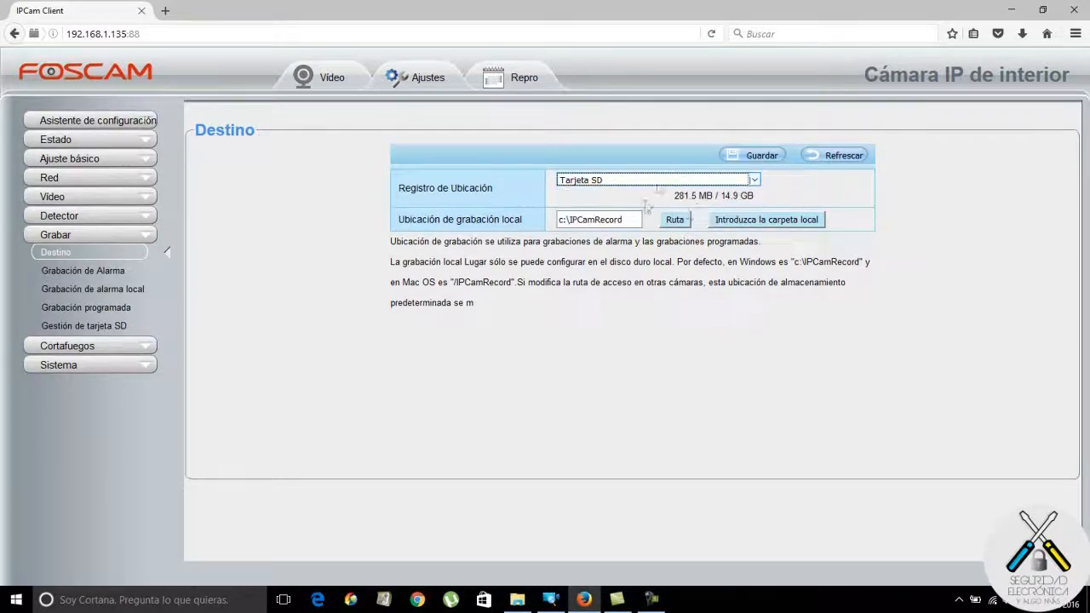
{"action": "left_click", "coordinate": [562, 222]}
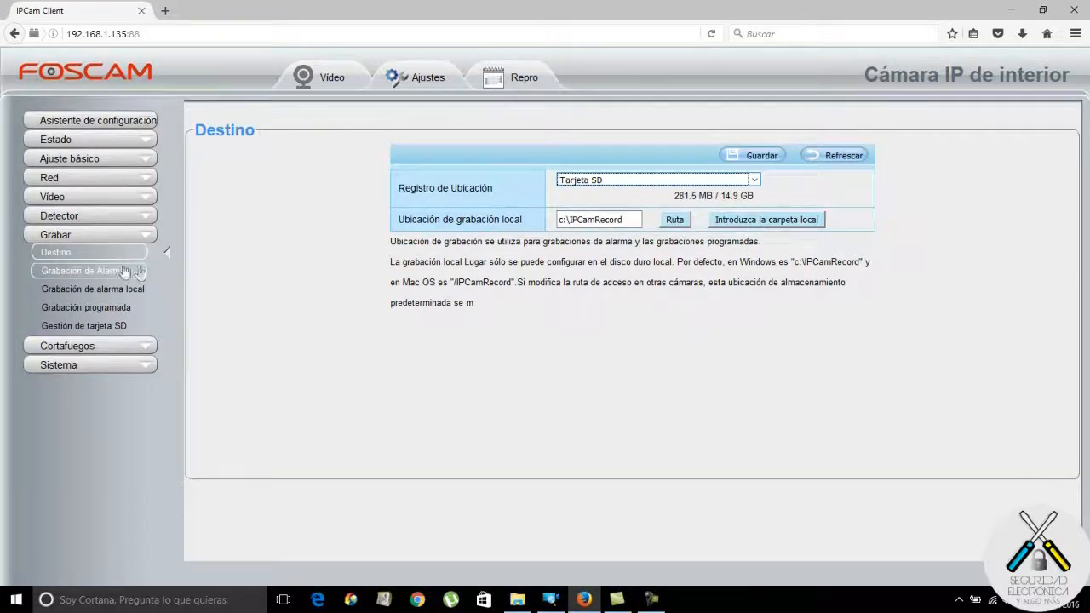
{"action": "left_click", "coordinate": [83, 271]}
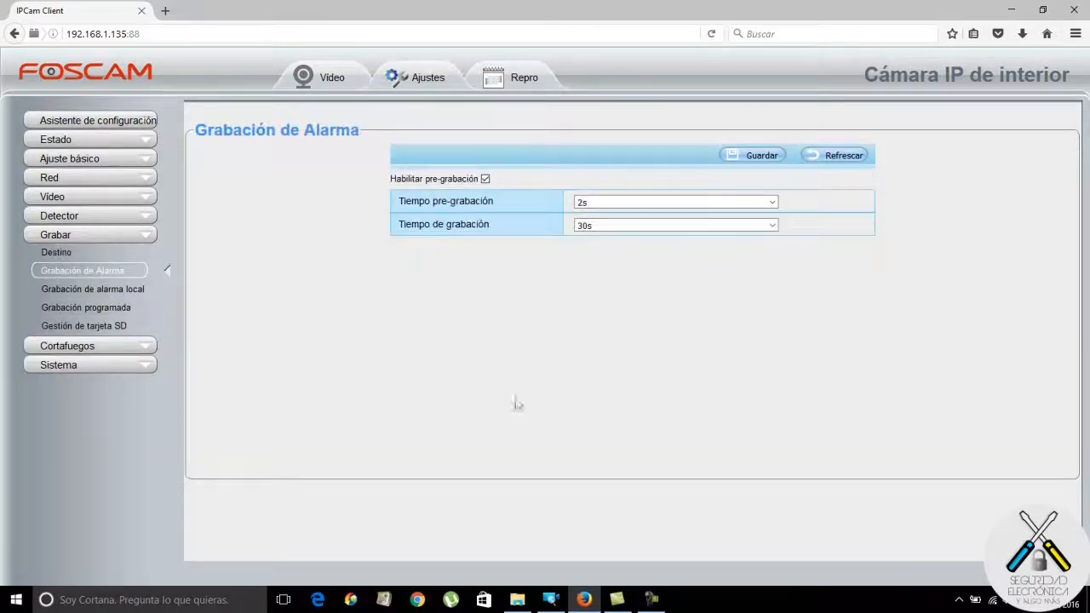
Keep alarm recording at 2s pre-recording and 30s recording time.
{"action": "left_click", "coordinate": [772, 202]}
{"action": "left_click", "coordinate": [771, 230]}
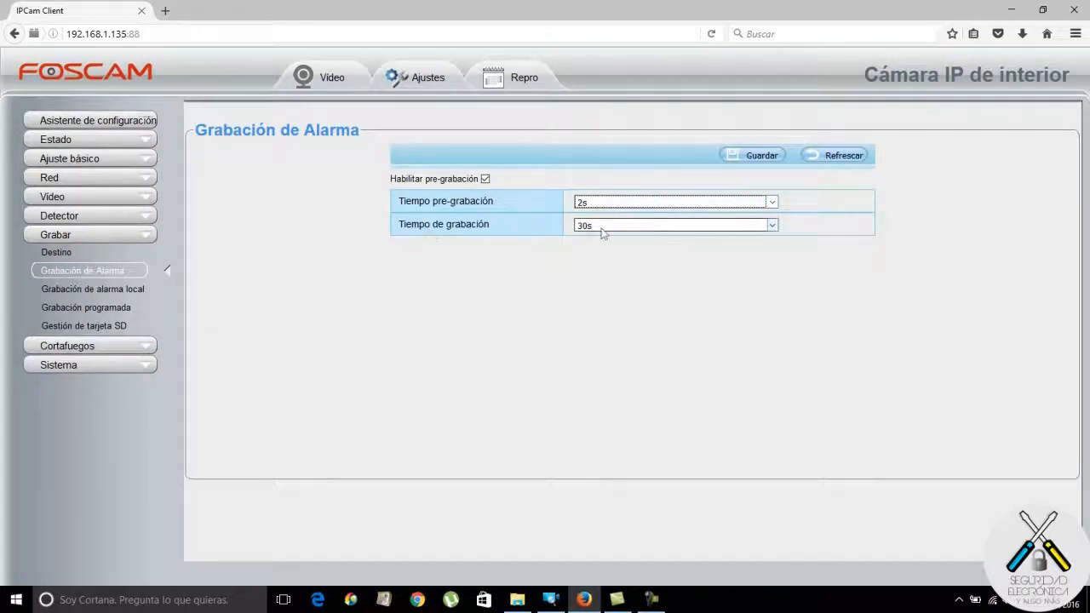
{"action": "left_click", "coordinate": [771, 227]}
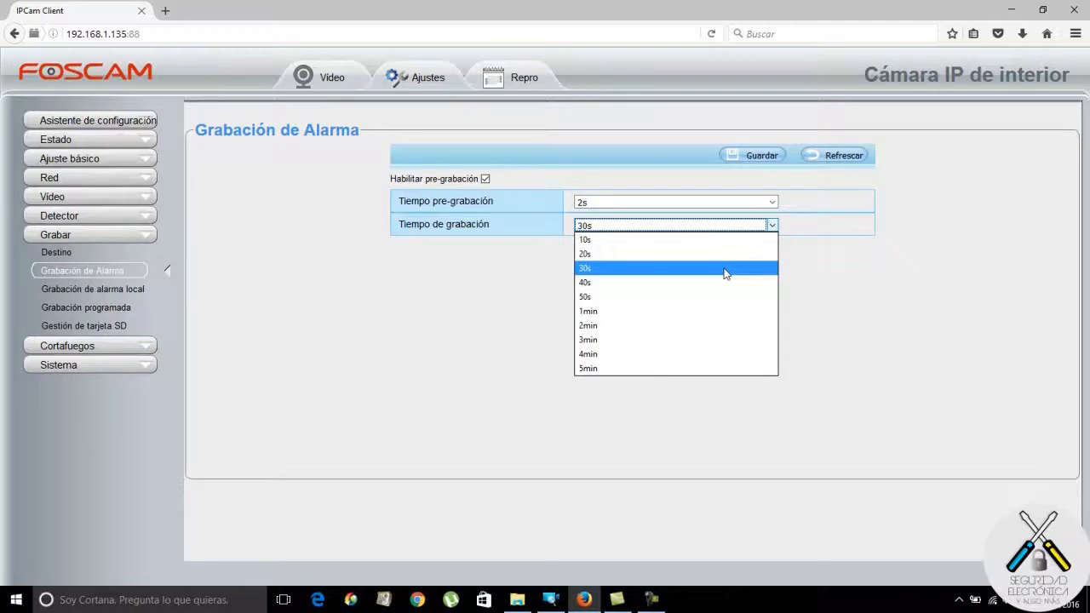
{"action": "left_click", "coordinate": [724, 273]}
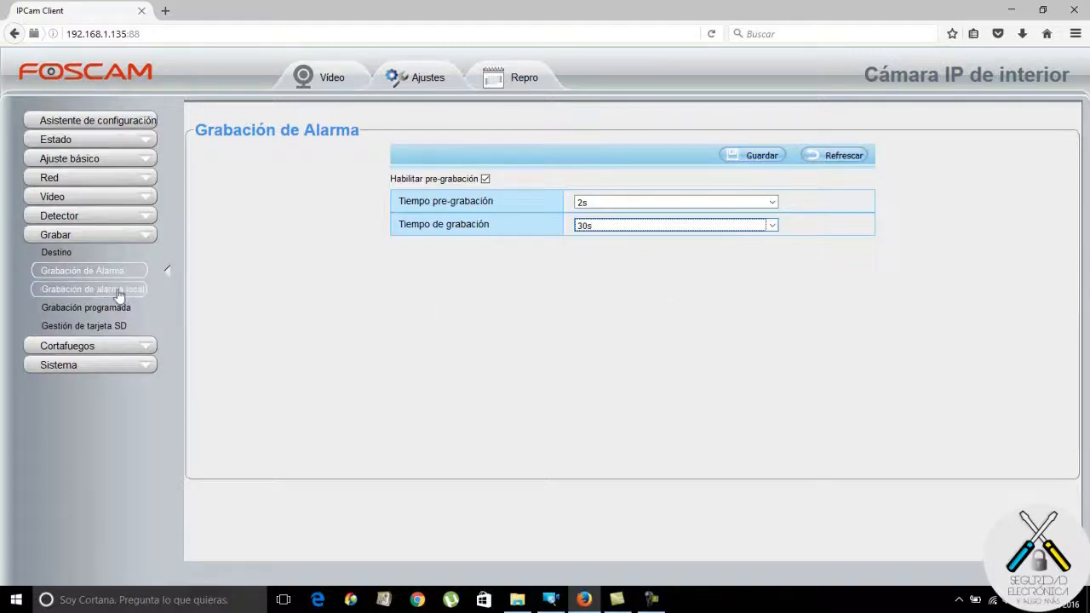
Leave local alarm recording disabled, with its duration at 30s.
{"action": "left_click", "coordinate": [89, 290]}
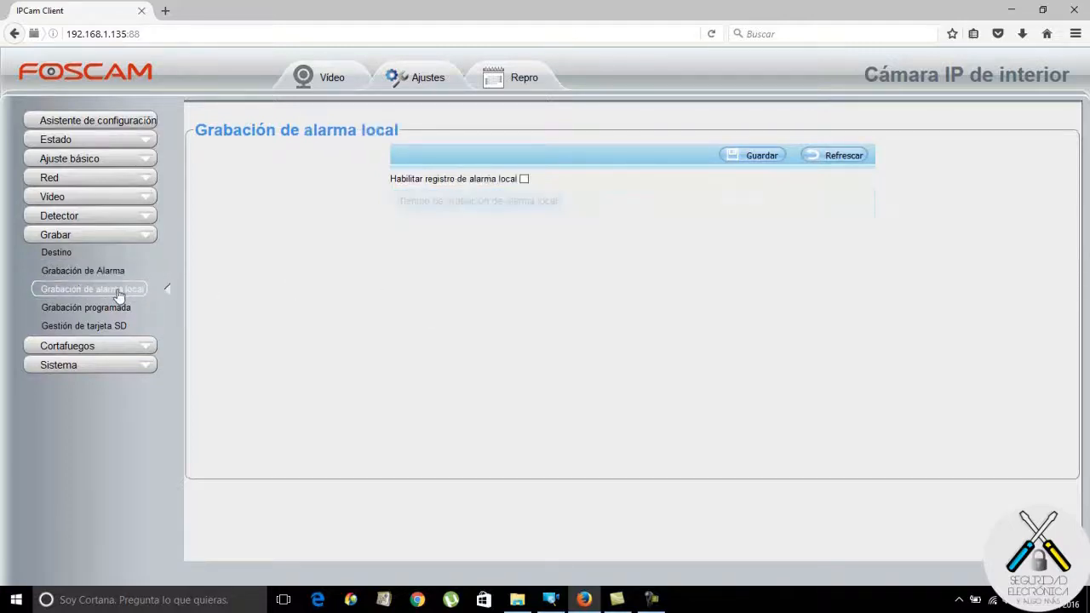
{"action": "left_click", "coordinate": [524, 179]}
{"action": "left_click", "coordinate": [775, 204]}
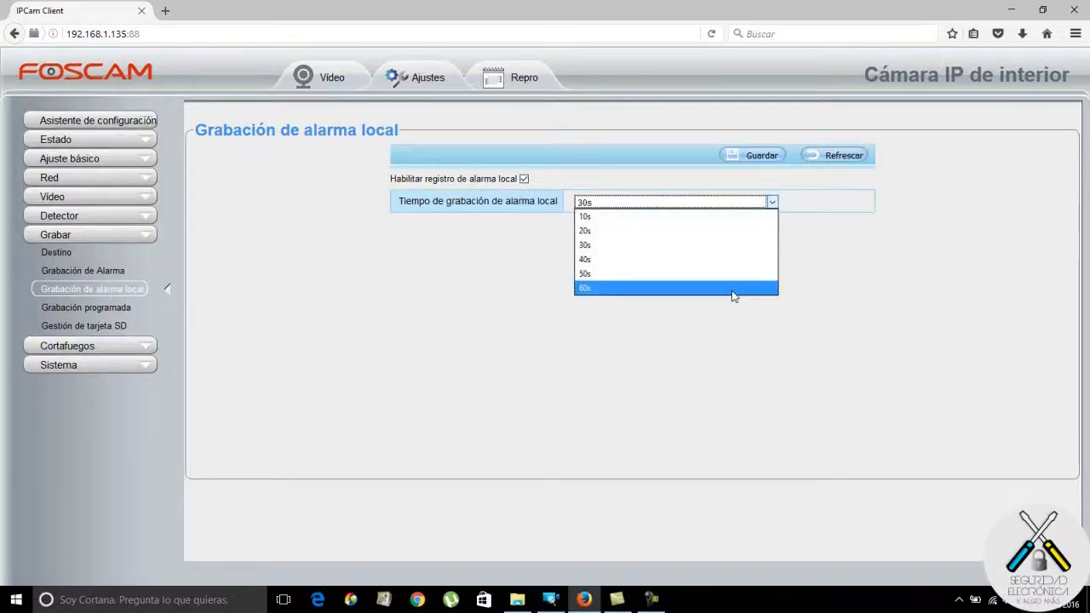
{"action": "left_click", "coordinate": [615, 247]}
{"action": "left_click", "coordinate": [523, 179]}
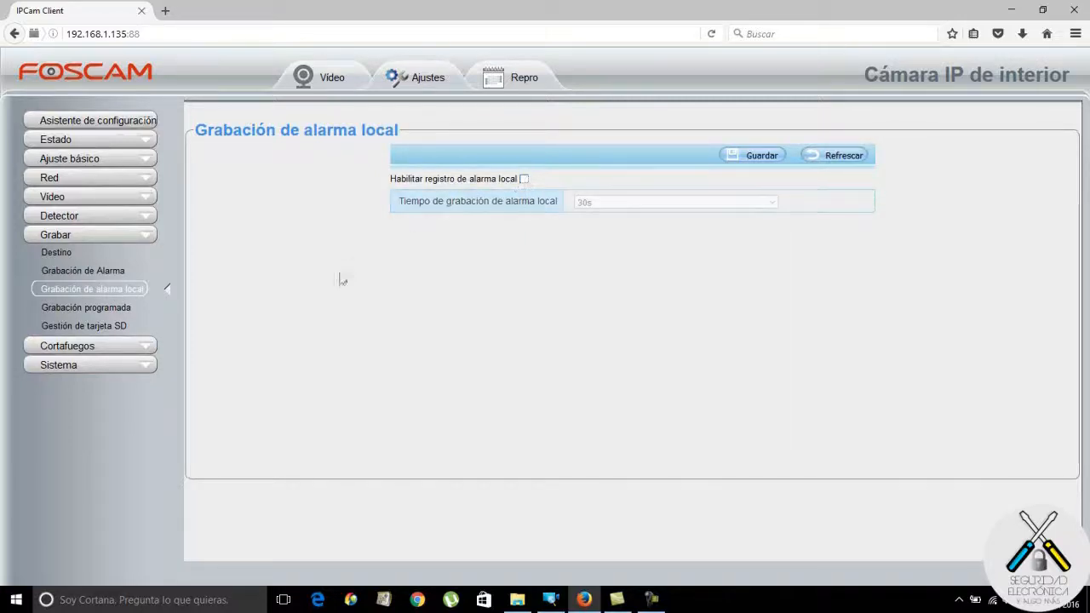
{"action": "left_click", "coordinate": [119, 307]}
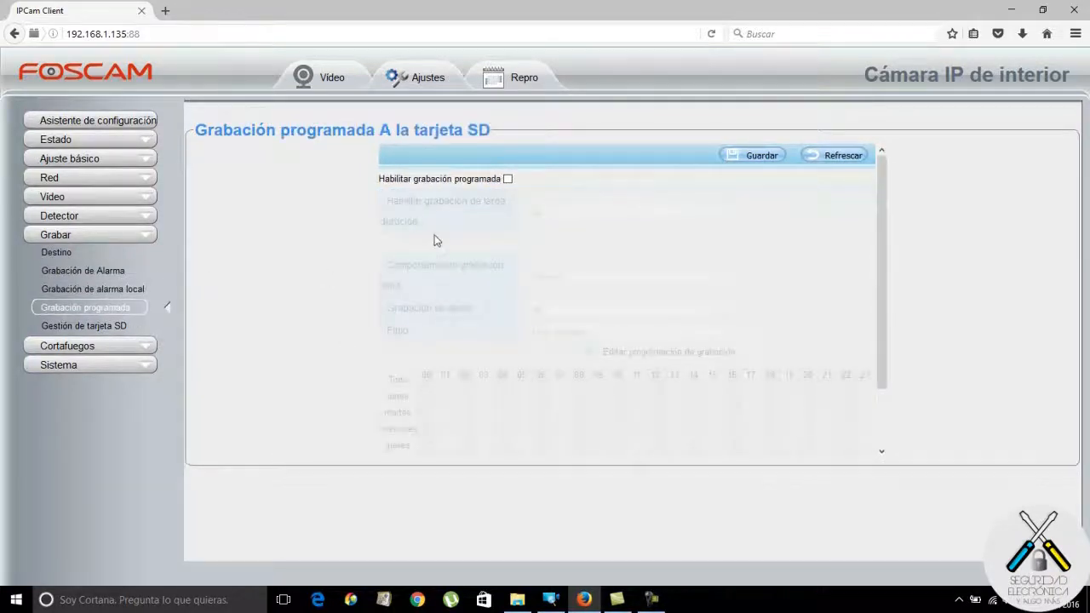
Enable scheduled SD recording with long-duration recording, overwrite when full, audio, and main stream.
{"action": "left_click", "coordinate": [508, 179]}
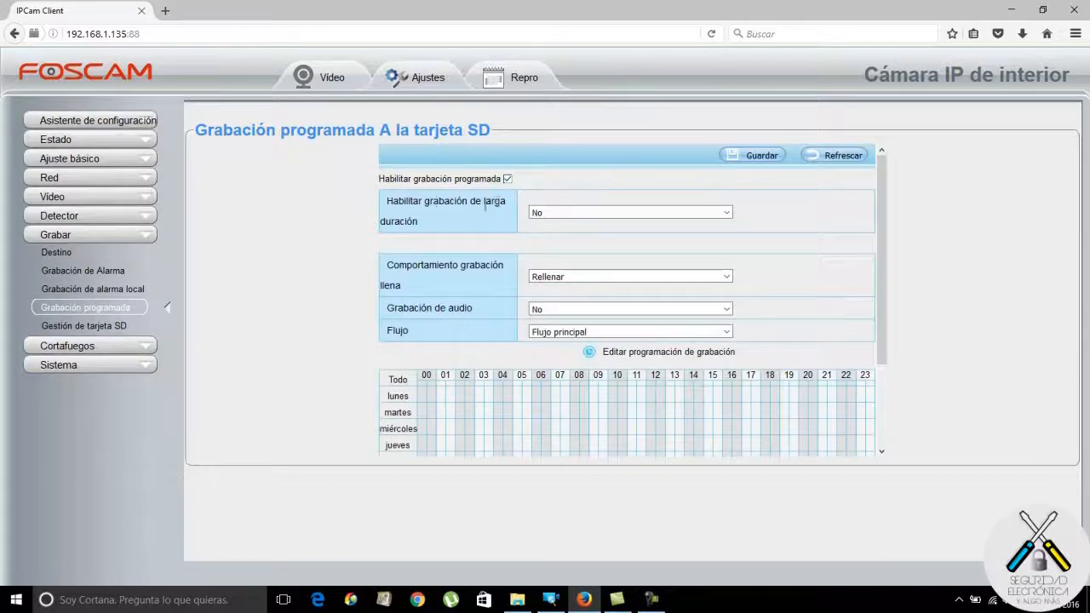
{"action": "left_click", "coordinate": [725, 213]}
{"action": "left_click", "coordinate": [686, 244]}
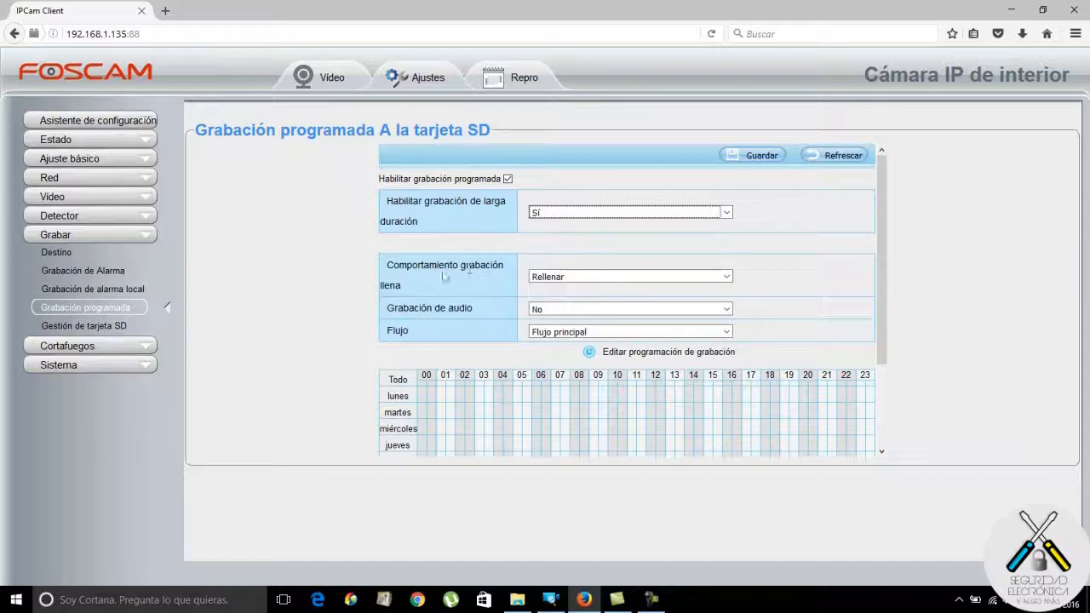
{"action": "left_click", "coordinate": [725, 276]}
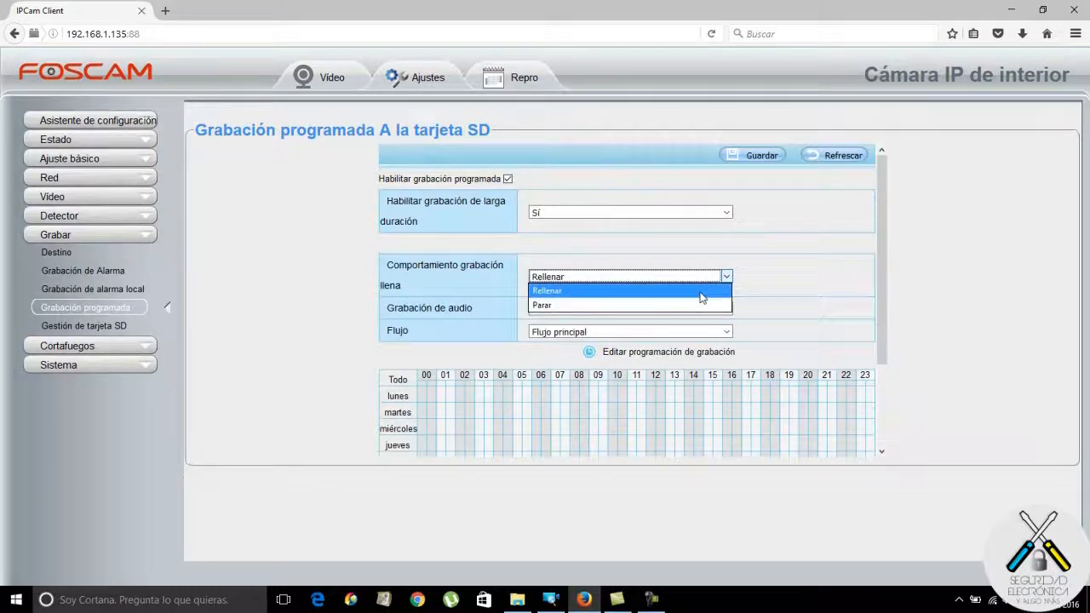
{"action": "left_click", "coordinate": [702, 292]}
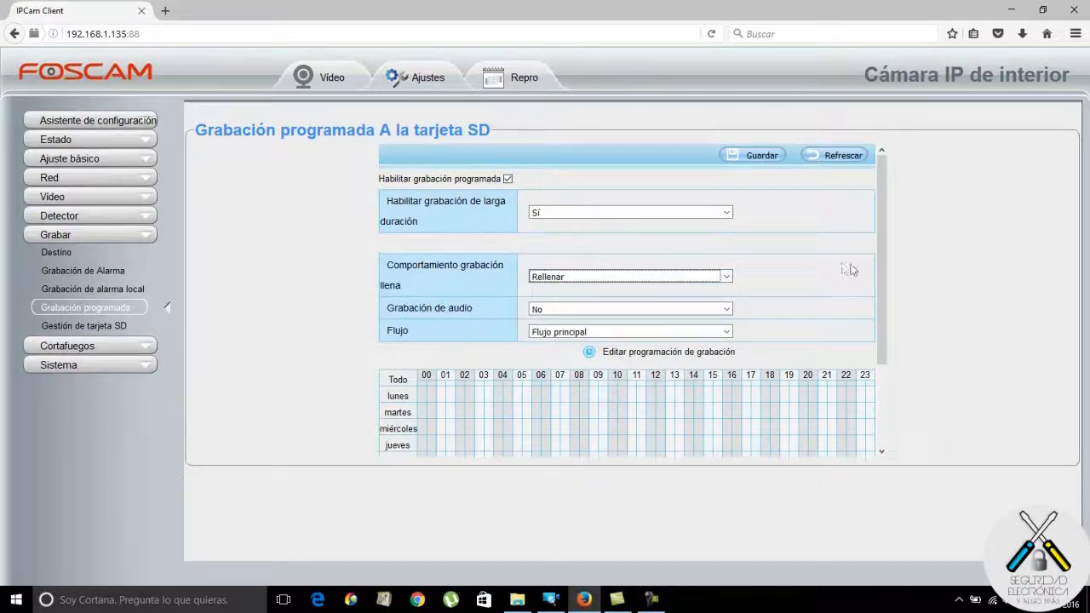
{"action": "left_click_drag", "start_coordinate": [880, 264], "coordinate": [885, 314]}
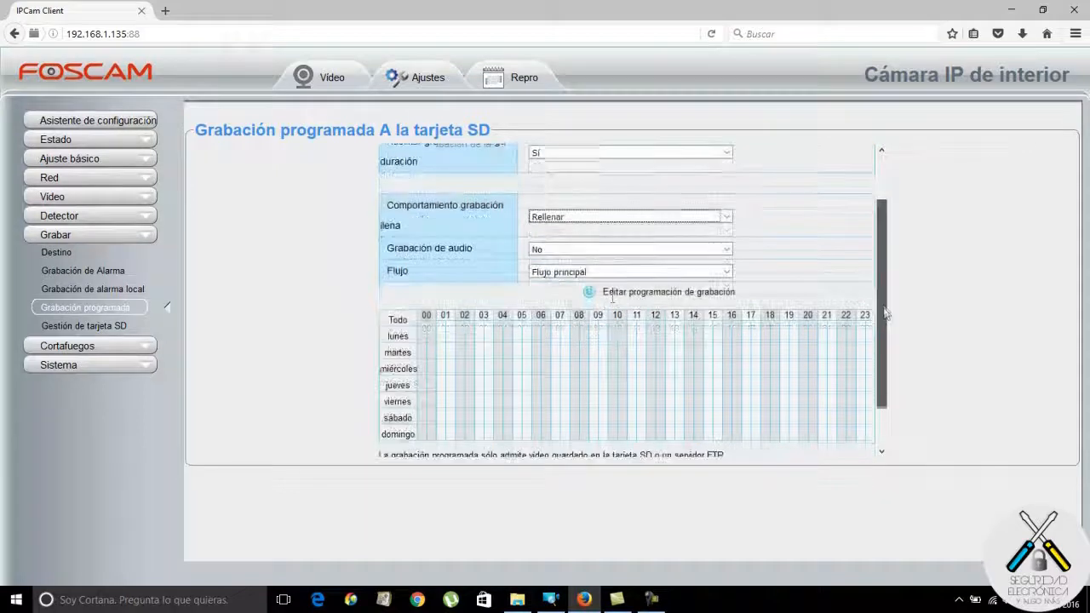
{"action": "left_click", "coordinate": [728, 250]}
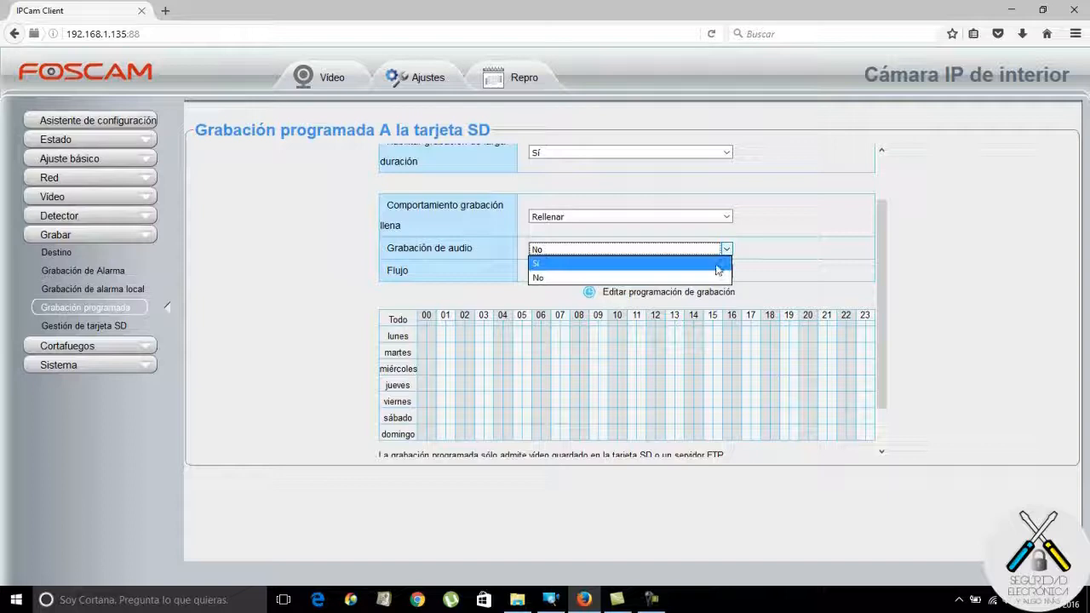
{"action": "left_click", "coordinate": [717, 265]}
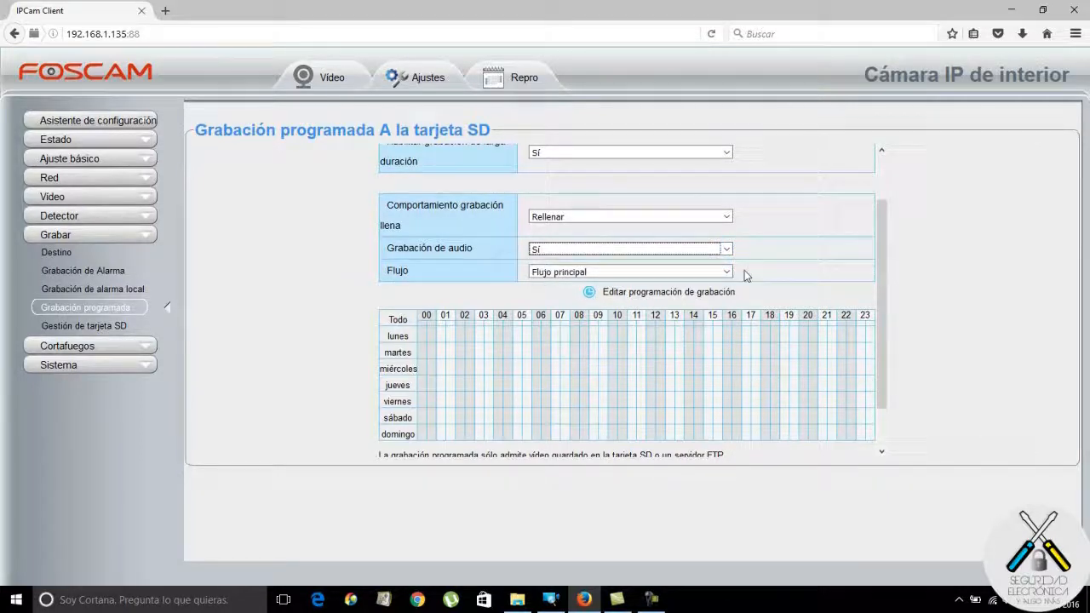
{"action": "left_click", "coordinate": [726, 271]}
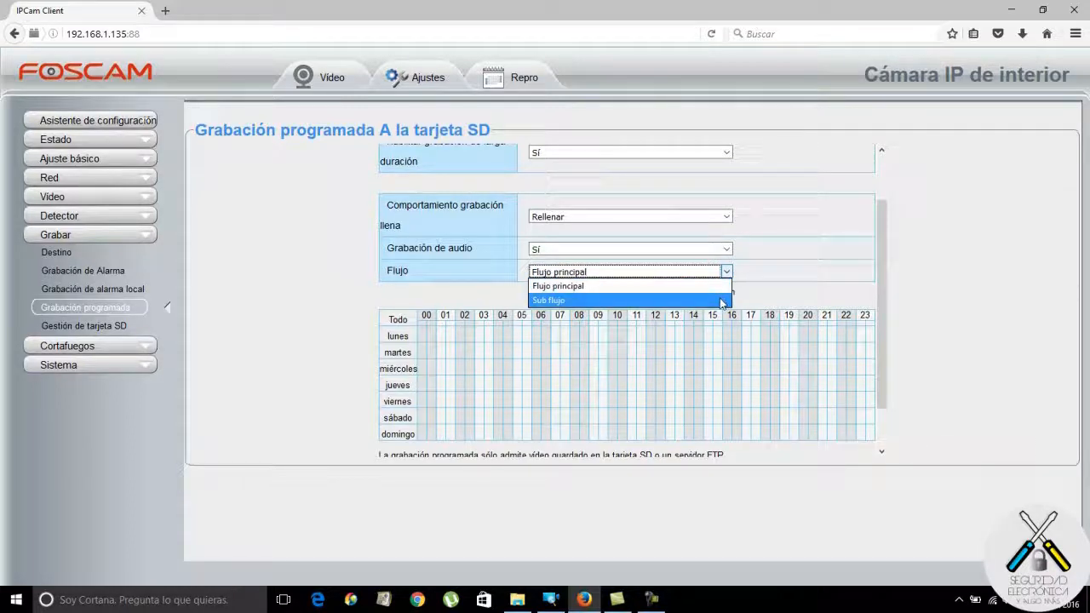
{"action": "left_click", "coordinate": [838, 266]}
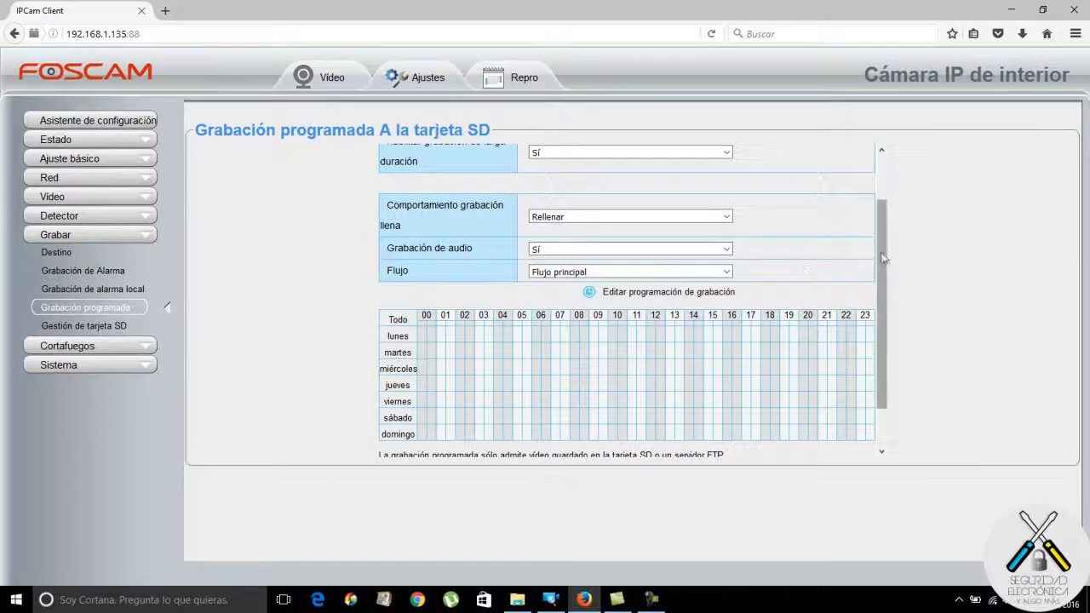
Mark lunes hours up to 17:00, martes 01:00 and 02:00, miércoles 04:00, viernes 02:00.
{"action": "left_click_drag", "start_coordinate": [883, 261], "coordinate": [890, 316]}
{"action": "left_click_drag", "start_coordinate": [420, 275], "coordinate": [507, 300]}
{"action": "left_click", "coordinate": [431, 302]}
{"action": "left_click", "coordinate": [421, 286]}
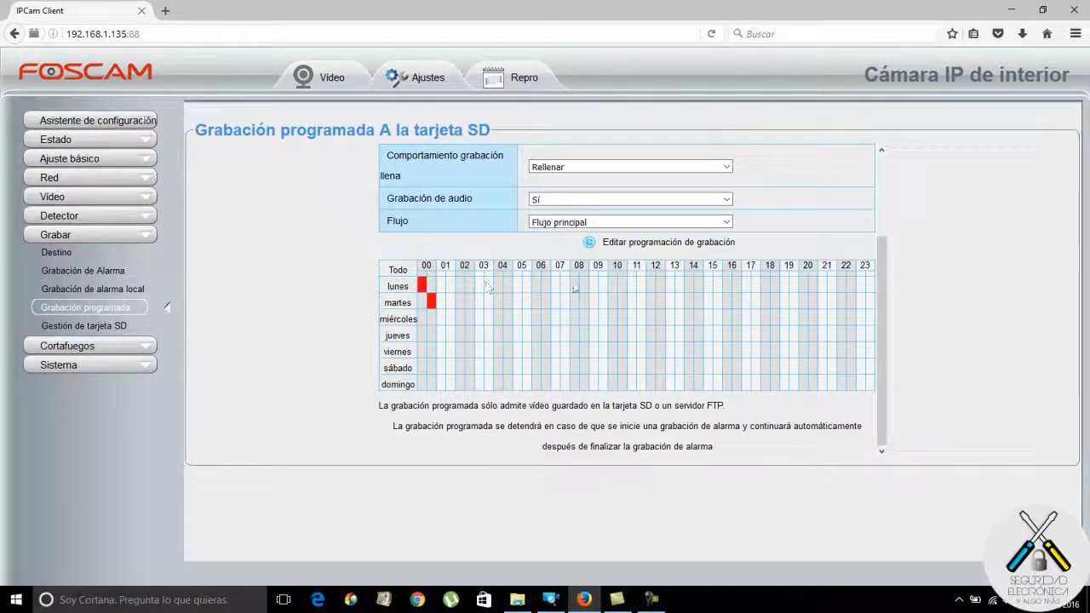
{"action": "mouse_move", "coordinate": [433, 286]}
{"action": "left_mouse_down"}
{"action": "mouse_move", "coordinate": [744, 281]}
{"action": "mouse_move", "coordinate": [424, 288]}
{"action": "mouse_move", "coordinate": [511, 287]}
{"action": "mouse_move", "coordinate": [498, 285]}
{"action": "left_mouse_up"}
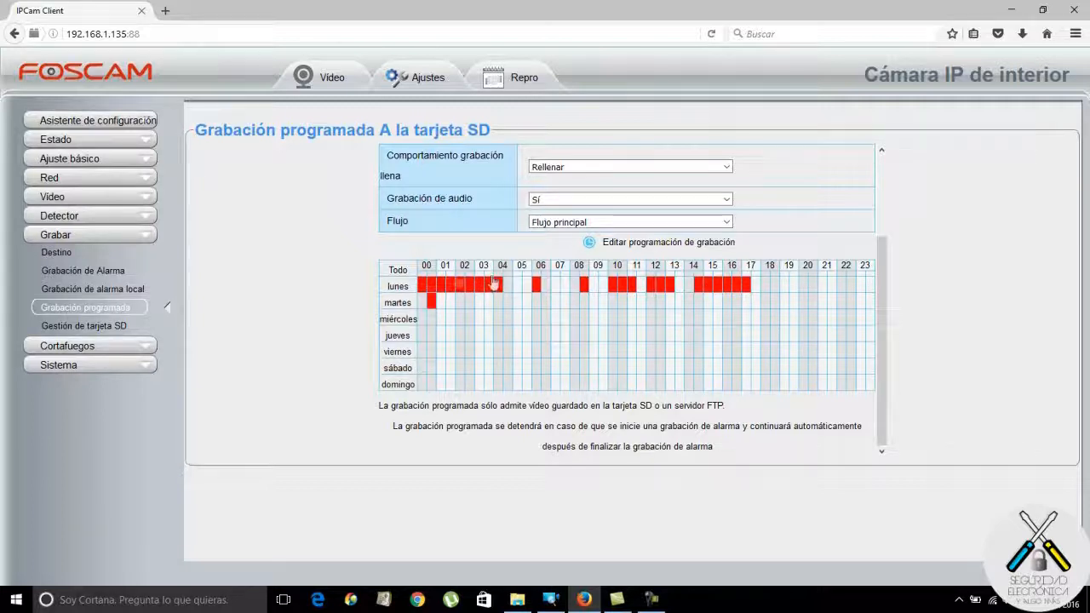
{"action": "left_click", "coordinate": [508, 316]}
{"action": "left_click", "coordinate": [469, 349]}
{"action": "left_click", "coordinate": [461, 300]}
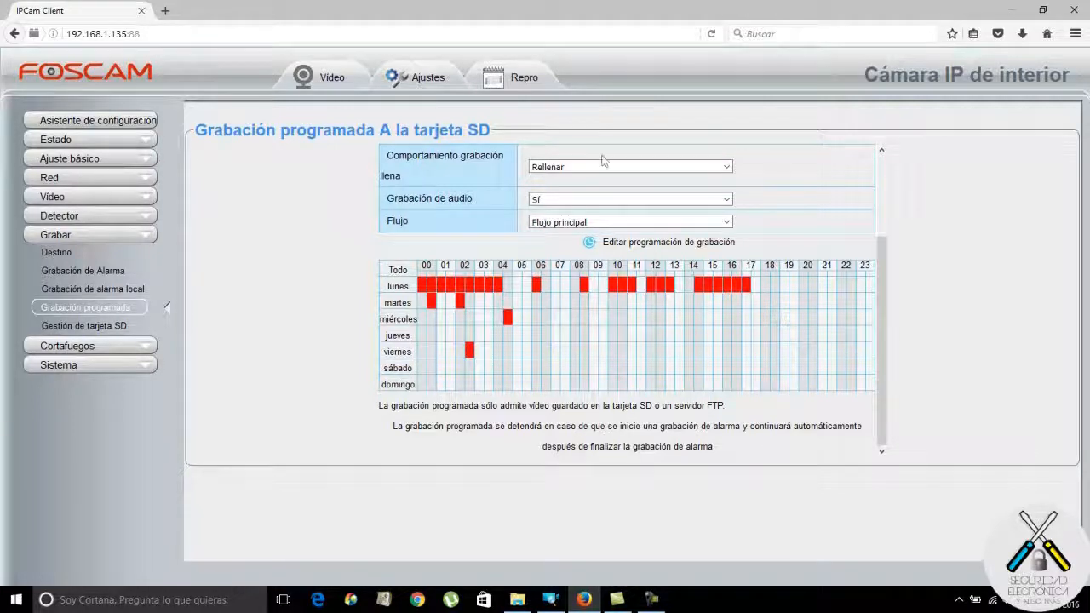
{"action": "left_click", "coordinate": [76, 328]}
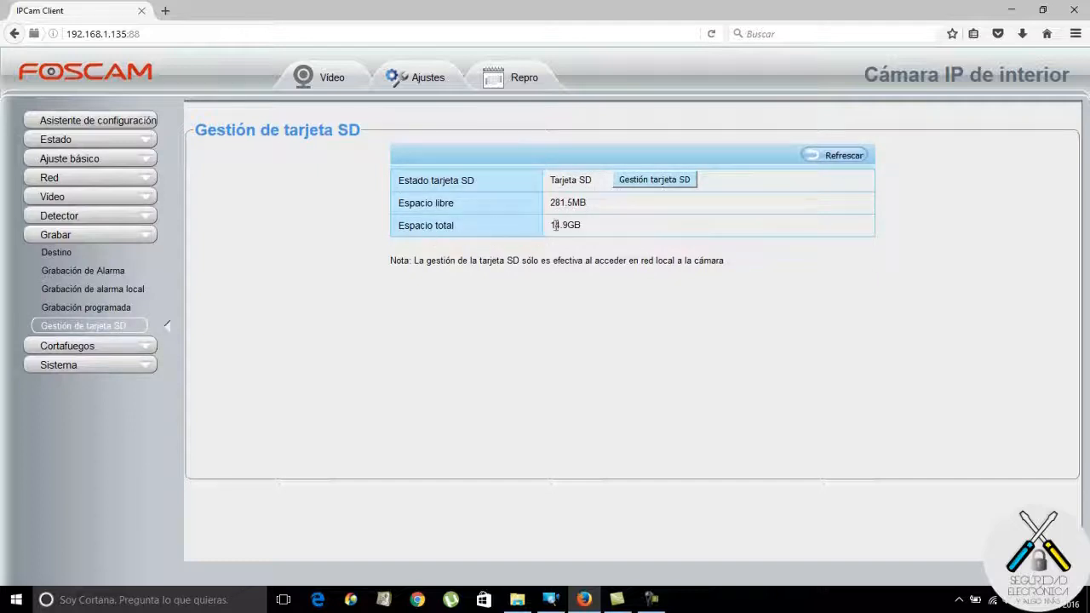
Launch 'Gestión tarjeta SD' to open the camera's FTP location at 192.168.1.135.
{"action": "left_click", "coordinate": [663, 181]}
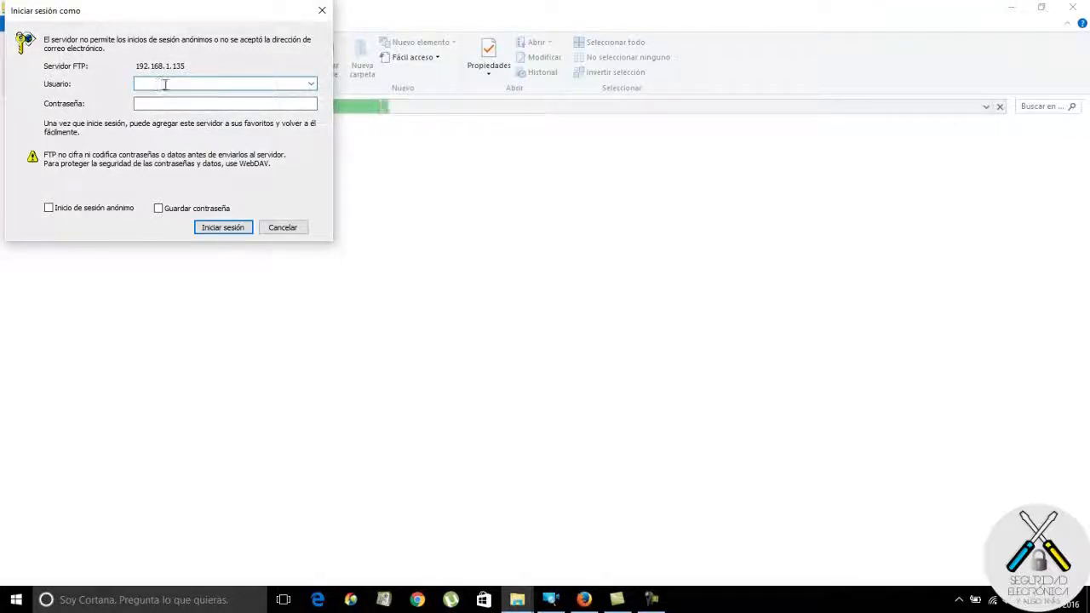
Check the empty Usuario list, then dismiss the 'Iniciar sesión como' dialog with Cancelar.
{"action": "left_click", "coordinate": [311, 84]}
{"action": "left_click", "coordinate": [257, 85]}
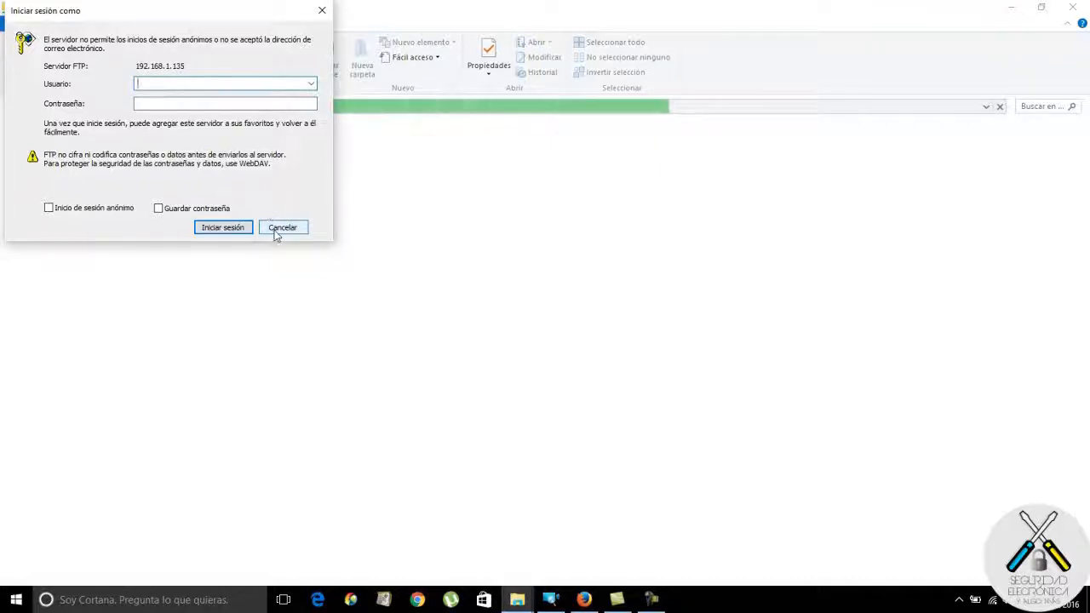
{"action": "left_click", "coordinate": [282, 230]}
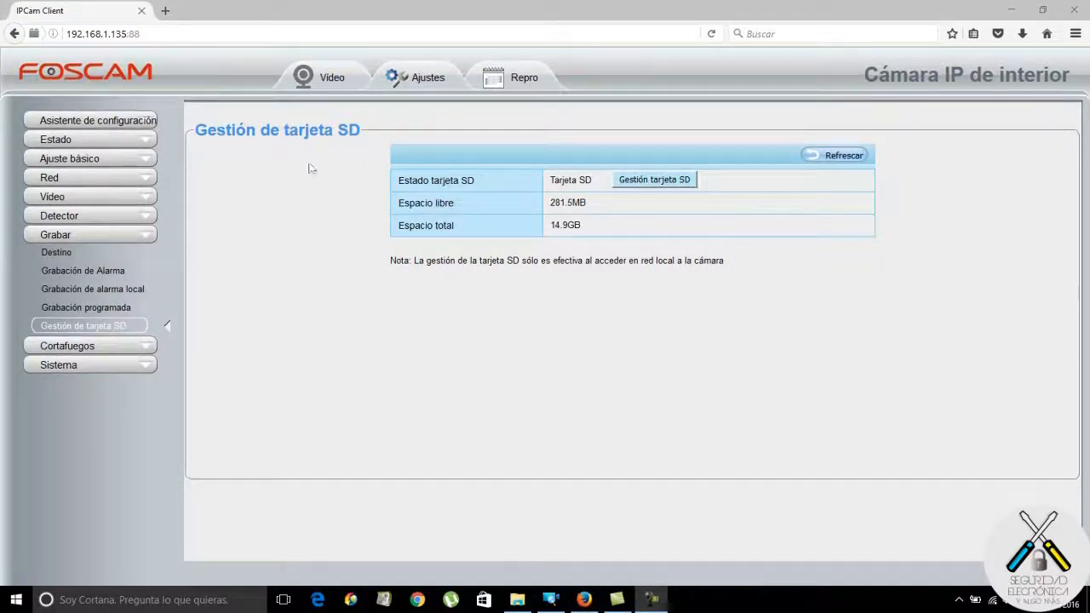
Relaunch 'Gestión tarjeta SD' so File Explorer reopens Internet › 192.168.1.135.
{"action": "left_click", "coordinate": [654, 186]}
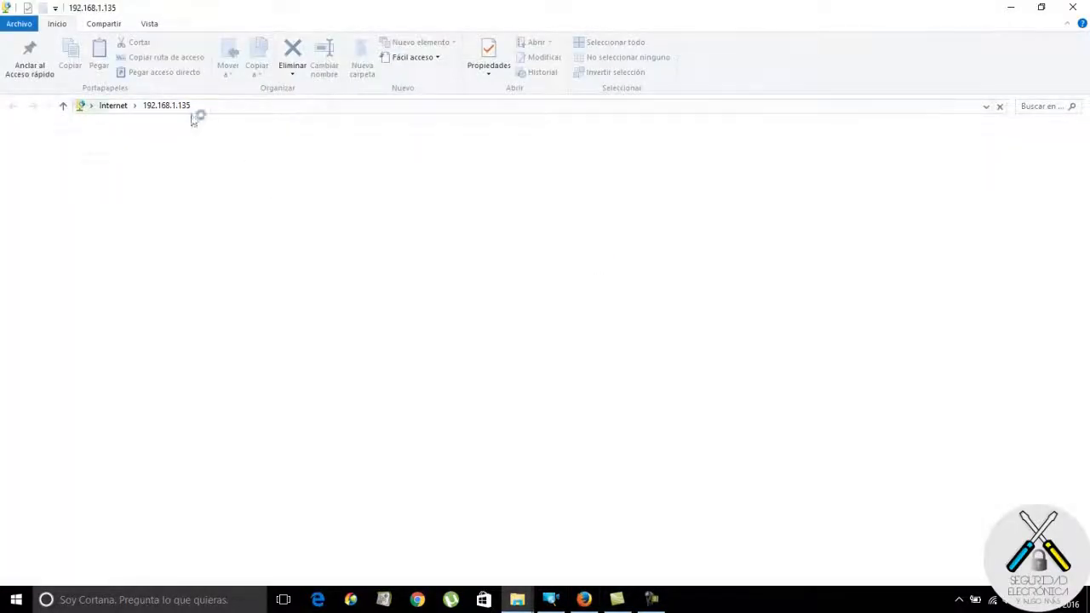
Sign in to the camera's FTP share with the user name and account password.
{"action": "type", "text": "usuario"}
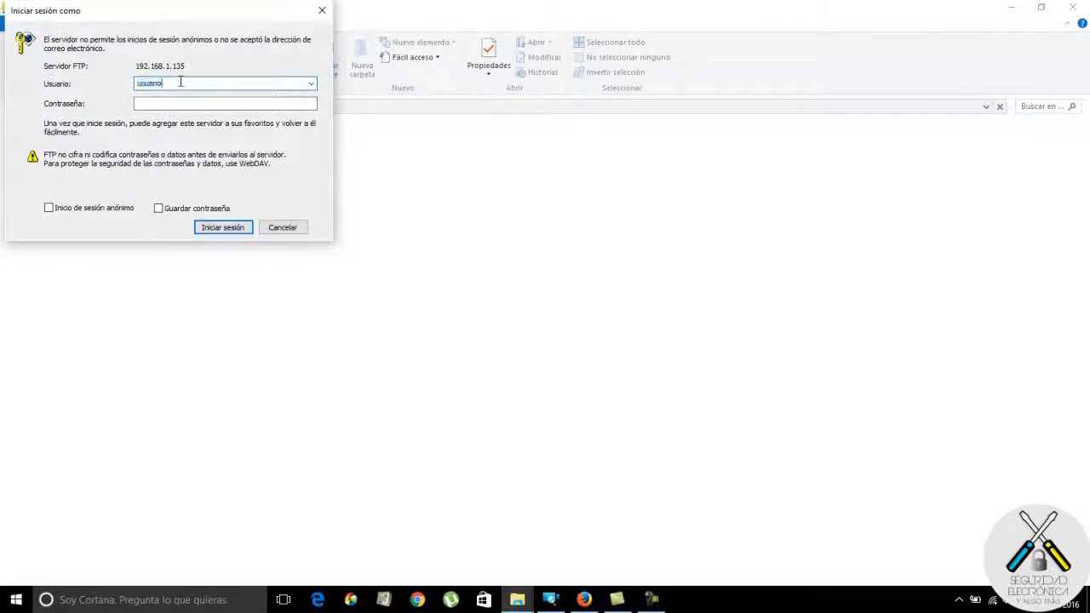
{"action": "left_click", "coordinate": [181, 104]}
{"action": "type", "text": "u"}
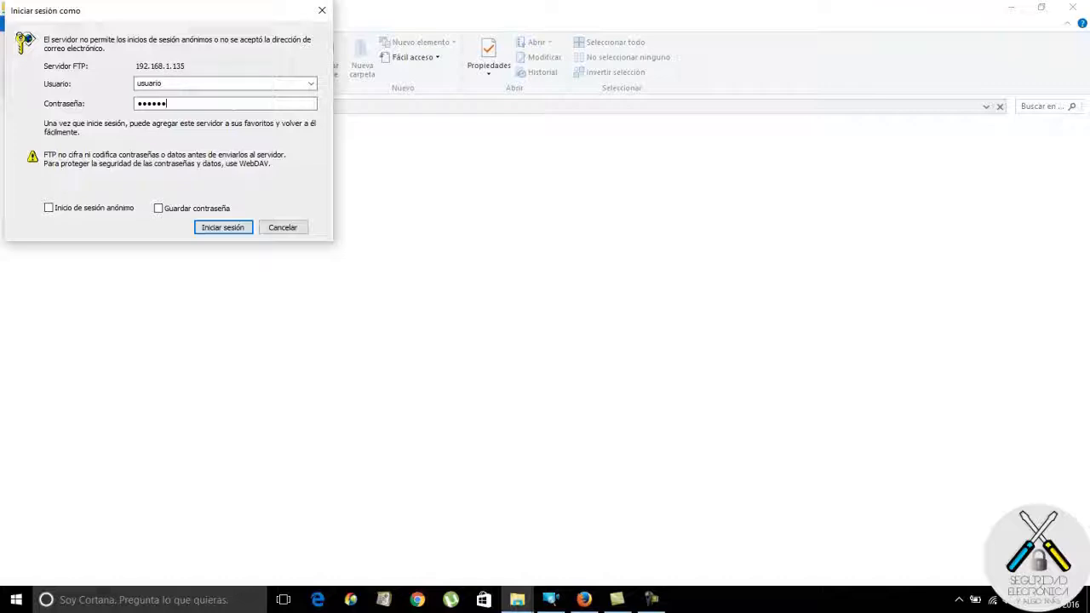
{"action": "key", "text": "BackSpace"}
{"action": "key", "text": "BackSpace"}
{"action": "key", "text": "BackSpace"}
{"action": "key", "text": "BackSpace"}
{"action": "key", "text": "BackSpace"}
{"action": "key", "text": "BackSpace"}
{"action": "type", "text": "123456"}
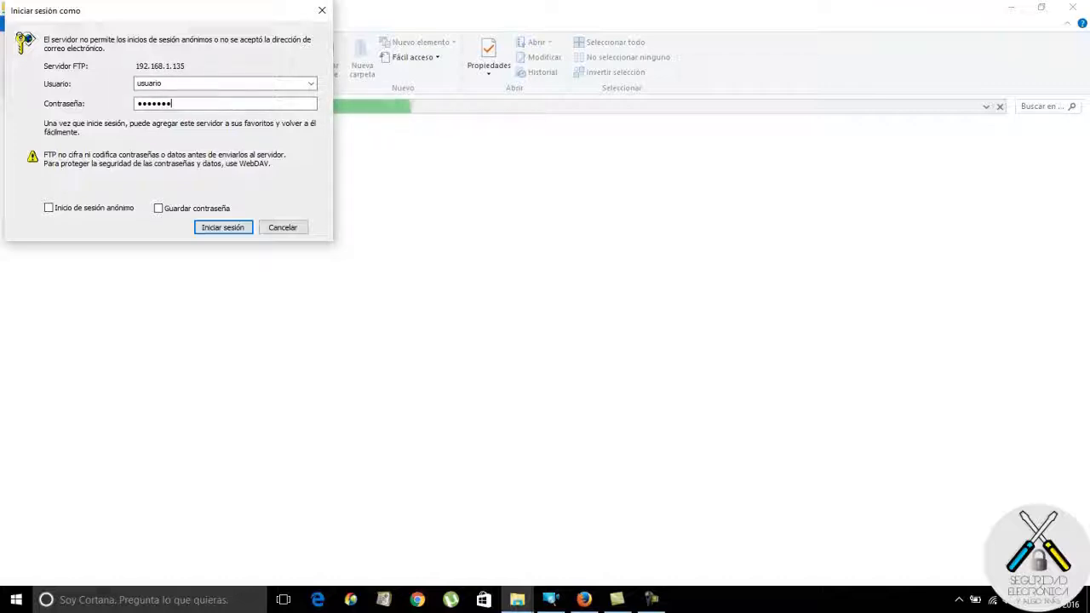
{"action": "left_click", "coordinate": [223, 227]}
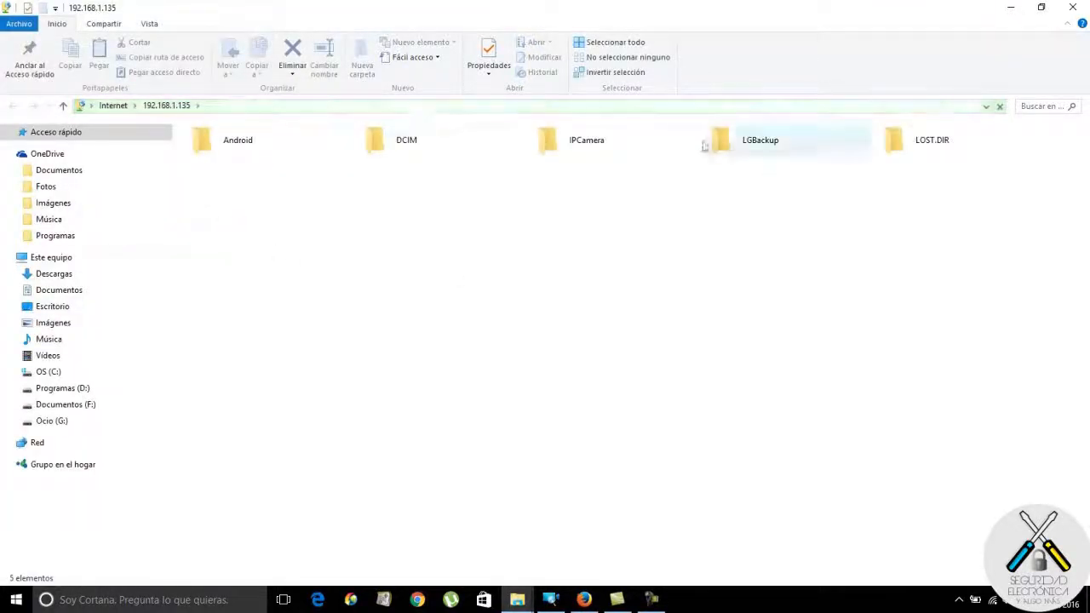
Open IPCamera › camera folder › record › 20161001 › 20161001_025343 to list the .avi clips.
{"action": "double_click", "coordinate": [586, 144]}
{"action": "left_click", "coordinate": [252, 145]}
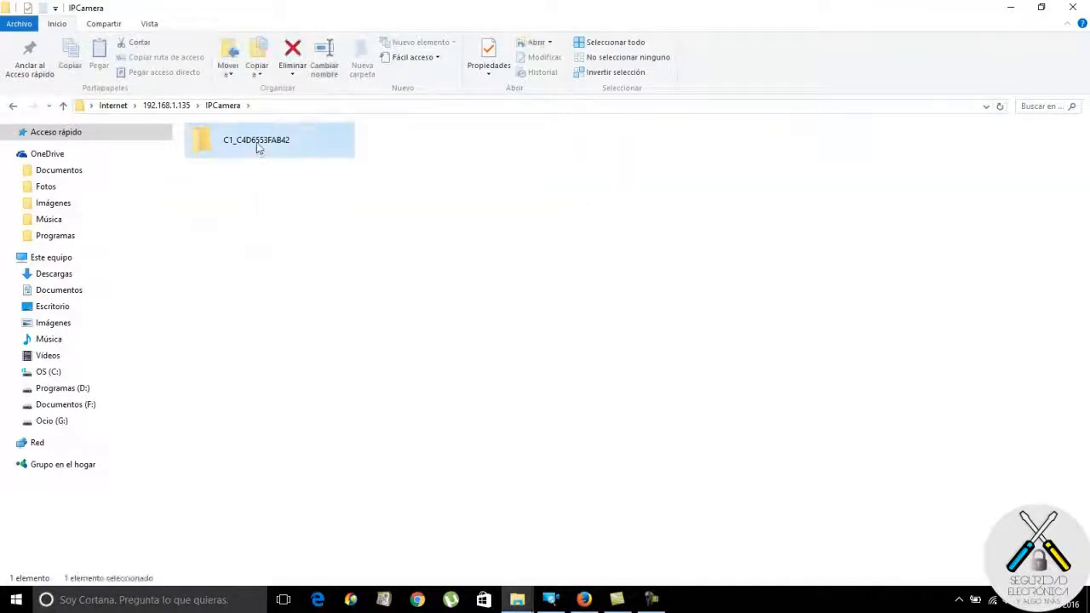
{"action": "double_click", "coordinate": [255, 146]}
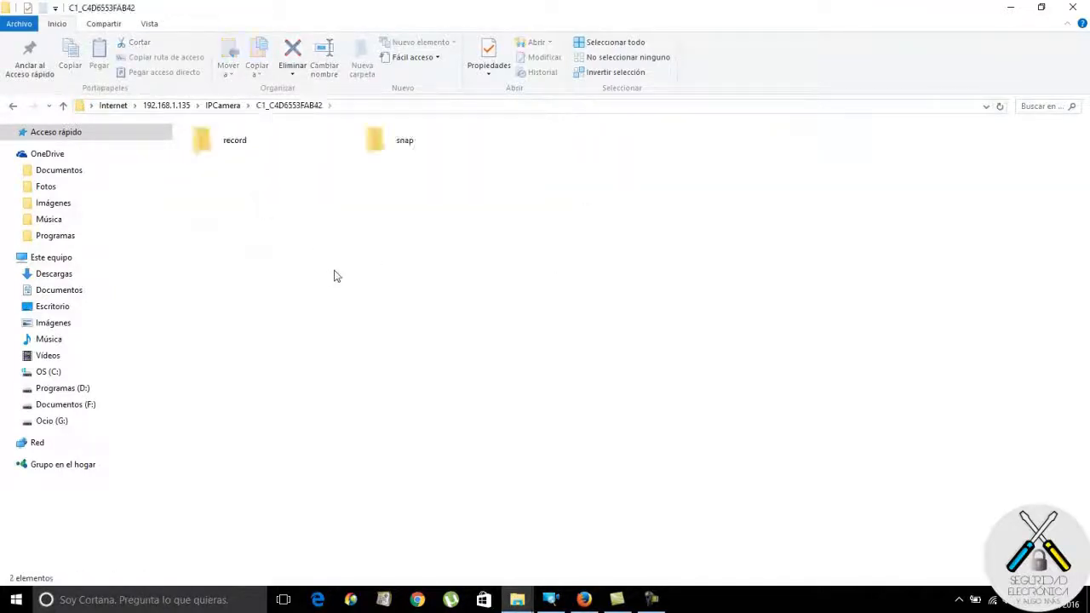
{"action": "left_click", "coordinate": [63, 106]}
{"action": "left_click", "coordinate": [63, 106]}
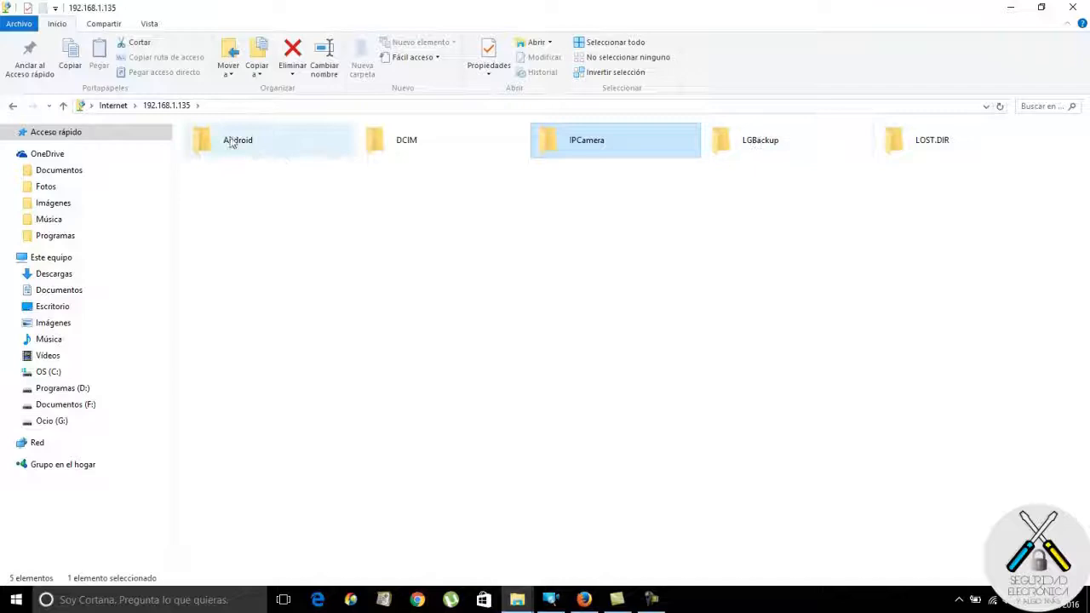
{"action": "double_click", "coordinate": [582, 145]}
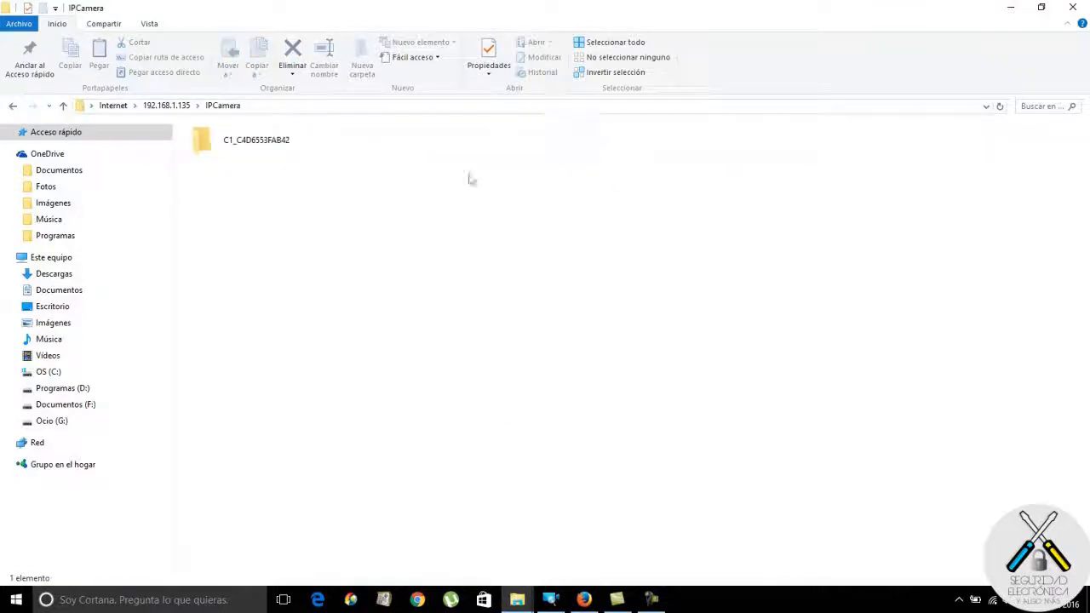
{"action": "double_click", "coordinate": [267, 145]}
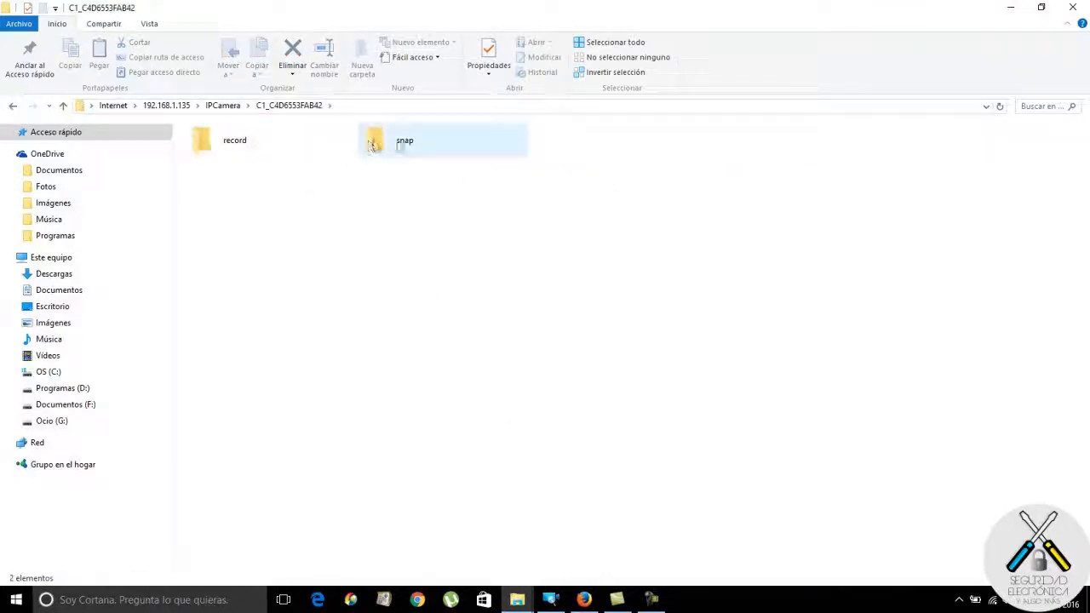
{"action": "double_click", "coordinate": [226, 145]}
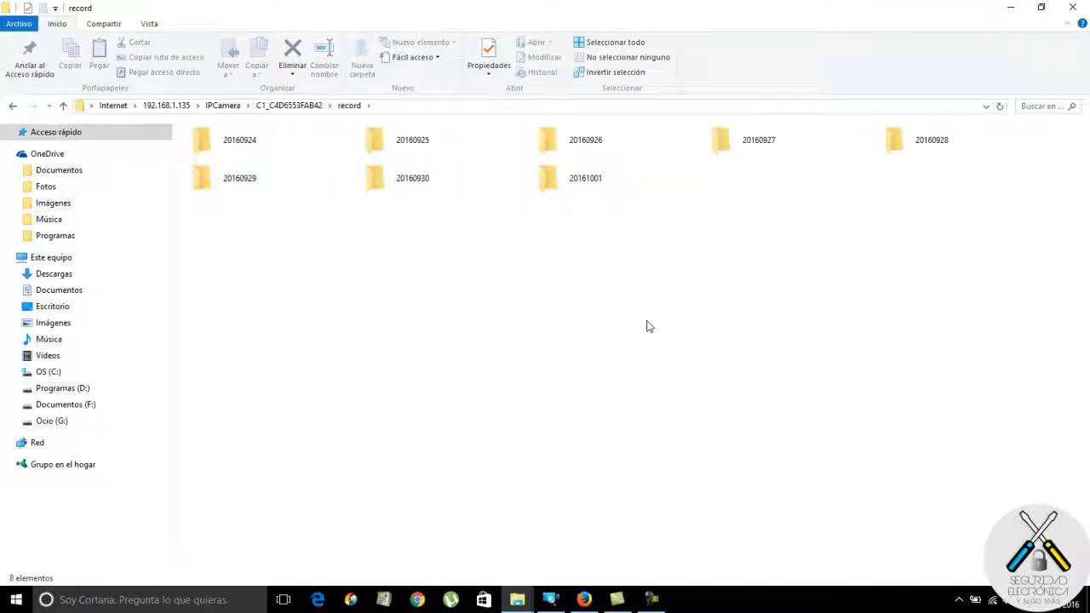
{"action": "double_click", "coordinate": [572, 181]}
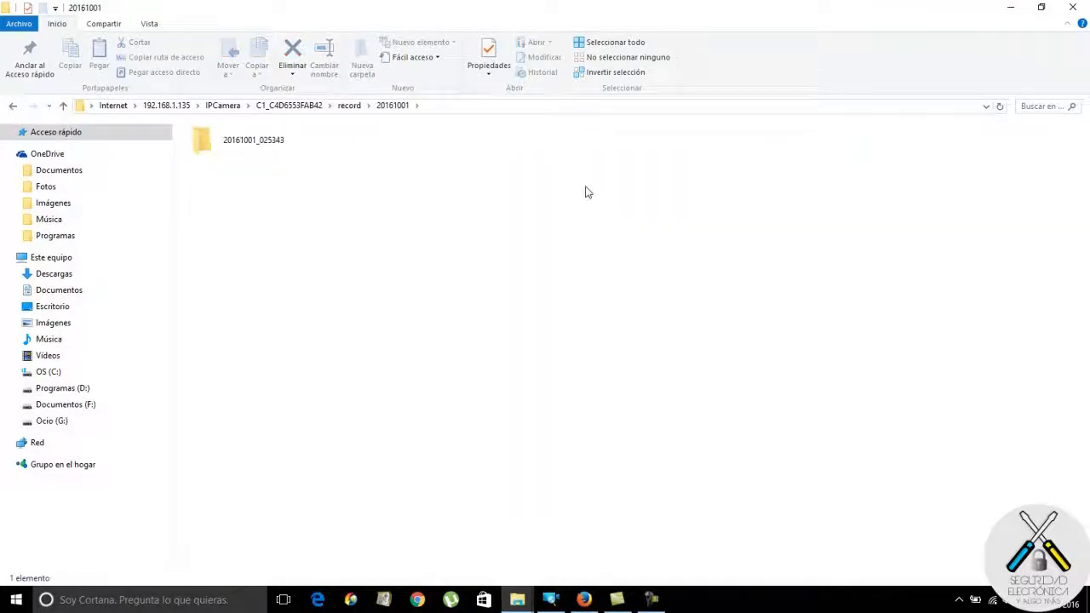
{"action": "double_click", "coordinate": [254, 141]}
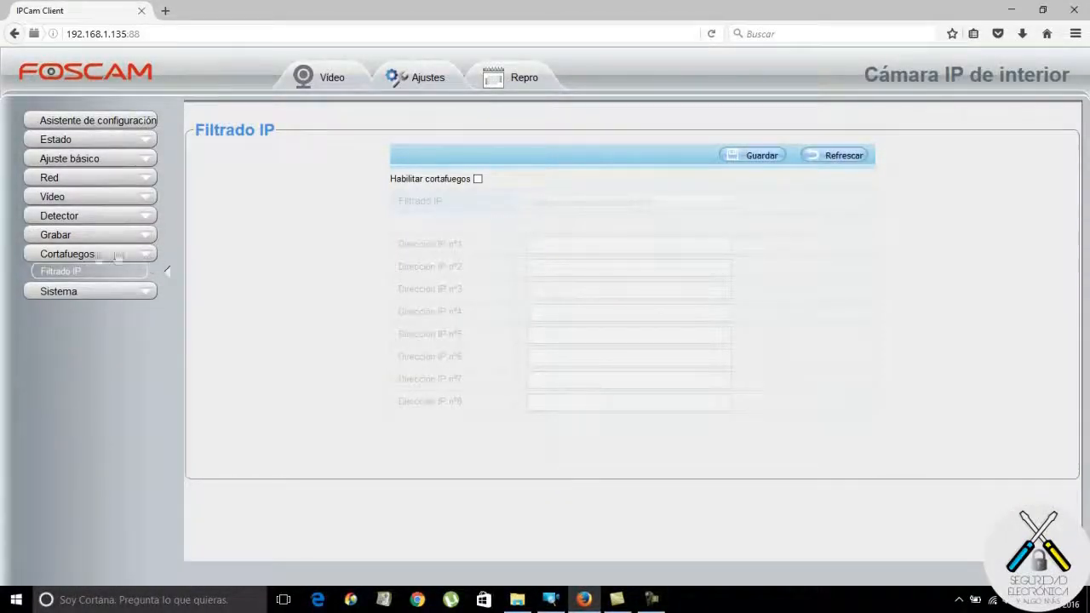
On Filtrado IP, enable the firewall with 'Bloquear acceso desde estas IP' mode.
{"action": "left_click", "coordinate": [67, 256]}
{"action": "left_click", "coordinate": [477, 179]}
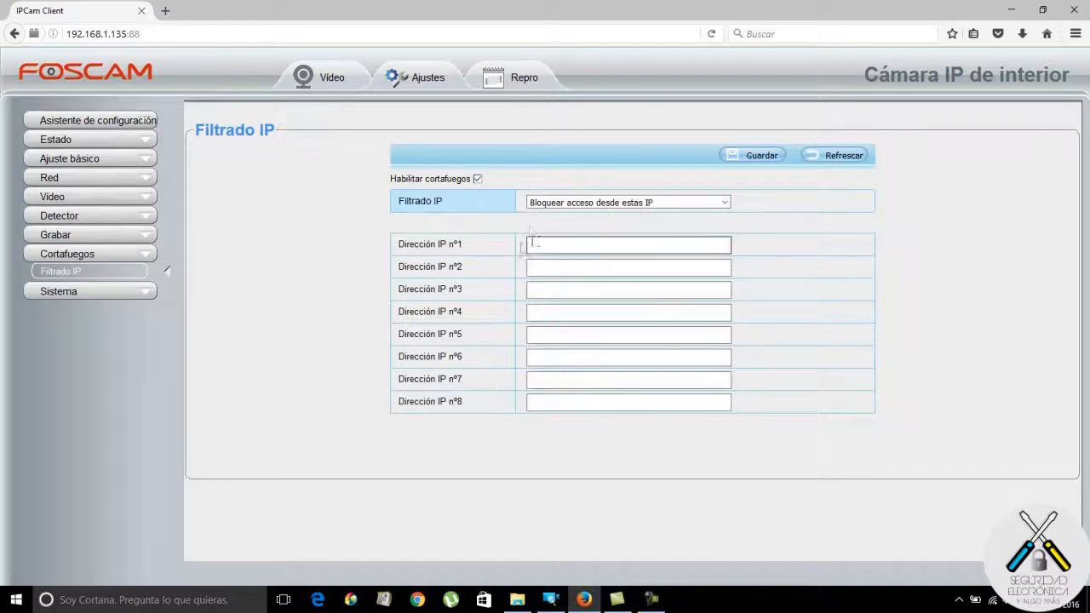
{"action": "left_click", "coordinate": [724, 203]}
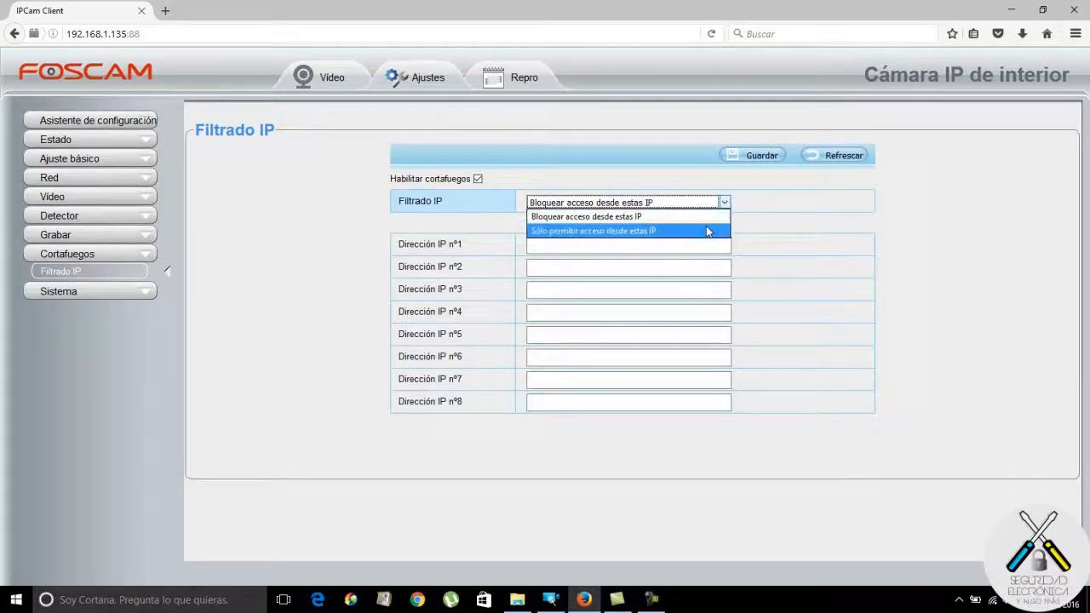
{"action": "left_click", "coordinate": [783, 254]}
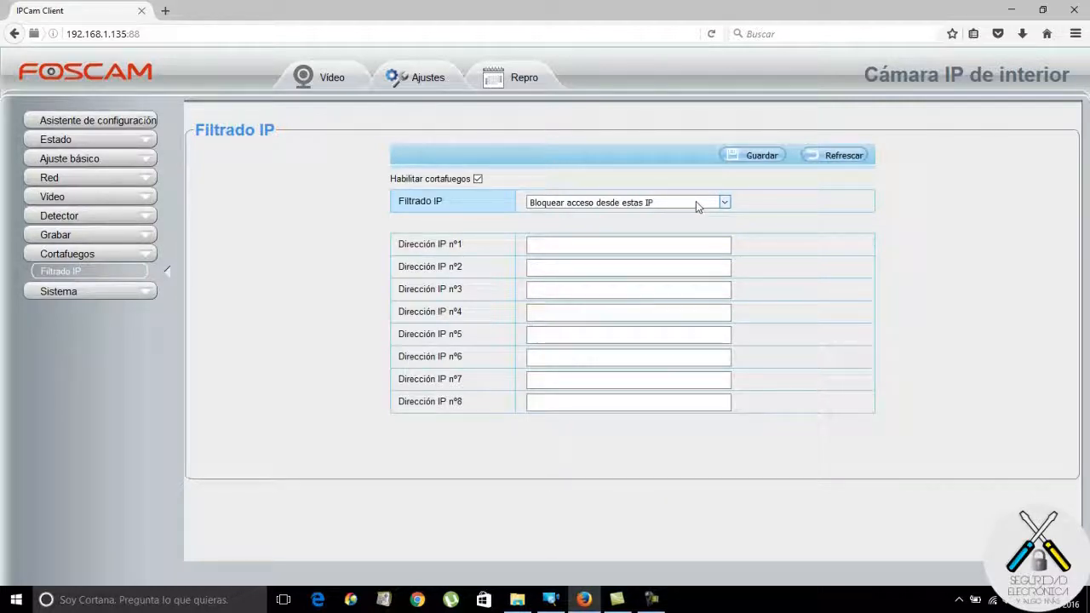
Briefly try allow-only filtering, revert to blocking listed IPs, and select the IP address fields.
{"action": "left_click", "coordinate": [664, 246]}
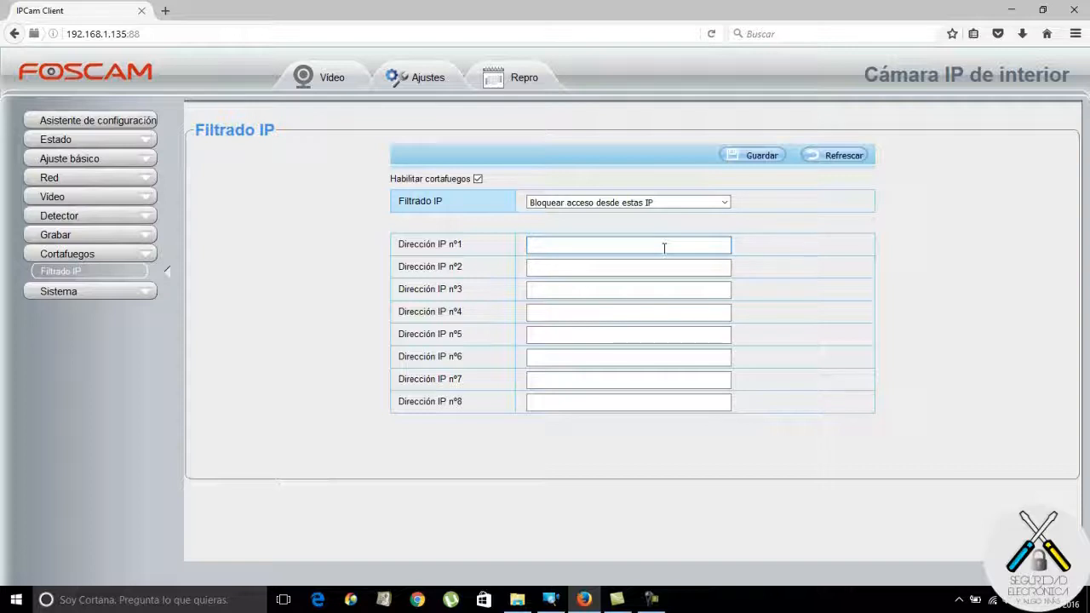
{"action": "left_click", "coordinate": [725, 205]}
{"action": "left_click", "coordinate": [717, 232]}
{"action": "left_click", "coordinate": [725, 205]}
{"action": "left_click", "coordinate": [721, 218]}
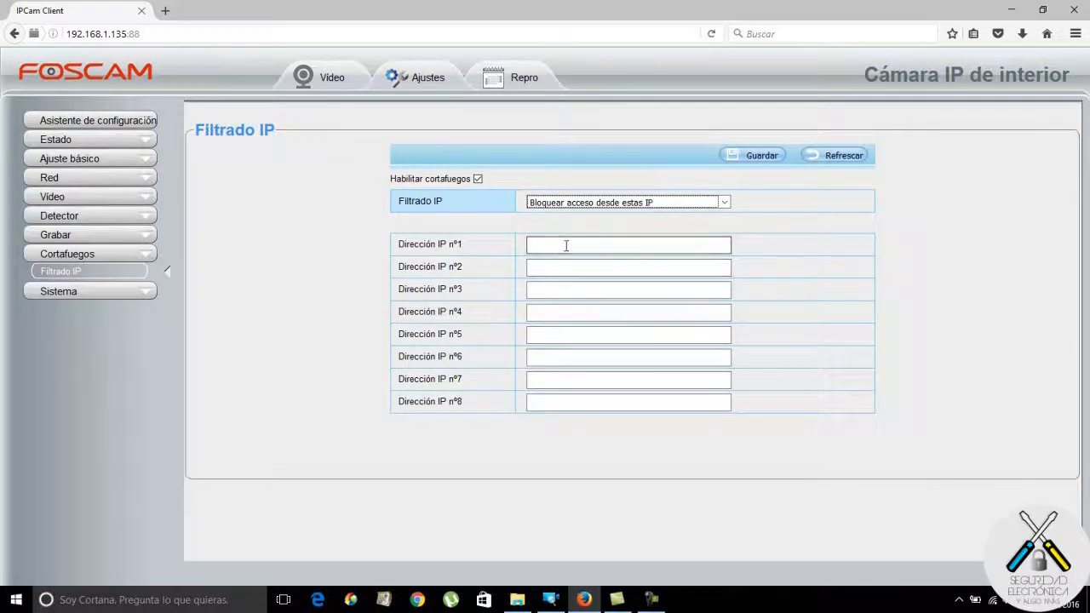
{"action": "left_click", "coordinate": [568, 289]}
{"action": "left_click", "coordinate": [568, 314]}
{"action": "left_click", "coordinate": [569, 333]}
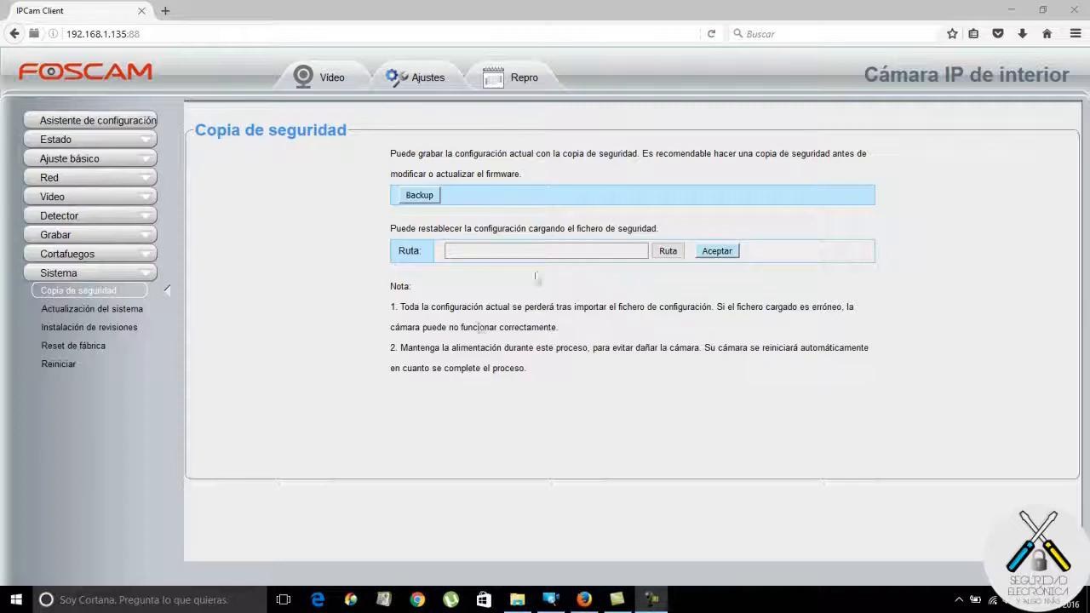
Visit Actualización del sistema, Instalación de revisiones, Reset de fábrica and Reiniciar, then return to Video.
{"action": "left_click", "coordinate": [108, 314]}
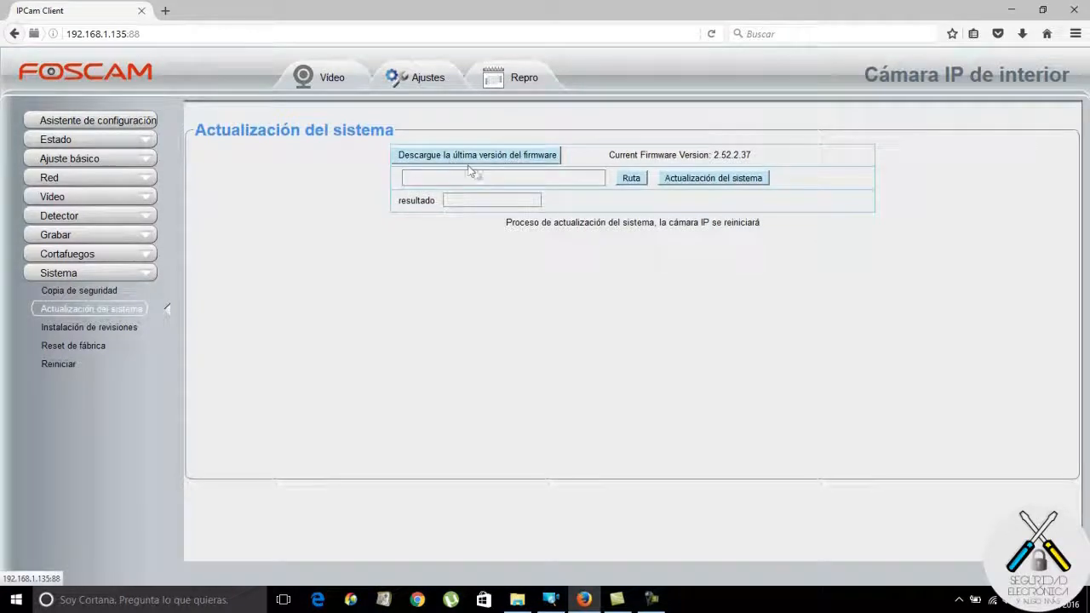
{"action": "left_click", "coordinate": [109, 329]}
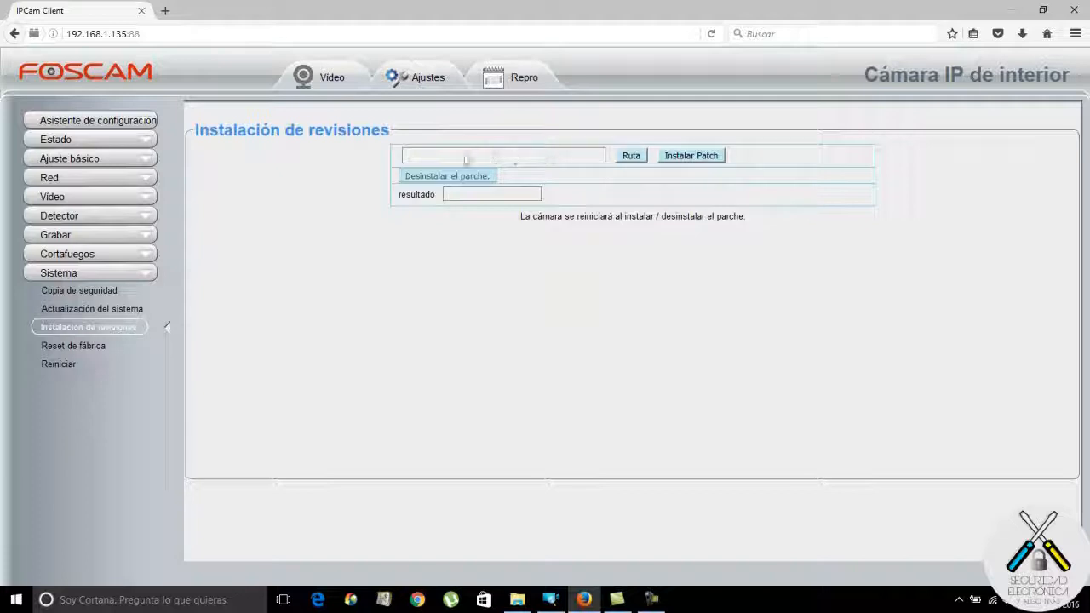
{"action": "left_click", "coordinate": [92, 350]}
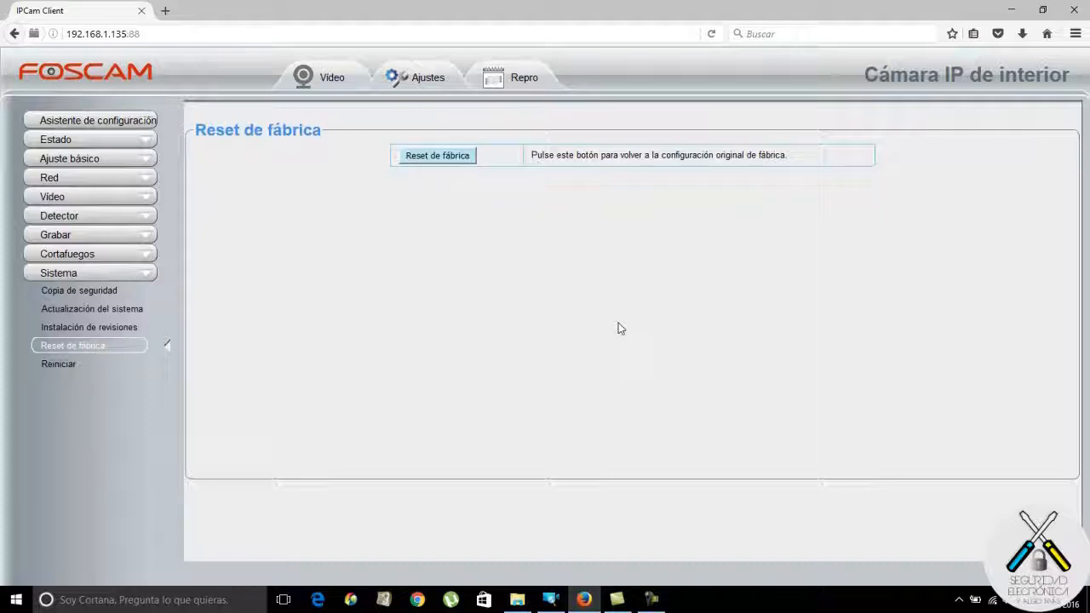
{"action": "left_click", "coordinate": [60, 364]}
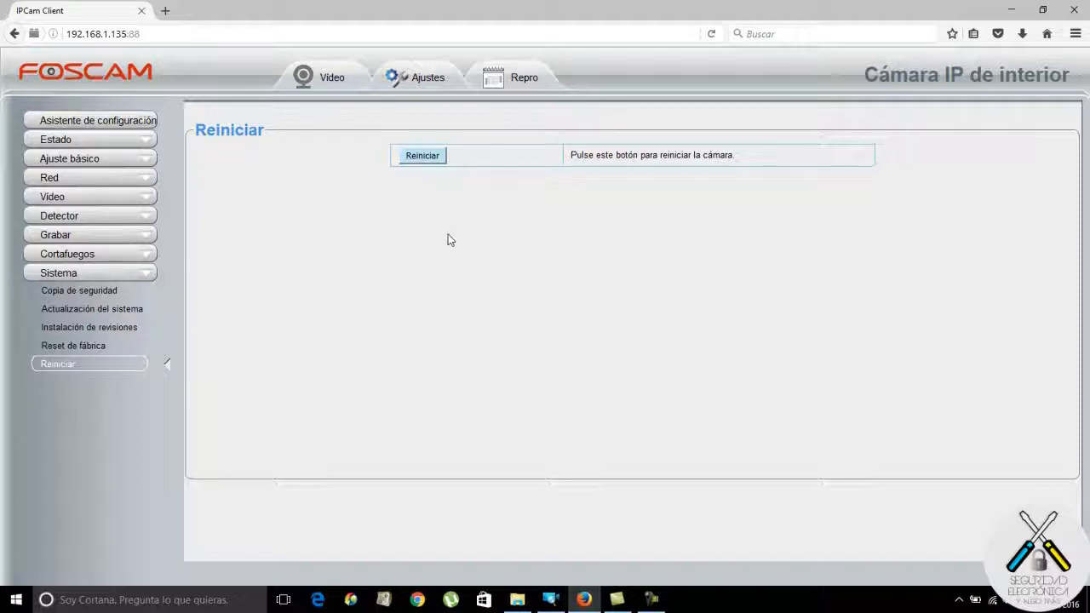
{"action": "left_click", "coordinate": [436, 157]}
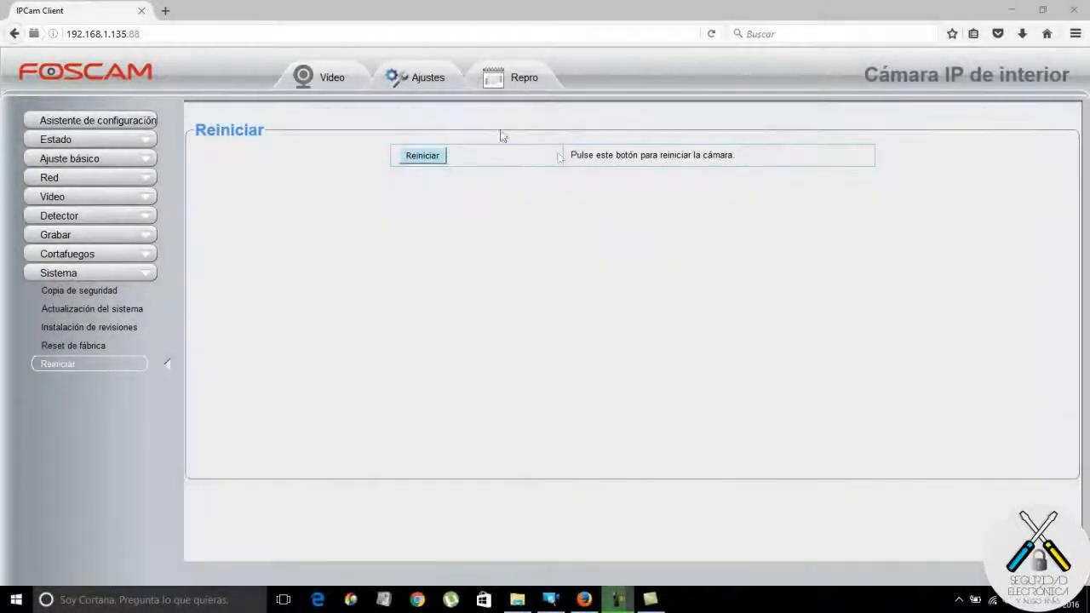
{"action": "left_click", "coordinate": [335, 81]}
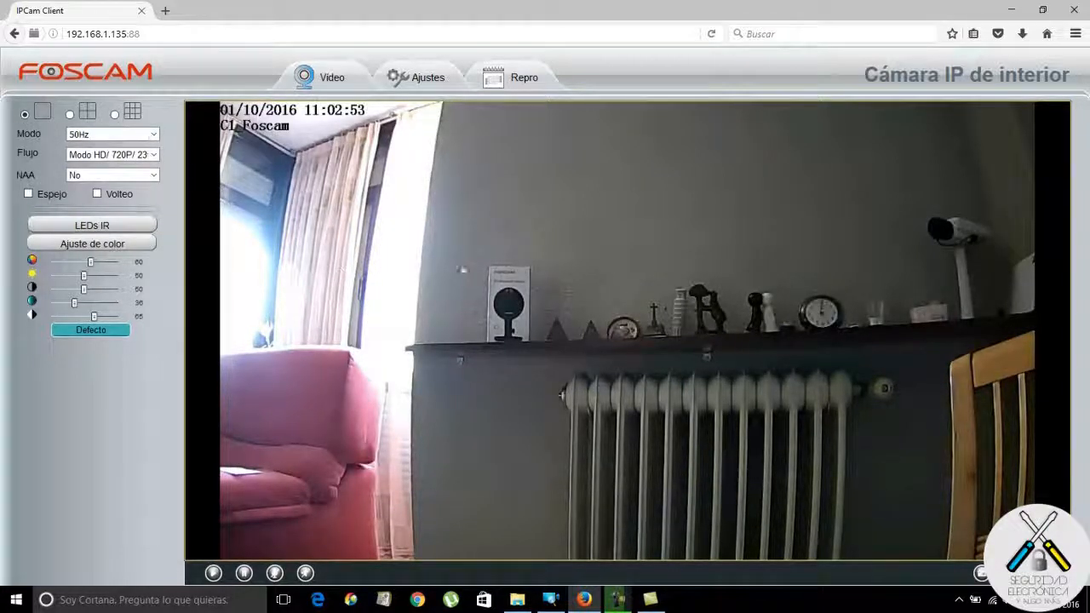
{"action": "left_click", "coordinate": [154, 135]}
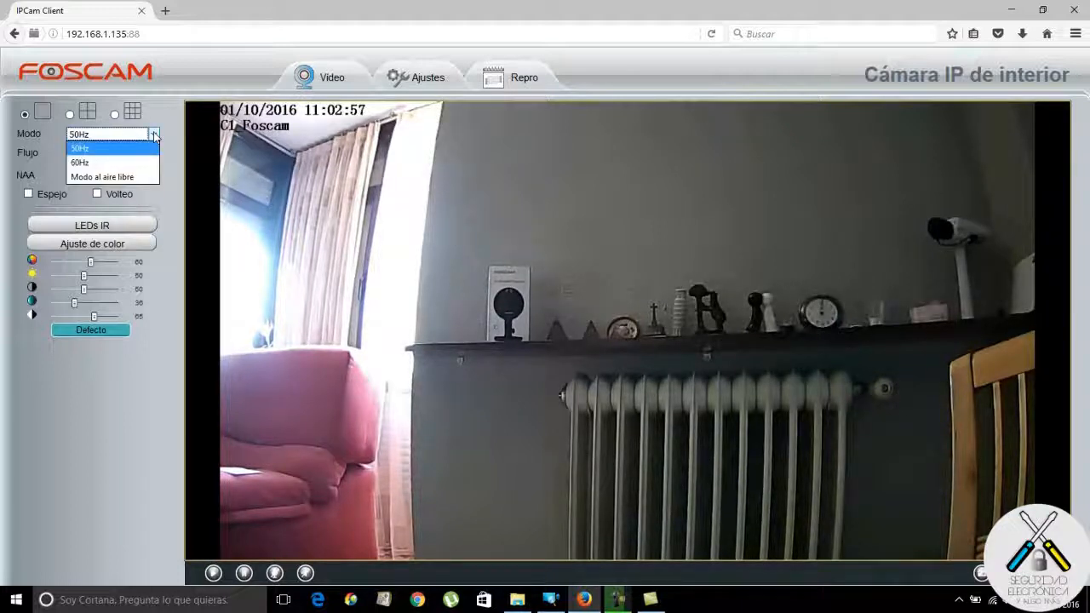
{"action": "left_click", "coordinate": [79, 148]}
{"action": "left_click", "coordinate": [153, 155]}
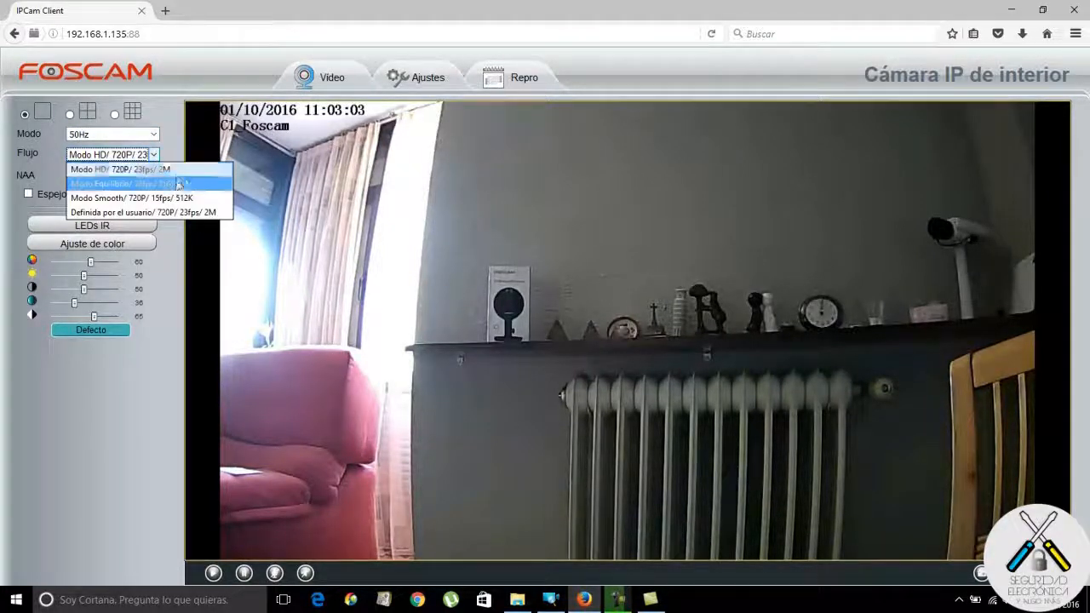
{"action": "left_click", "coordinate": [175, 184]}
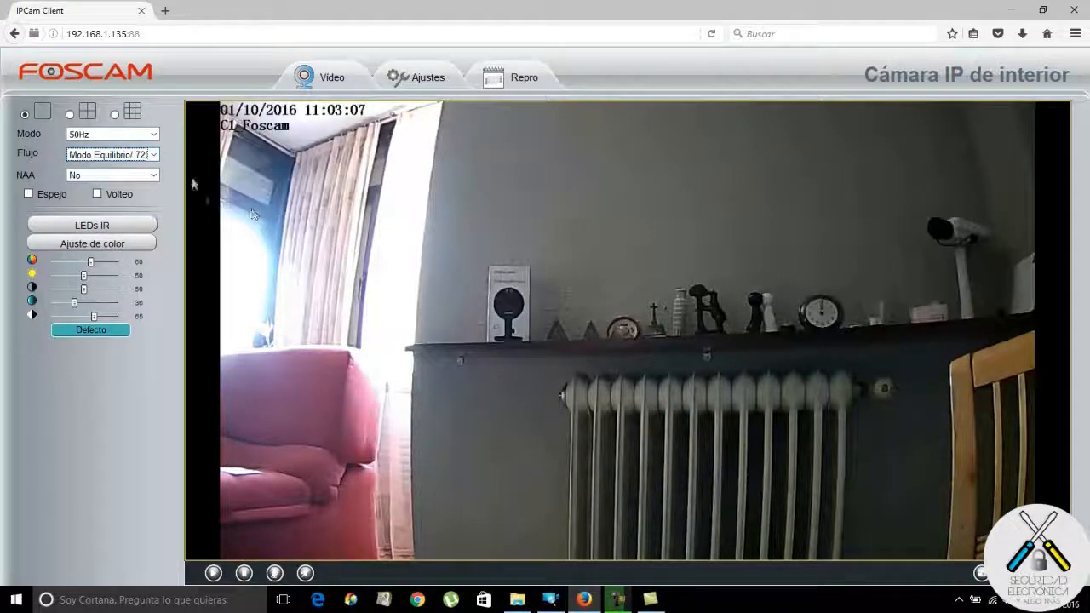
{"action": "left_click", "coordinate": [153, 155]}
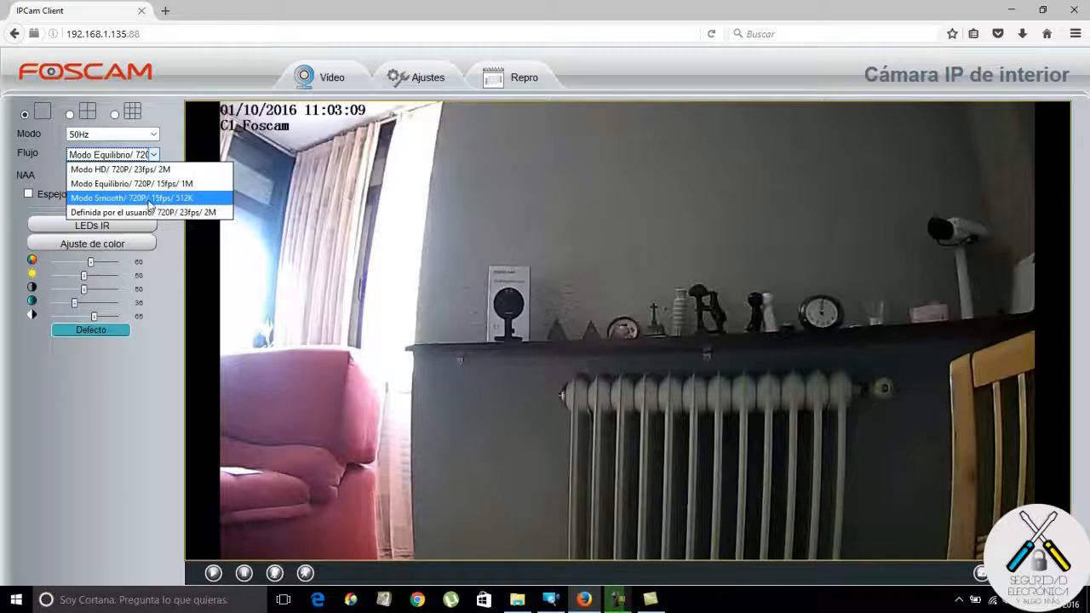
{"action": "left_click", "coordinate": [149, 200]}
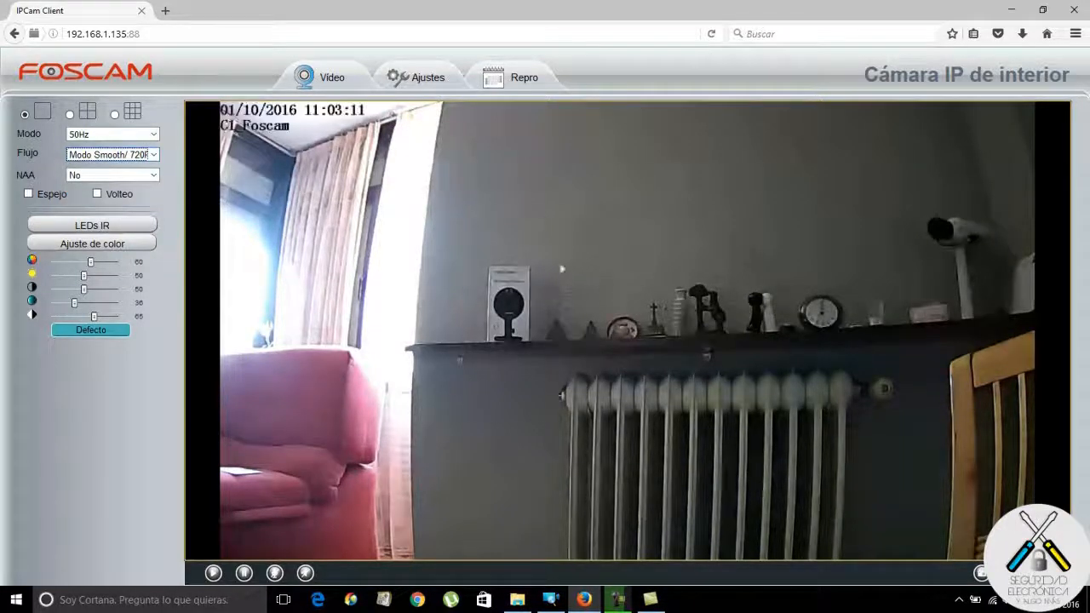
{"action": "left_click", "coordinate": [154, 156]}
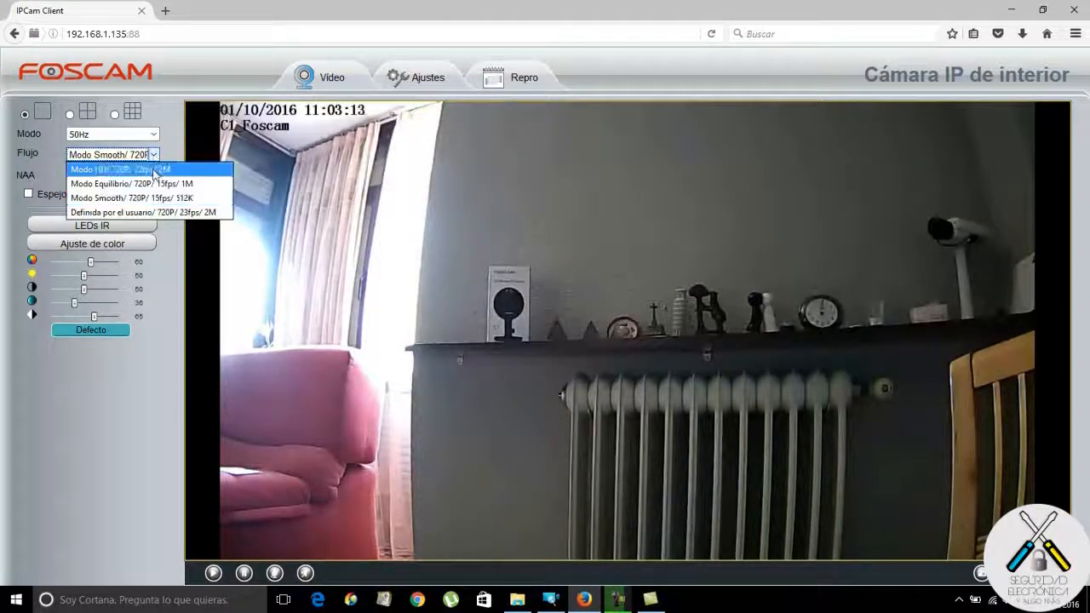
{"action": "left_click", "coordinate": [153, 170]}
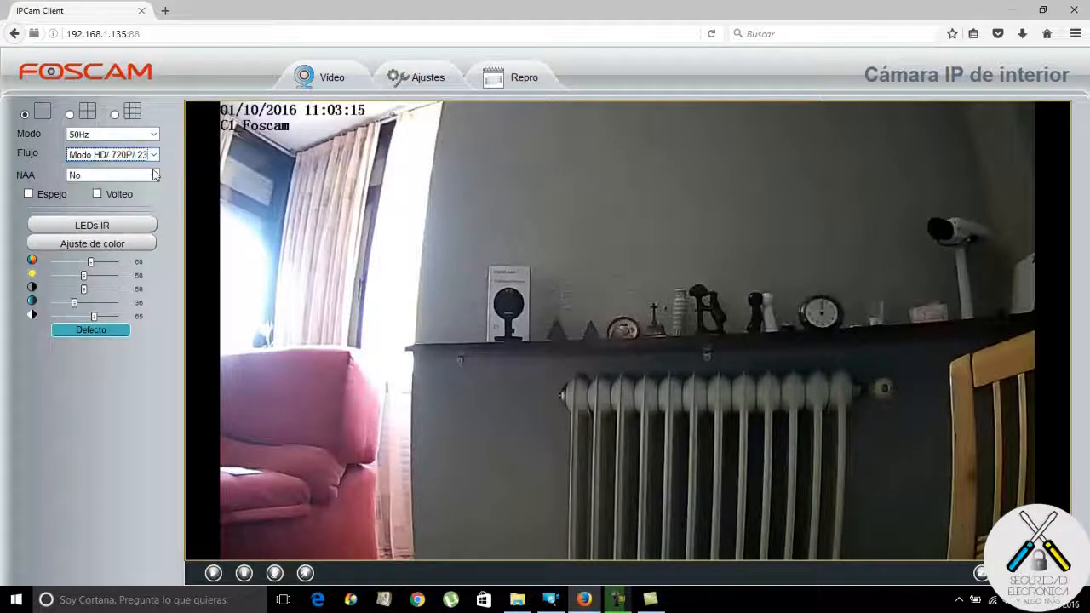
{"action": "left_click", "coordinate": [154, 156]}
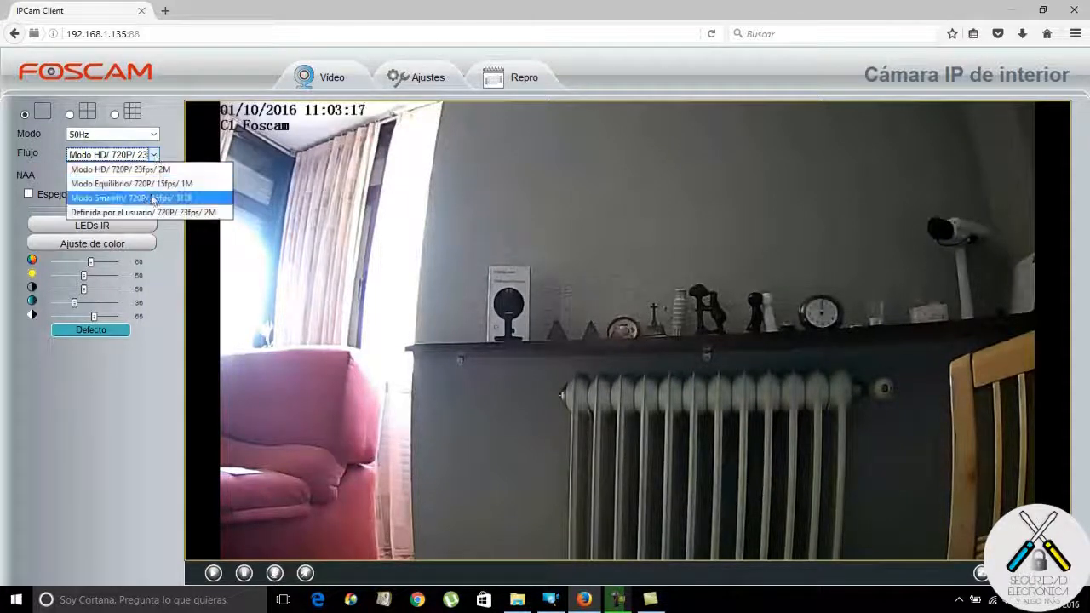
{"action": "left_click", "coordinate": [119, 198]}
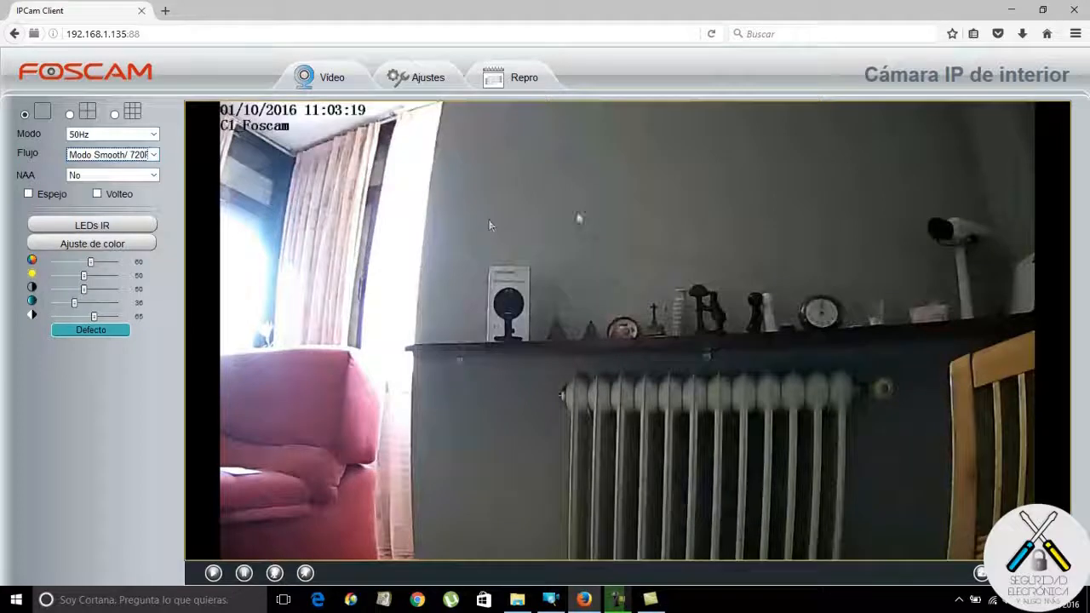
{"action": "left_click", "coordinate": [154, 155]}
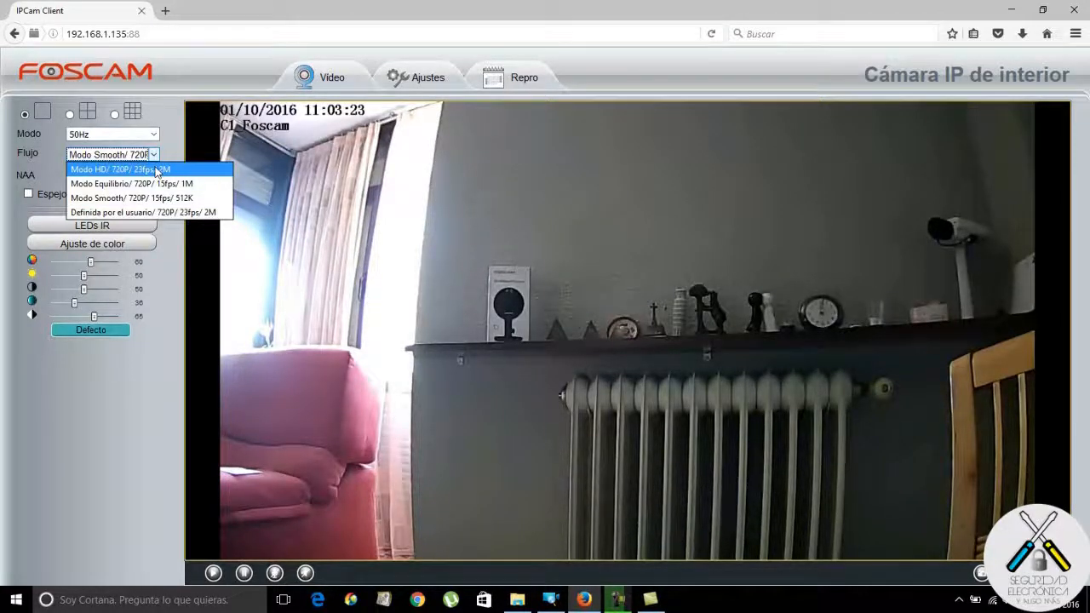
{"action": "left_click", "coordinate": [157, 171]}
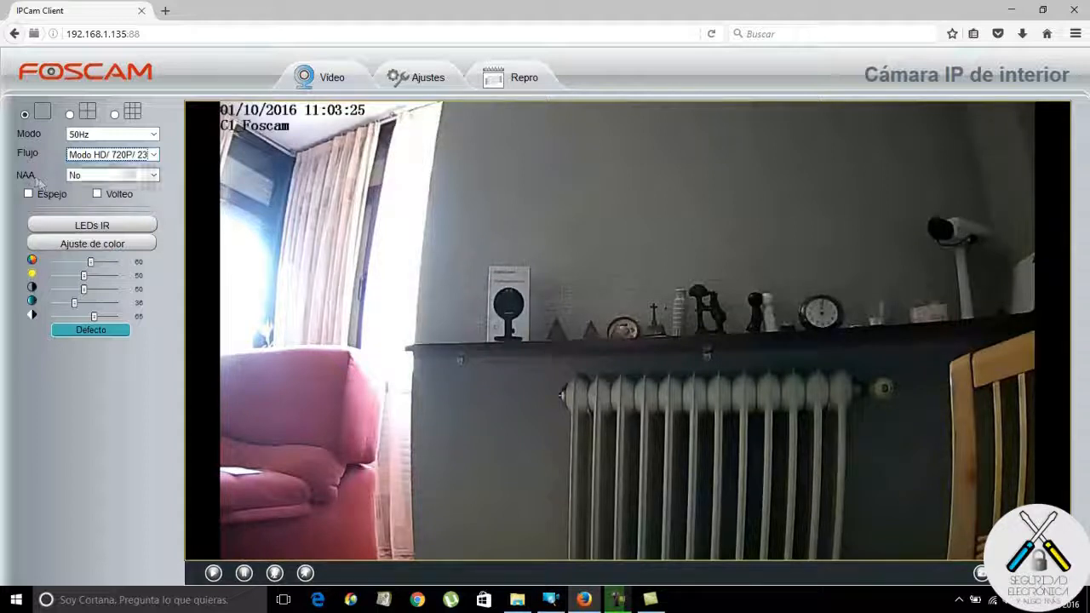
{"action": "left_click", "coordinate": [153, 175]}
{"action": "left_click", "coordinate": [147, 202]}
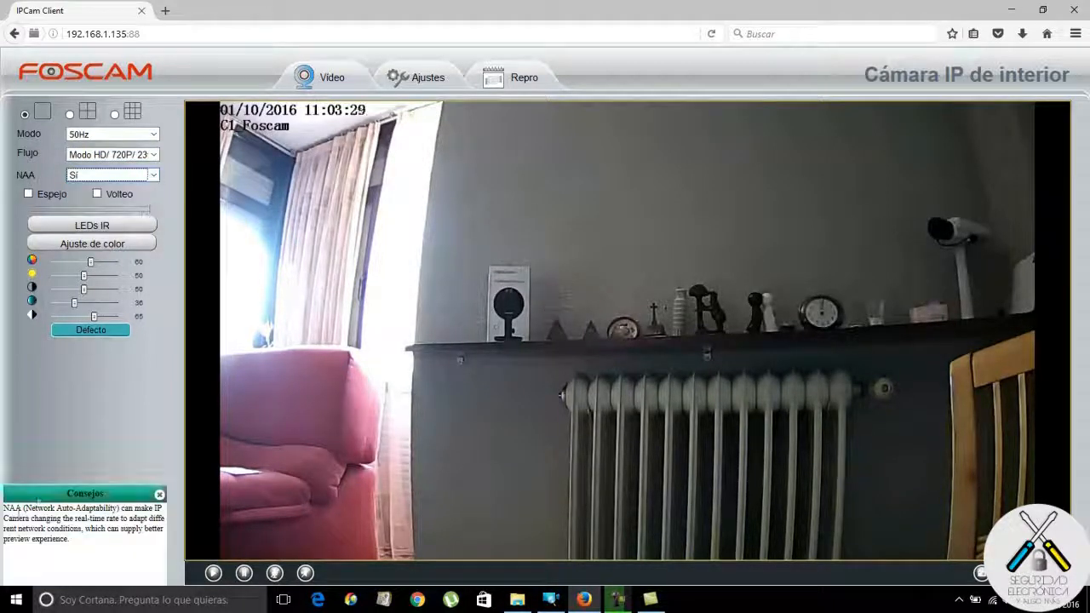
{"action": "left_click", "coordinate": [154, 175]}
{"action": "left_click", "coordinate": [119, 188]}
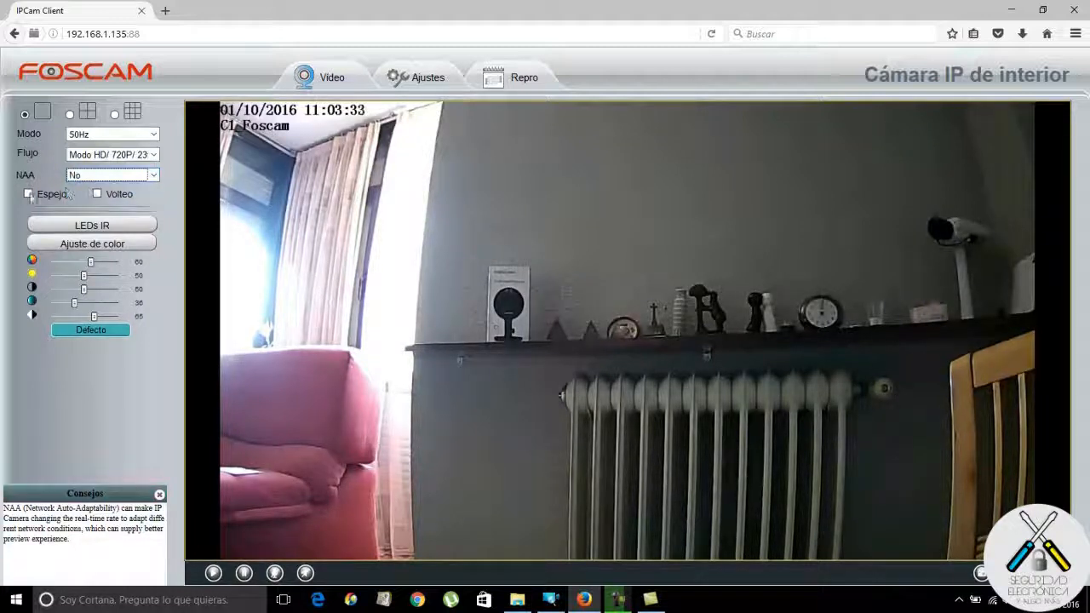
{"action": "left_click", "coordinate": [28, 194]}
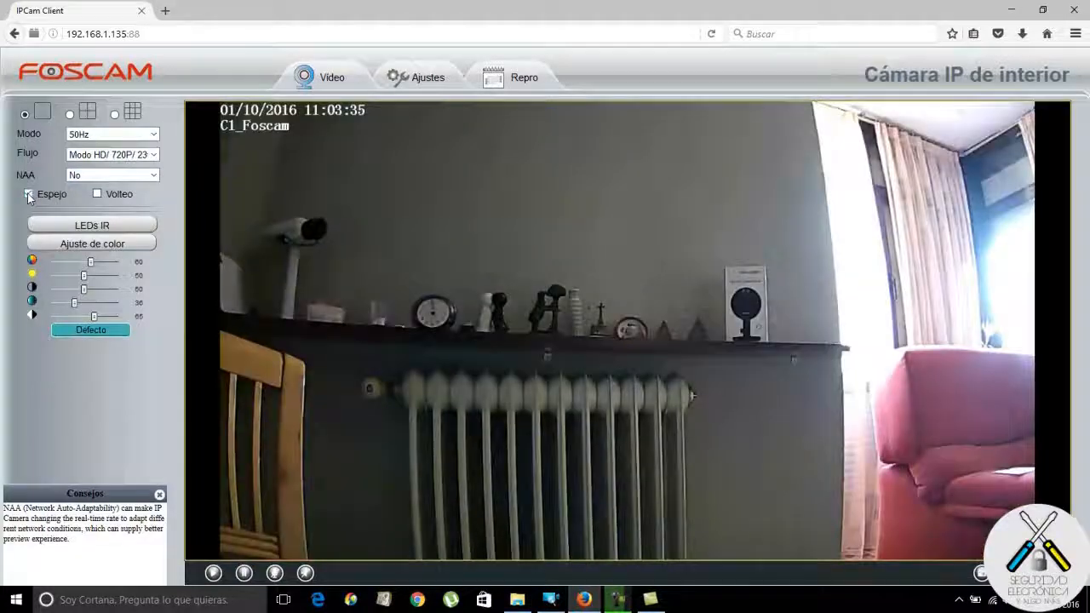
{"action": "left_click", "coordinate": [28, 194]}
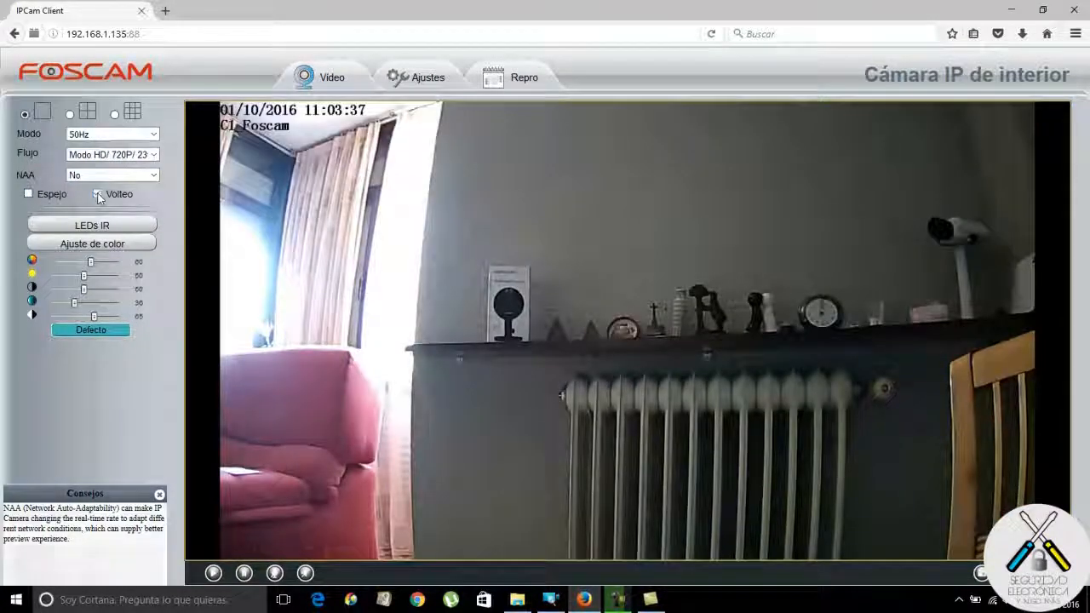
{"action": "left_click", "coordinate": [99, 195]}
{"action": "left_click", "coordinate": [99, 195]}
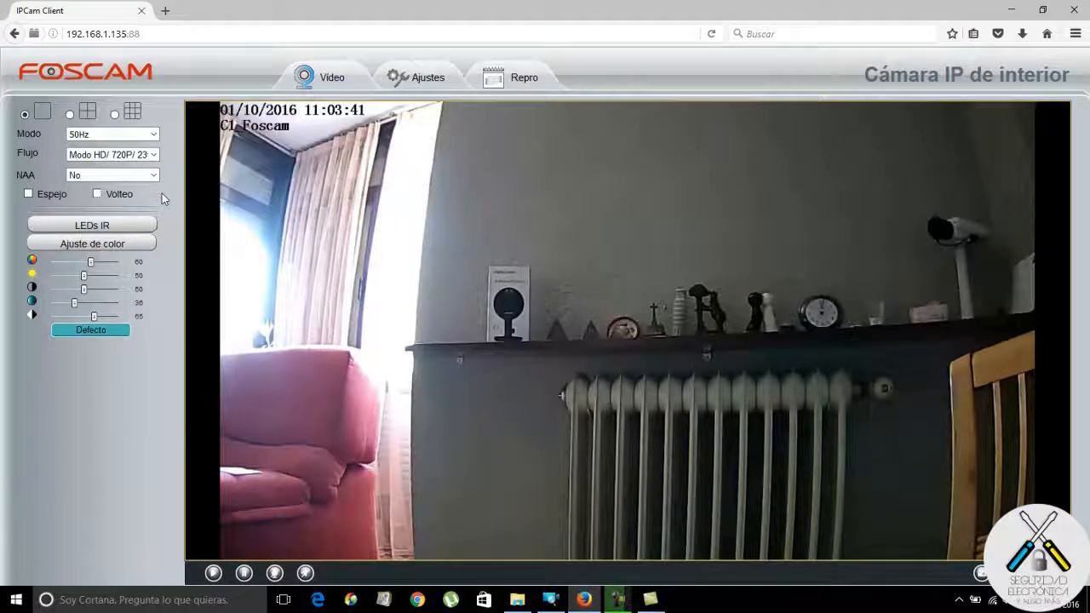
Toggle Volteo on and off, keep LEDs IR on Modo Auto, and view Ajuste de color.
{"action": "left_click", "coordinate": [97, 195]}
{"action": "left_click", "coordinate": [97, 195]}
{"action": "left_click", "coordinate": [102, 225]}
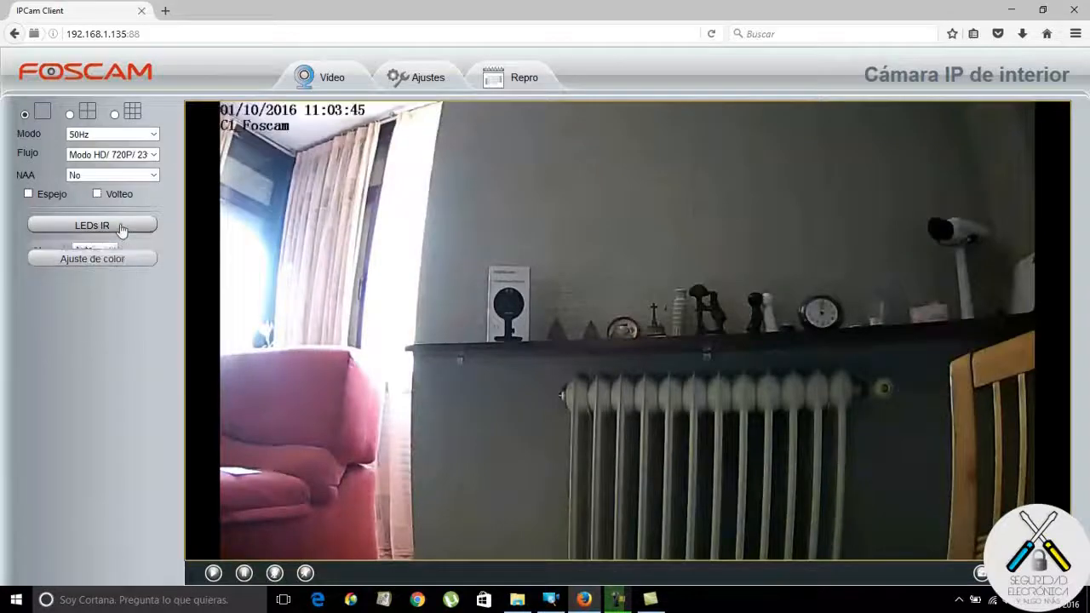
{"action": "left_click", "coordinate": [101, 254]}
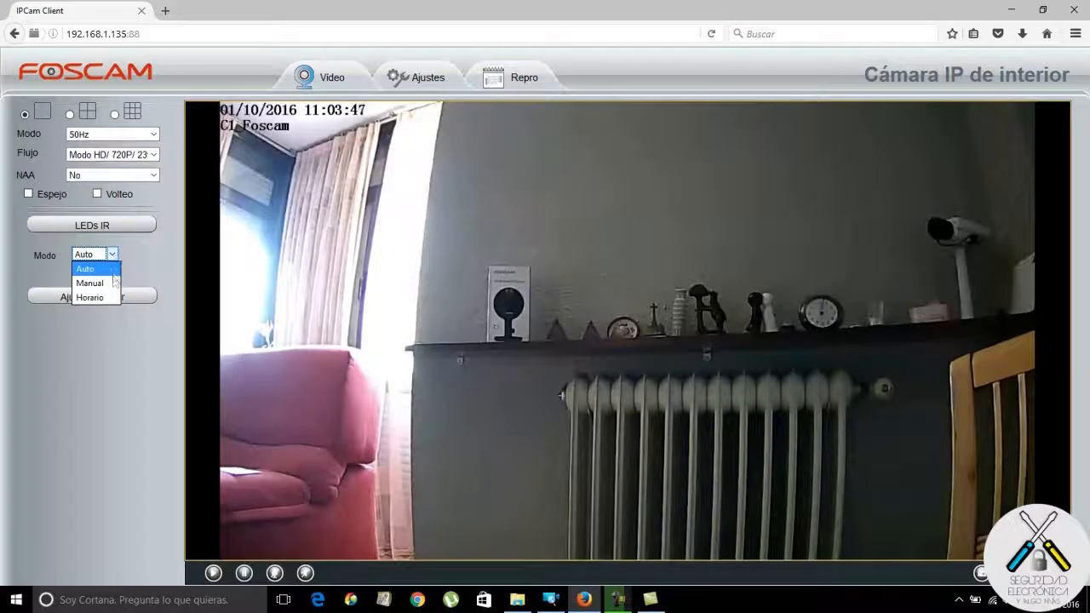
{"action": "left_click", "coordinate": [85, 268]}
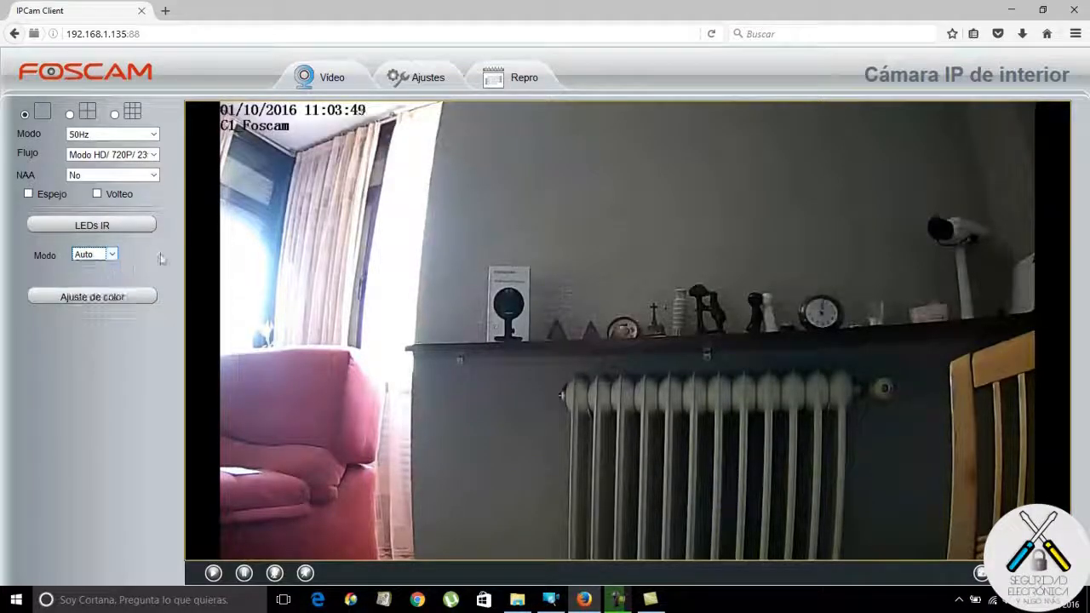
{"action": "left_click", "coordinate": [146, 297]}
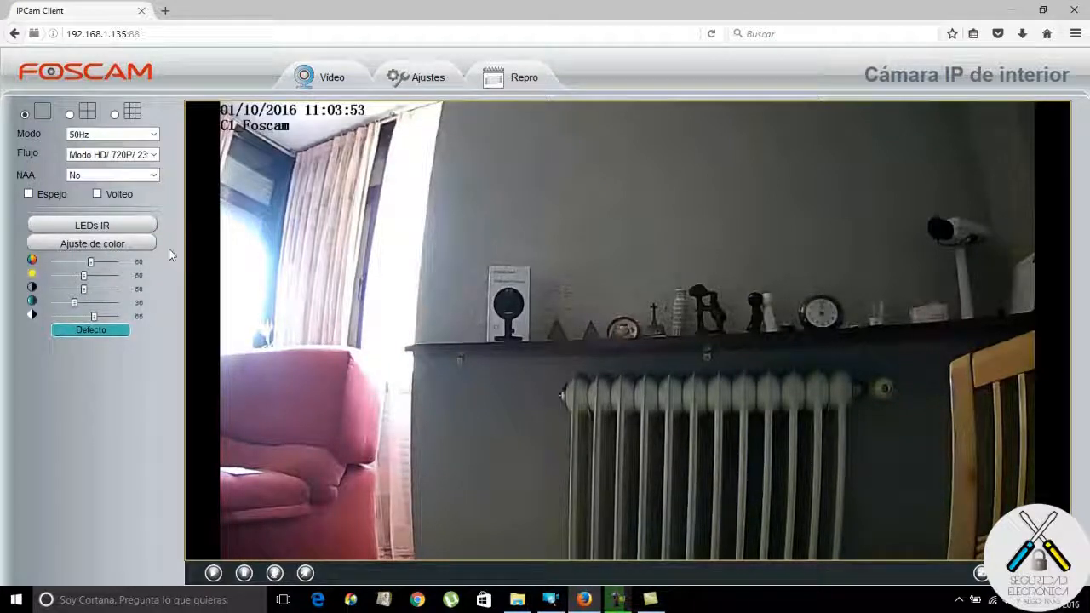
{"action": "left_click", "coordinate": [129, 243]}
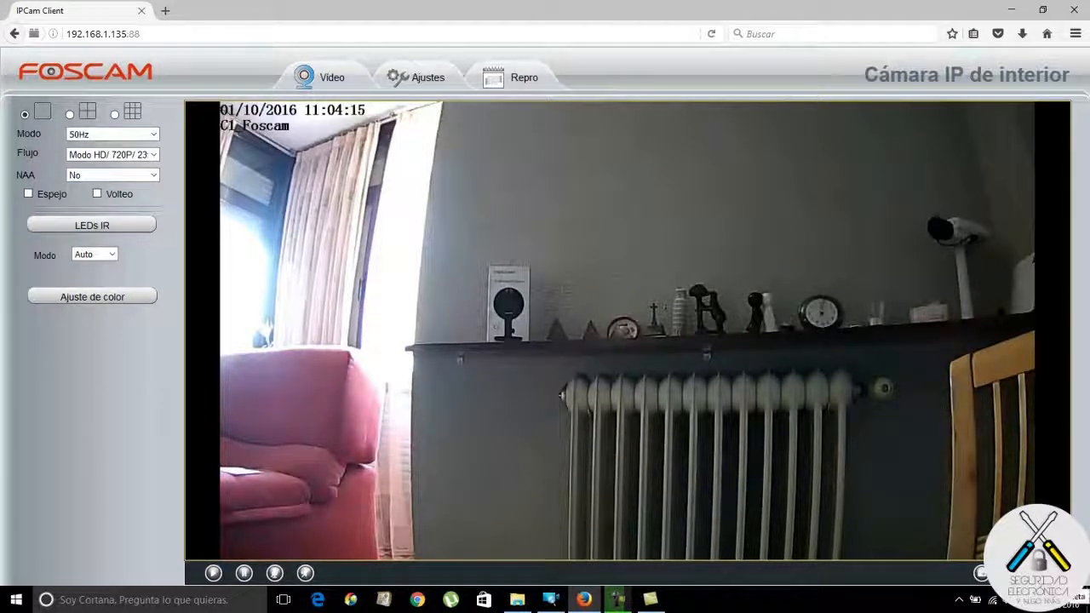
Try full-screen live video, exit it, and bring up the Repro page for 2016-10-1.
{"action": "left_click", "coordinate": [1042, 573]}
{"action": "double_click", "coordinate": [672, 318]}
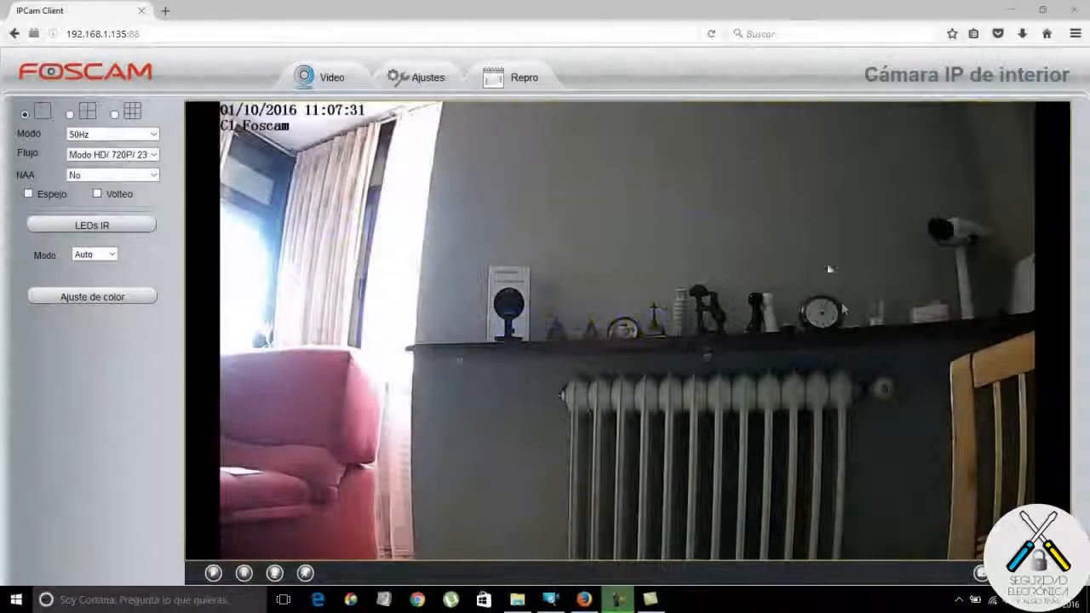
{"action": "left_click", "coordinate": [521, 90]}
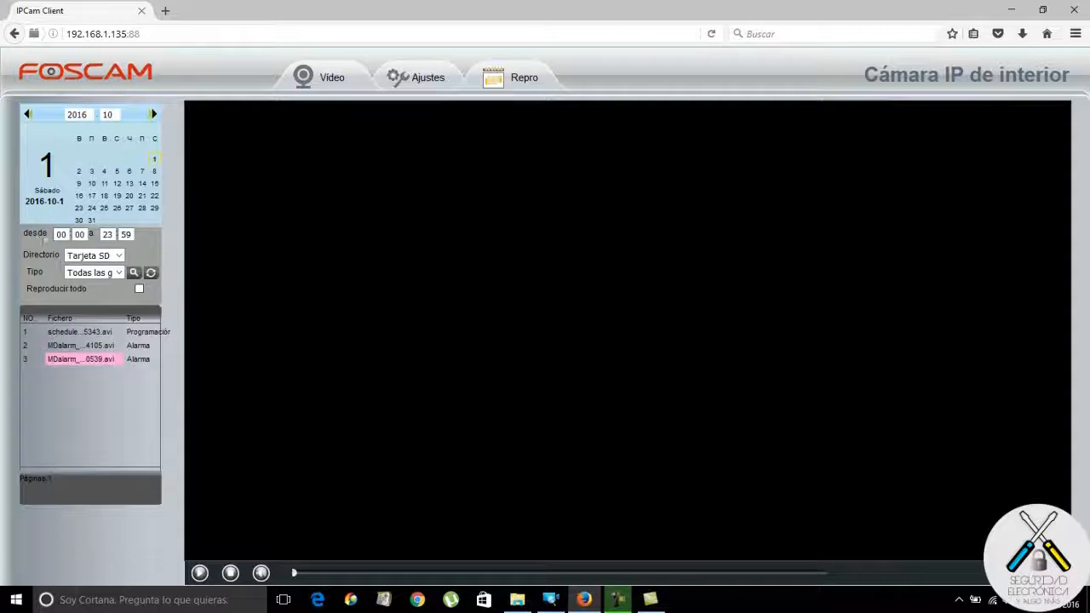
Search SD card recordings of all types and play the third clip, alarm file MDalarm_...0539.avi.
{"action": "left_click", "coordinate": [120, 255]}
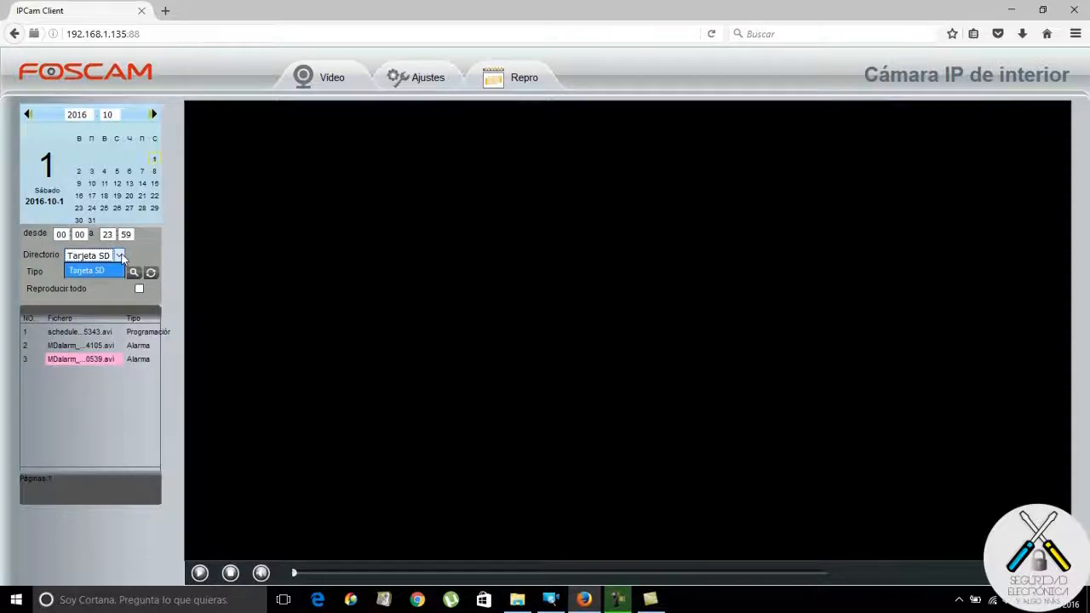
{"action": "left_click", "coordinate": [111, 270]}
{"action": "left_click", "coordinate": [119, 273]}
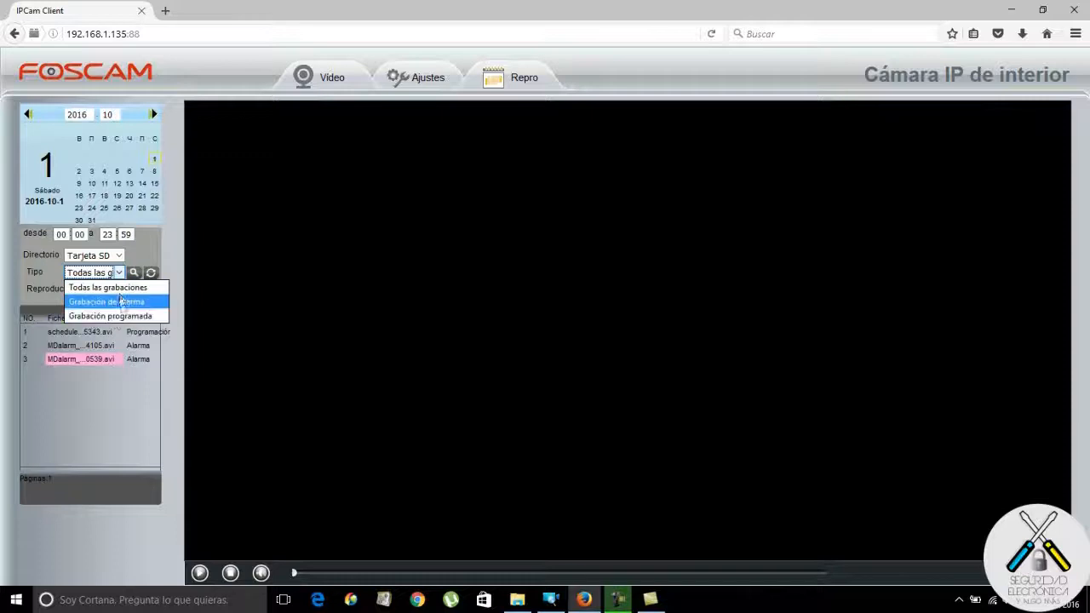
{"action": "left_click", "coordinate": [126, 288]}
{"action": "left_click", "coordinate": [134, 274]}
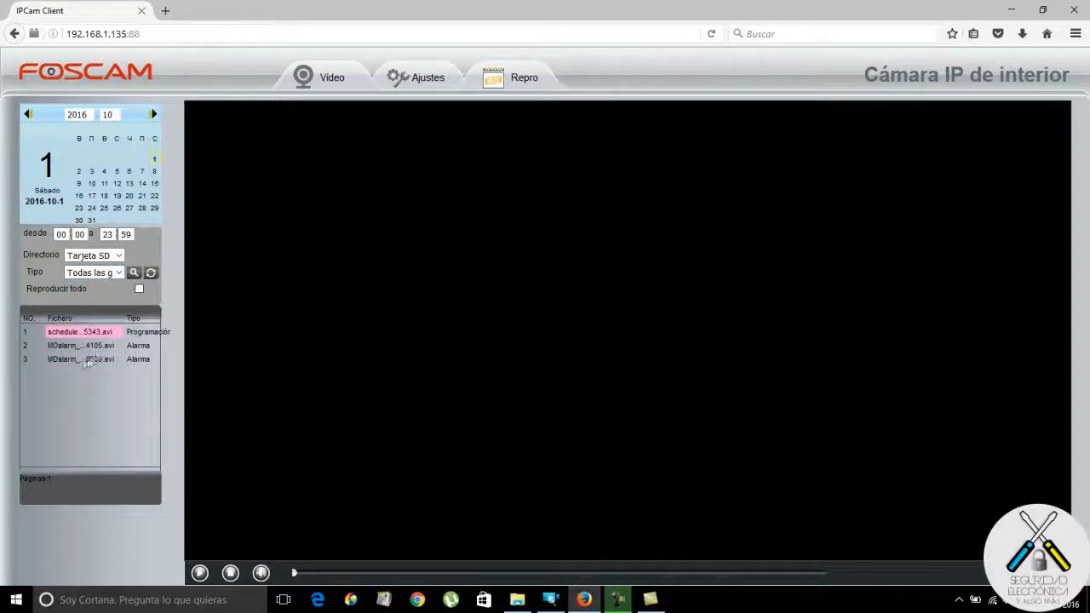
{"action": "double_click", "coordinate": [85, 359]}
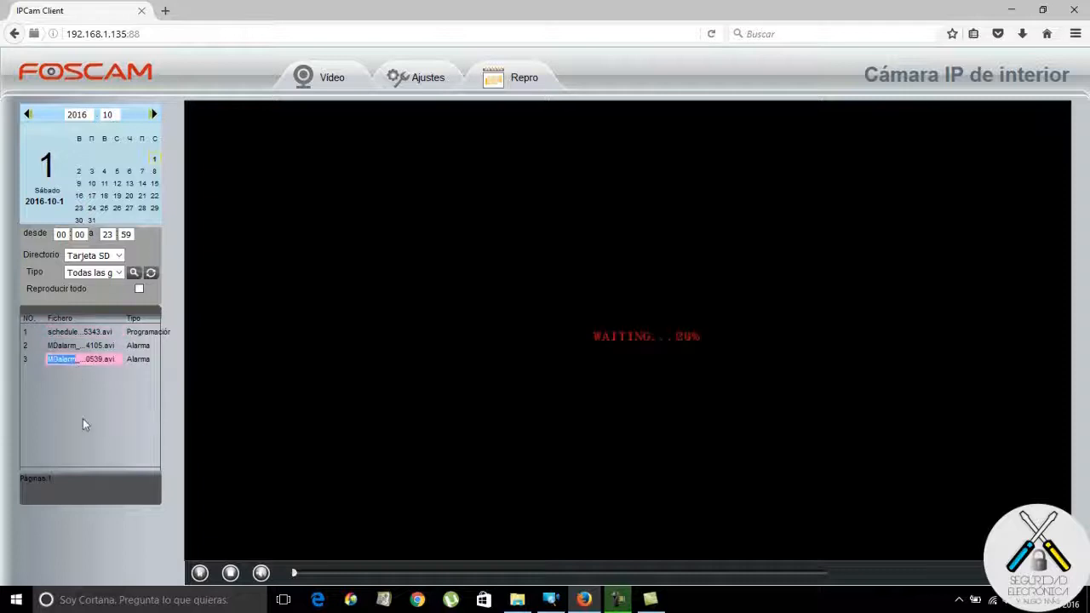